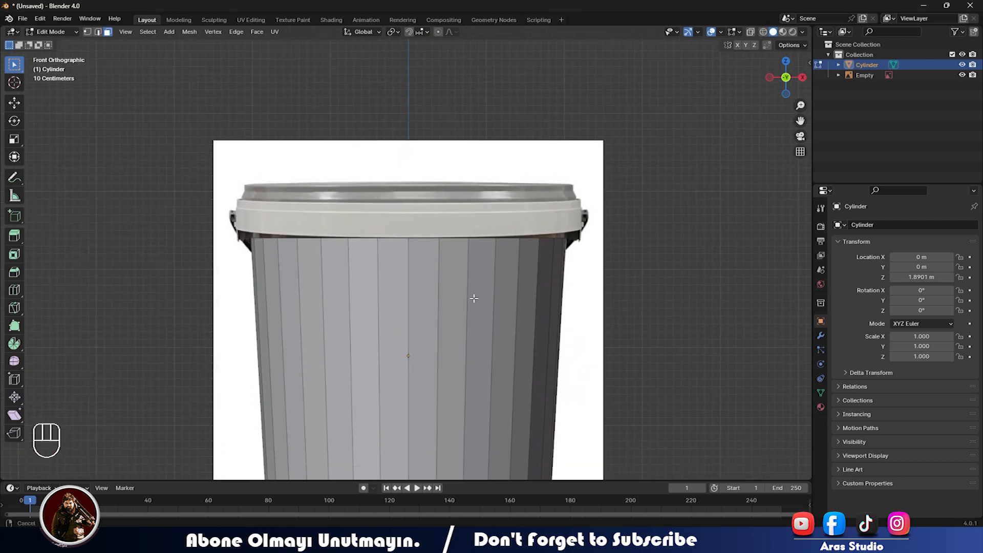
Extrude the cylinder's top rim vertices straight up along Z to the lid's top height.
key(1)
drag(63, 193, 737, 238)
key(alt+z)
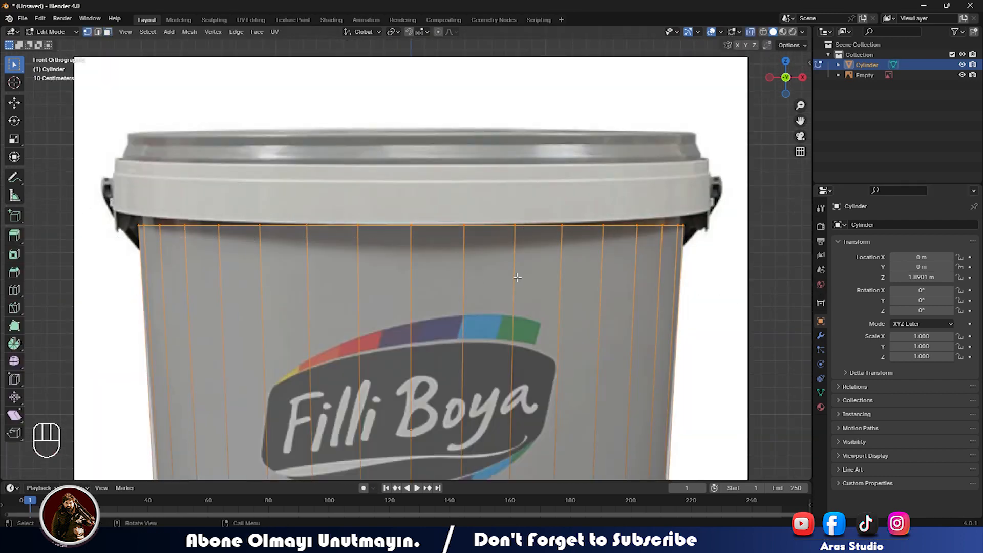
key(e)
key(z)
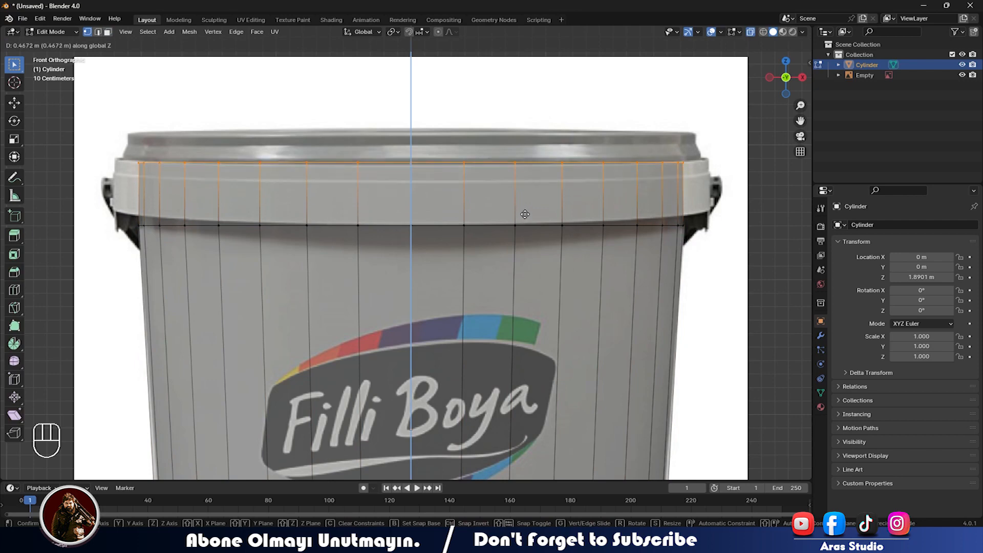
click(525, 214)
Try extruding the new band's faces individually and enlarging them, then undo the oversized result.
drag(75, 177, 815, 206)
key(alt+e)
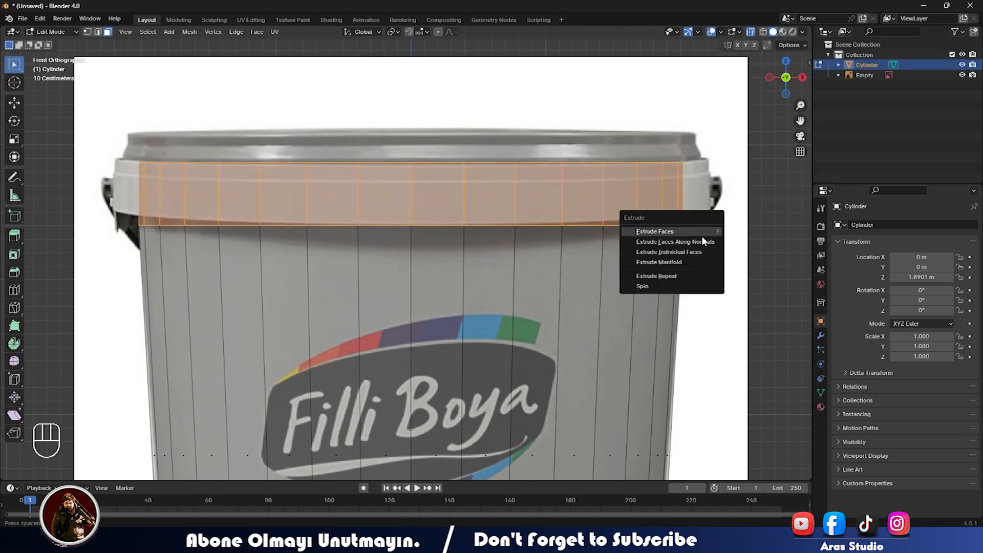
click(660, 245)
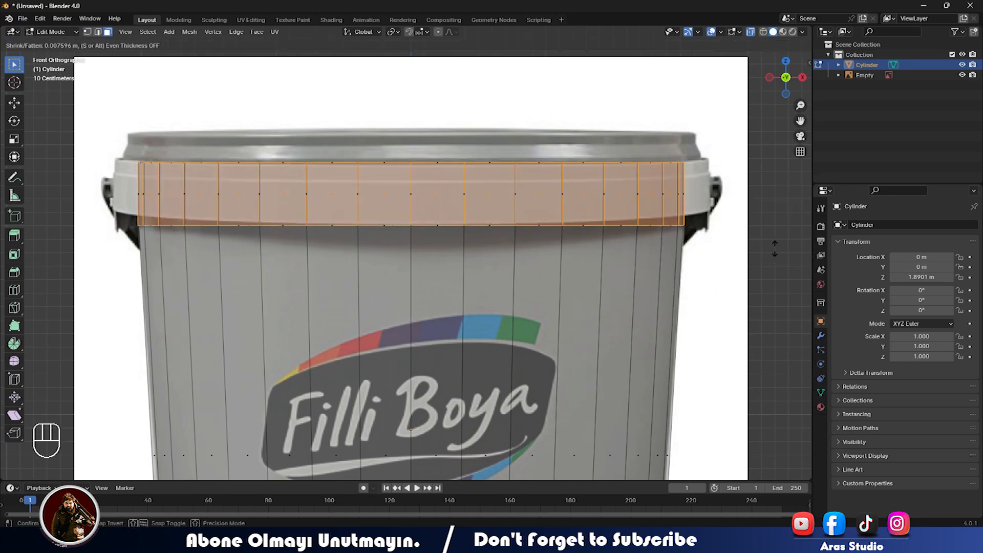
click(682, 248)
key(s)
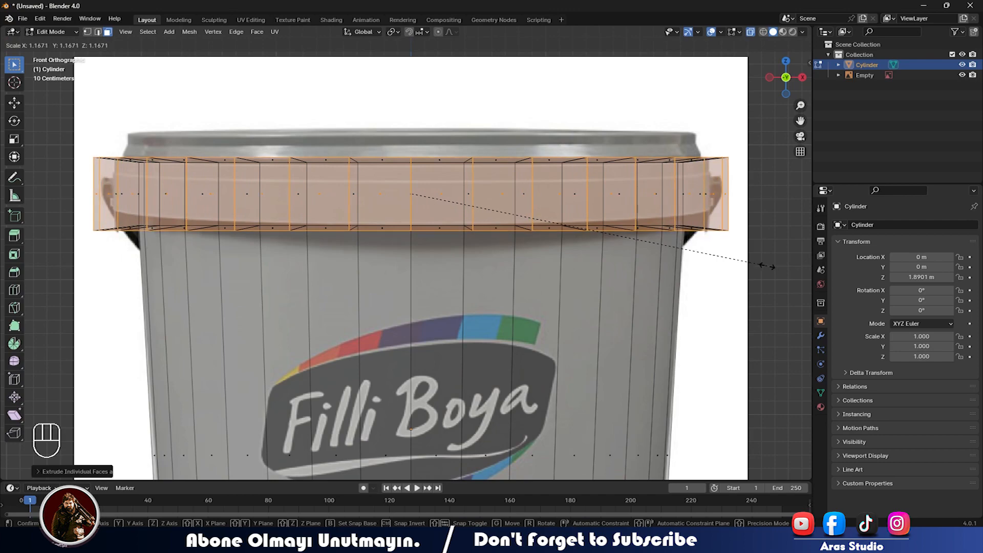
click(743, 265)
middle_drag(743, 265, 651, 289)
key(ctrl+z)
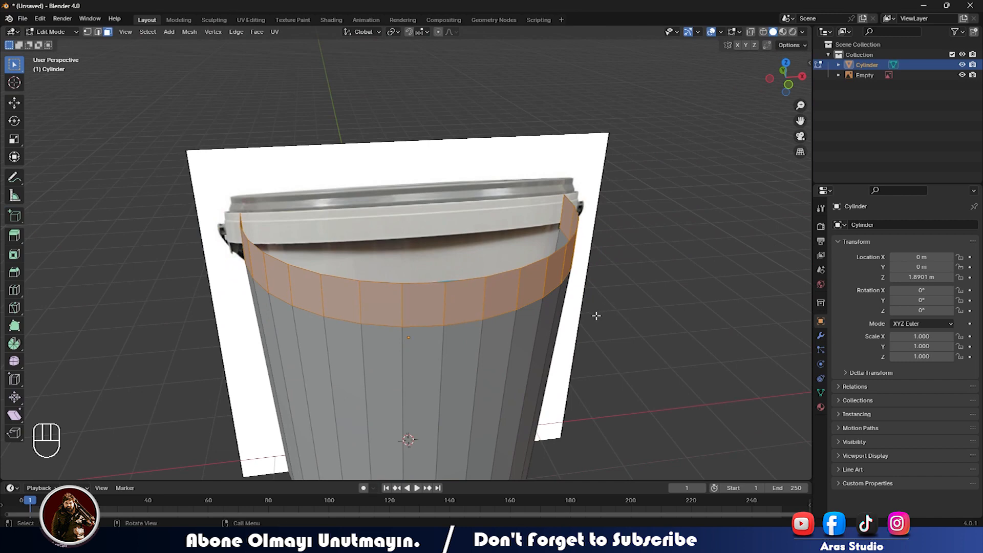
Extrude the lid band as one region and scale it outward into a thicker ring.
key(alt+e)
click(597, 315)
key(s)
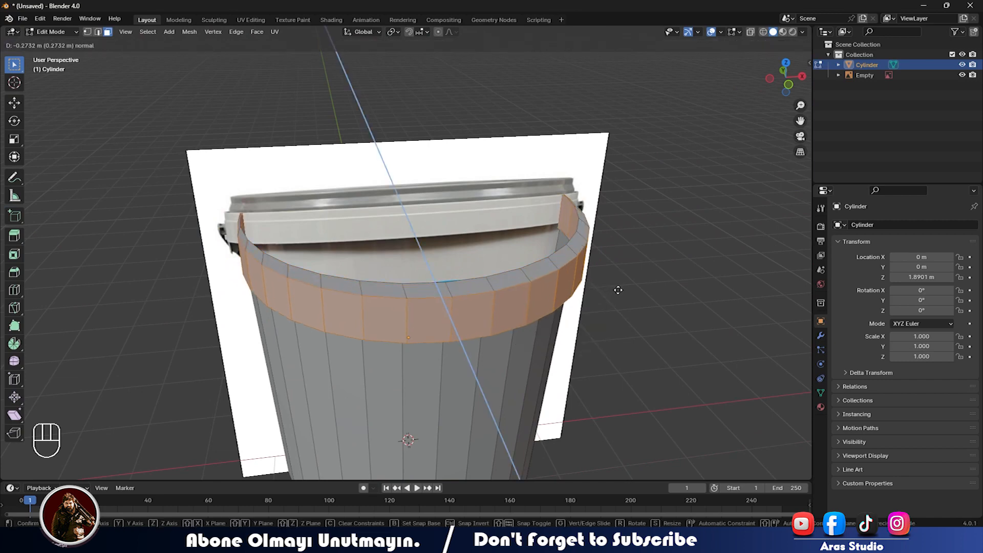
click(625, 293)
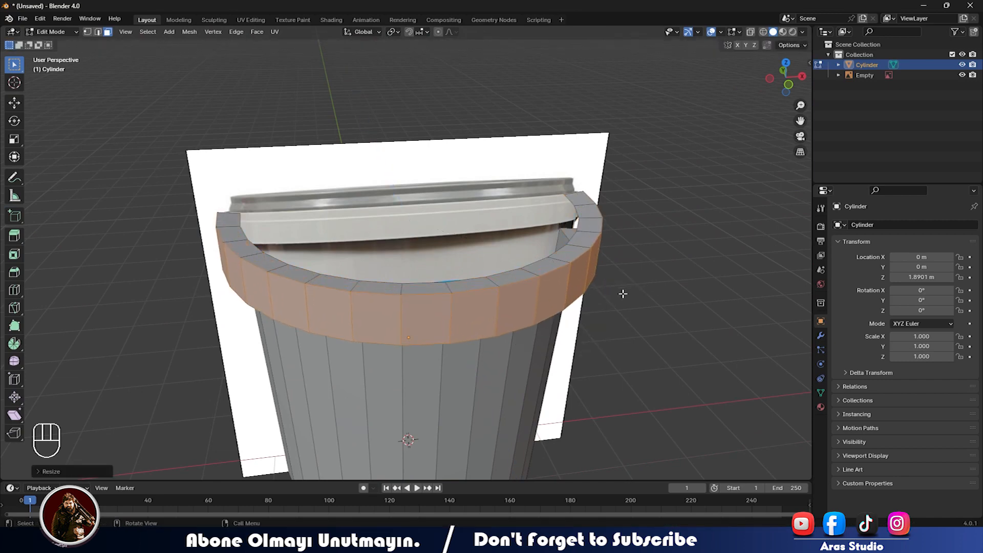
In front view, shrink the ring slightly and reduce its height to match the reference lid.
key(KP_1)
scroll(623, 293, up, 3)
key(s)
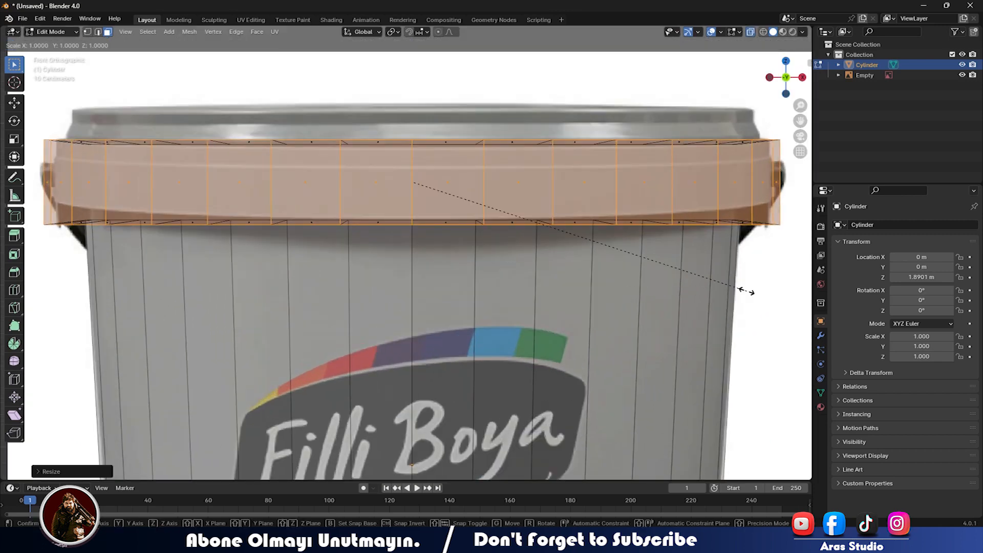
click(745, 296)
key(s)
key(z)
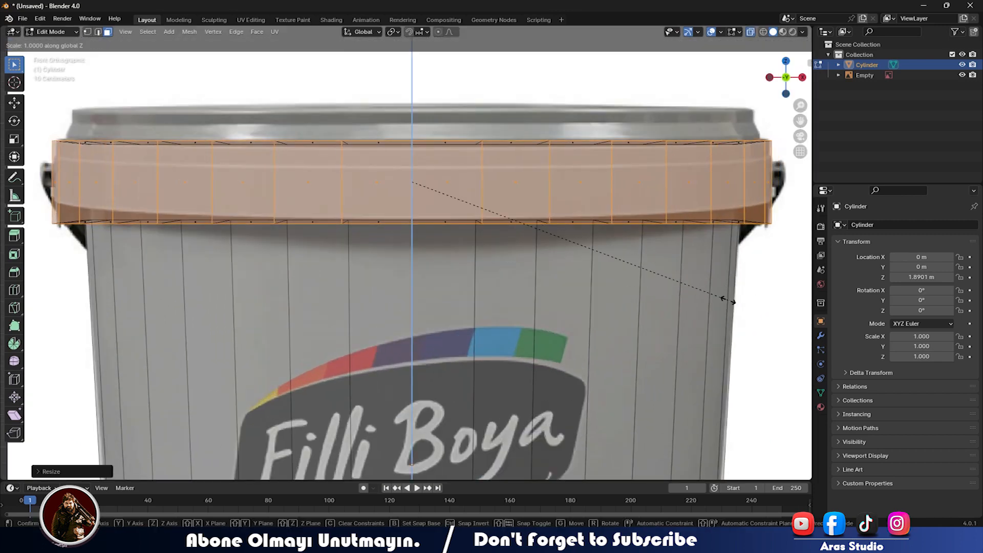
click(728, 300)
key(s)
key(z)
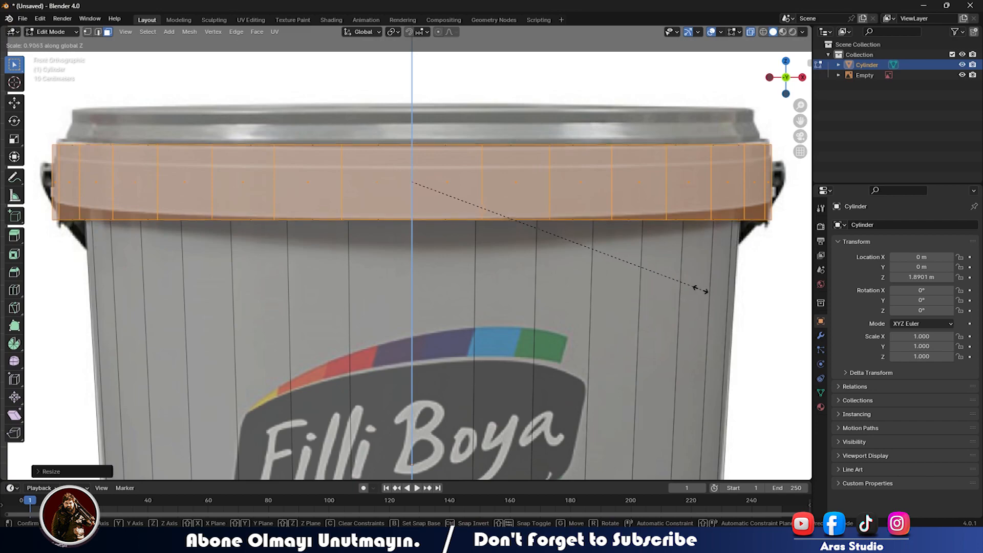
click(697, 289)
Orbit around the bucket and return to front orthographic view to check the lid ring.
scroll(619, 267, down, 3)
middle_drag(616, 265, 553, 324)
key(alt+z)
middle_drag(491, 322, 377, 276)
scroll(563, 281, down, 3)
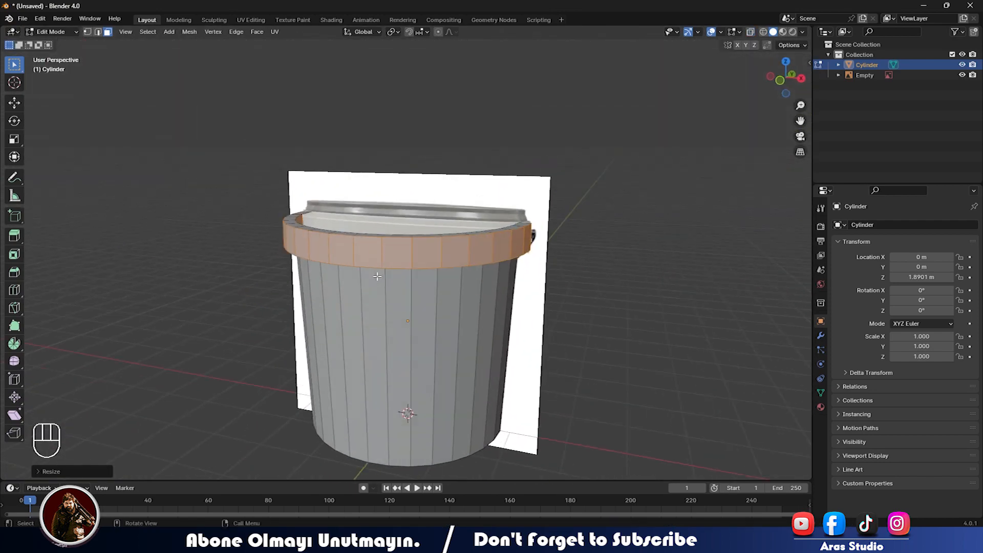
key(KP_1)
scroll(365, 240, up, 5)
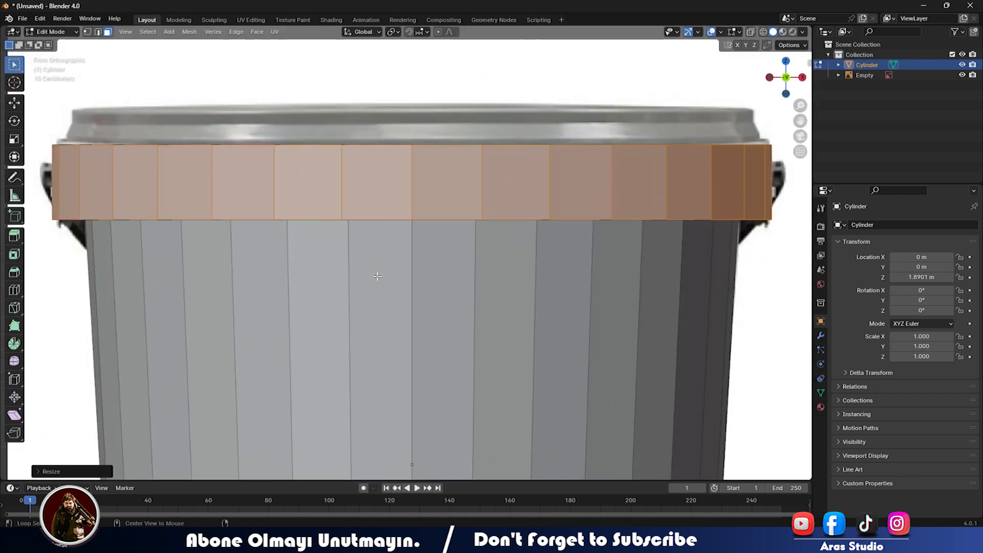
shift+middle_drag(361, 181, 512, 368)
Select the lid ring's inner top edge loop and scale it slightly wider.
key(alt+z)
click(520, 376)
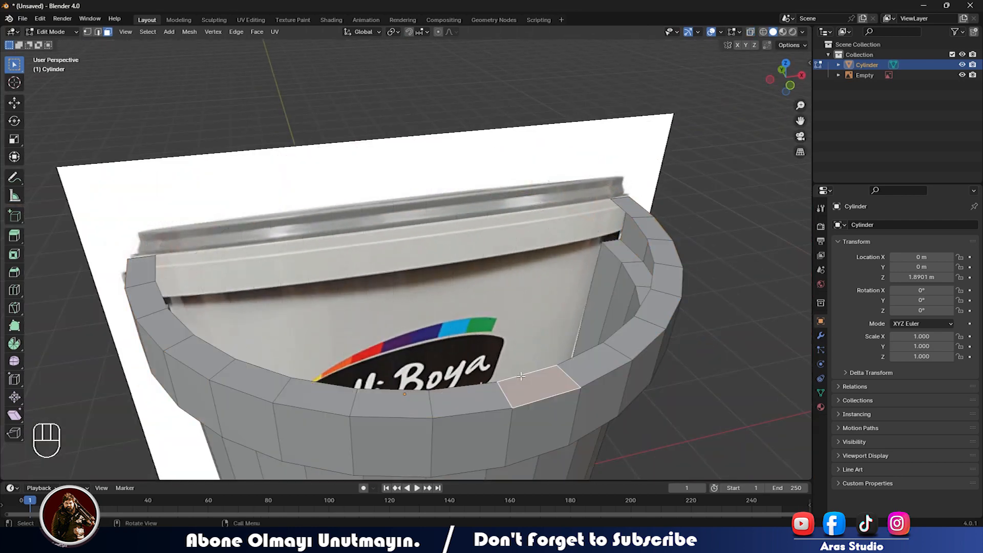
key(2)
alt+click(521, 376)
key(s)
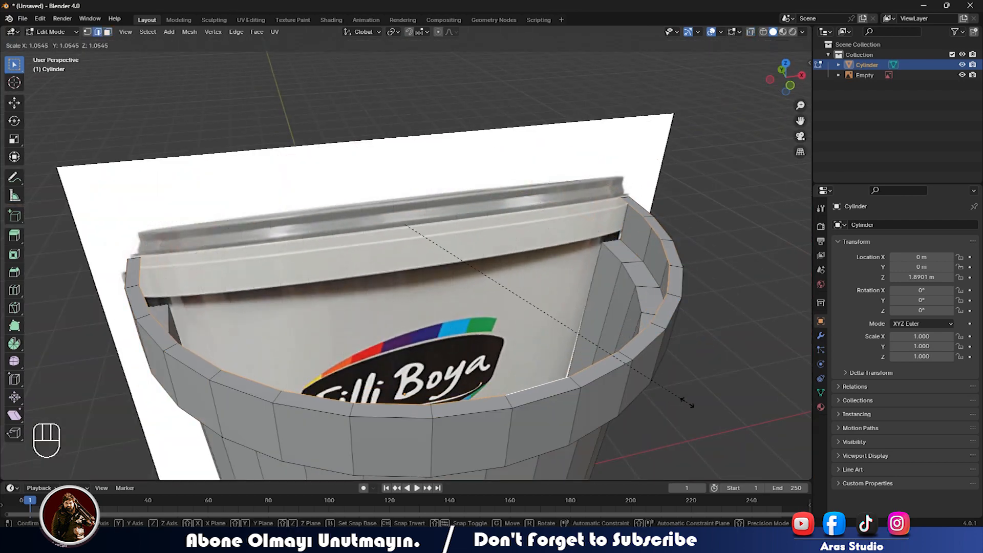
click(689, 401)
Try filling the top edge loop with a cap face, then undo the fill.
middle_drag(689, 402, 496, 354)
middle_drag(625, 338, 635, 296)
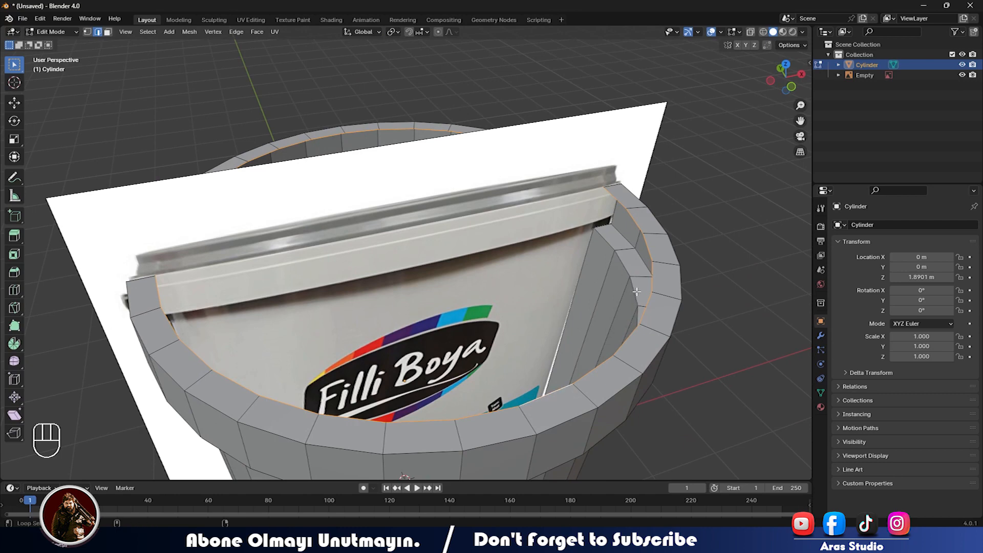
key(f)
right_click(635, 290)
key(Escape)
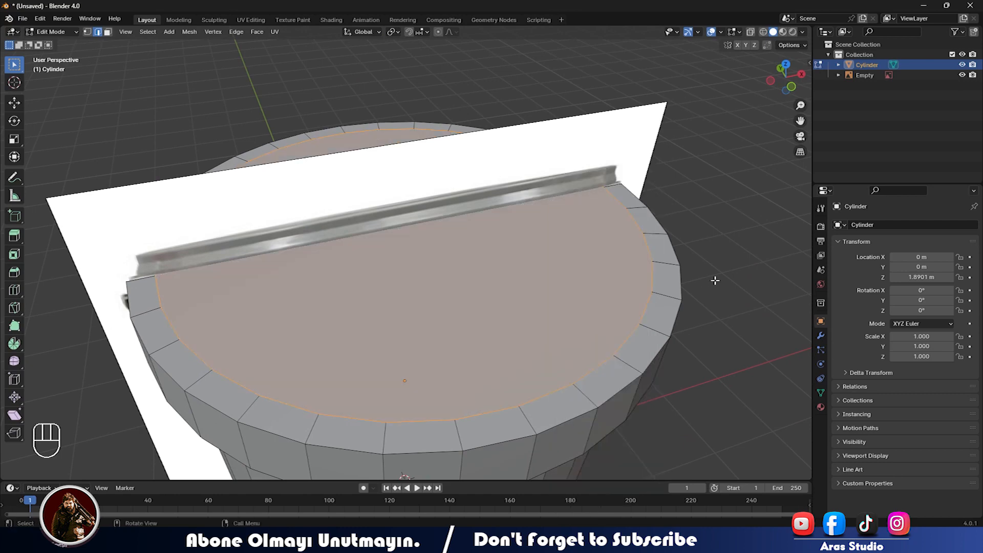
key(Tab)
right_click(641, 295)
click(641, 295)
key(ctrl+z)
key(ctrl+z)
key(ctrl+z)
Bridge the selected edge loops with faces.
middle_drag(640, 296, 565, 279)
right_click(565, 279)
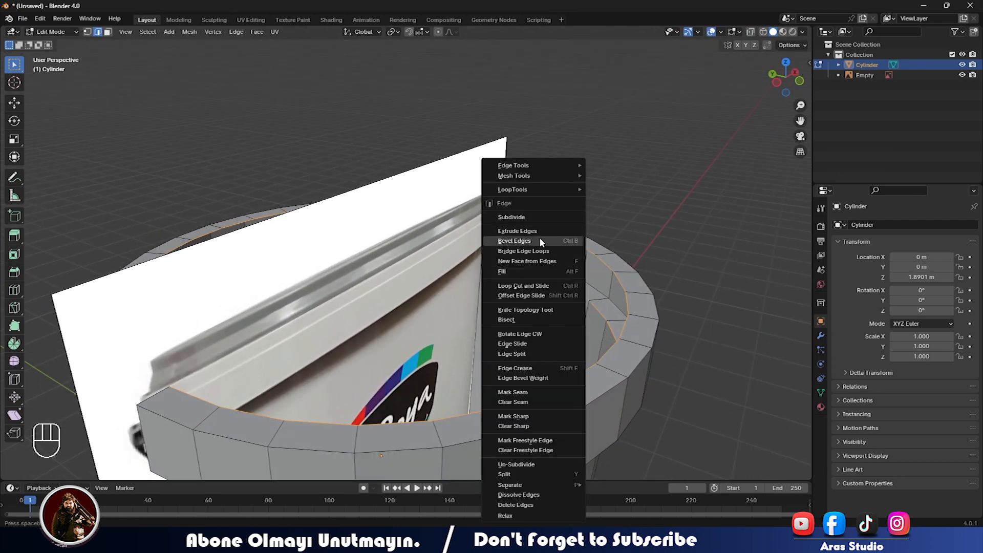
click(523, 251)
Select the ring of faces under the rim and flip their normals to fix the dark shading.
middle_drag(629, 363, 551, 142)
click(552, 142)
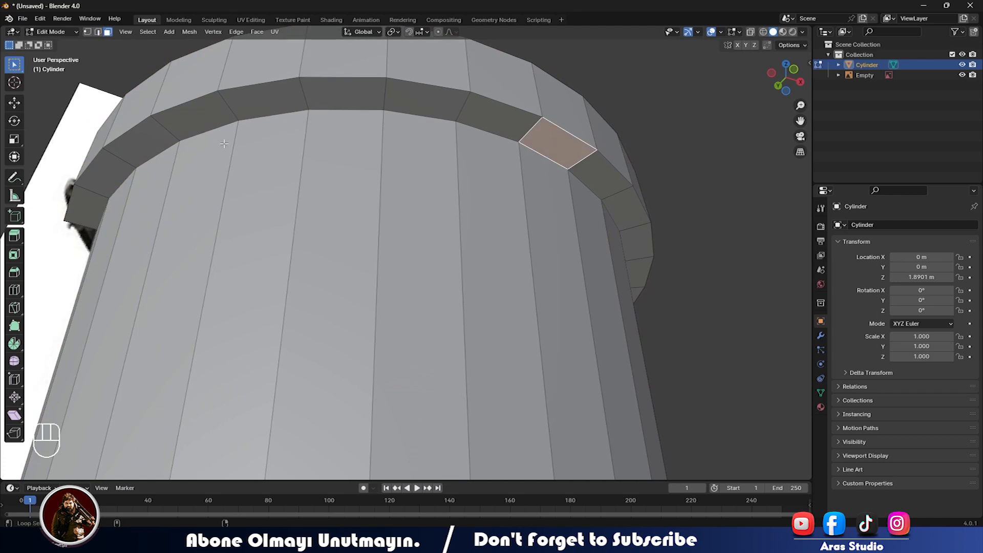
alt+click(181, 125)
middle_drag(182, 125, 387, 272)
right_click(333, 125)
click(362, 137)
click(447, 175)
scroll(445, 177, down, 4)
Place a loop cut on the lid band in front view, then undo the misplaced cut.
scroll(388, 272, up, 2)
key(KP_1)
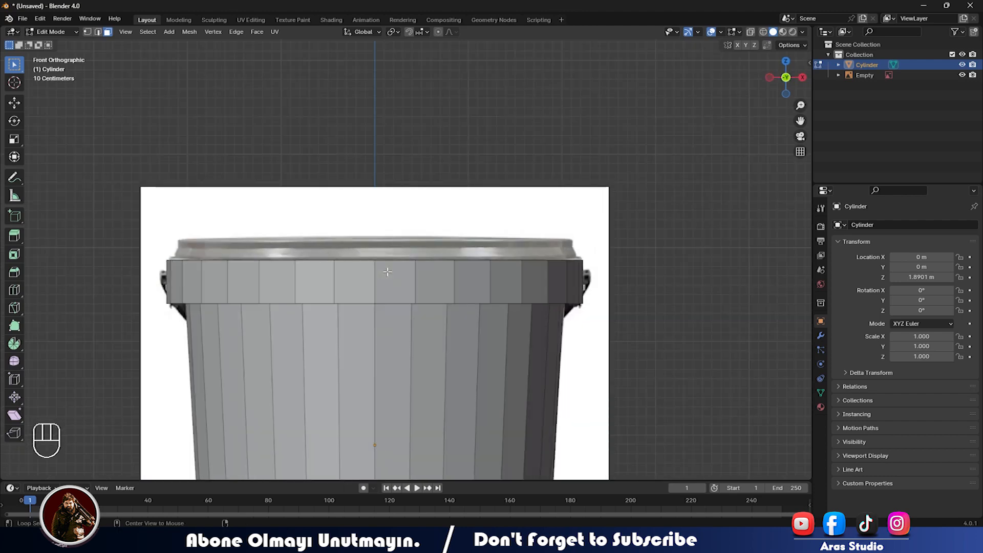
key(alt+z)
key(alt+z)
scroll(362, 296, up, 2)
middle_drag(361, 296, 392, 248)
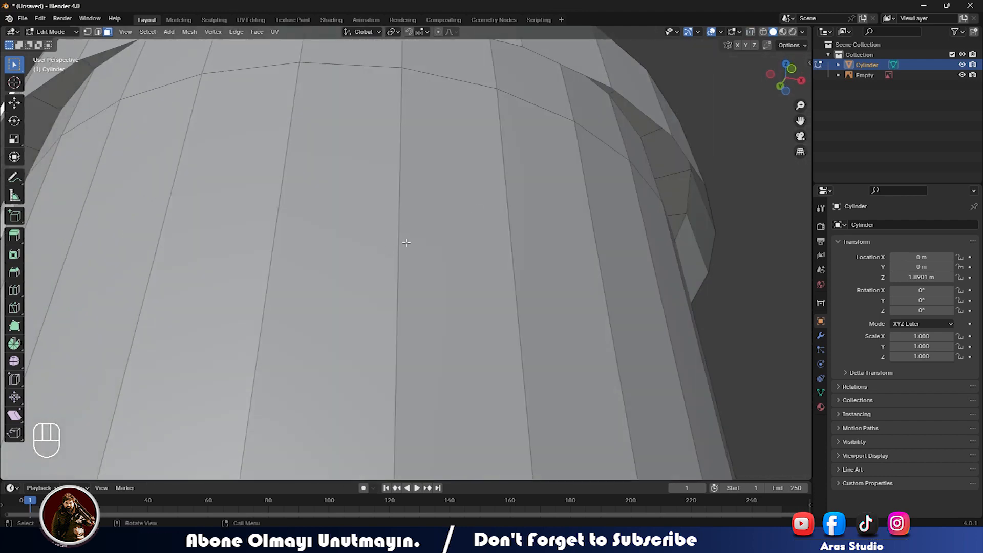
shift+middle_drag(494, 204, 430, 290)
key(KP_1)
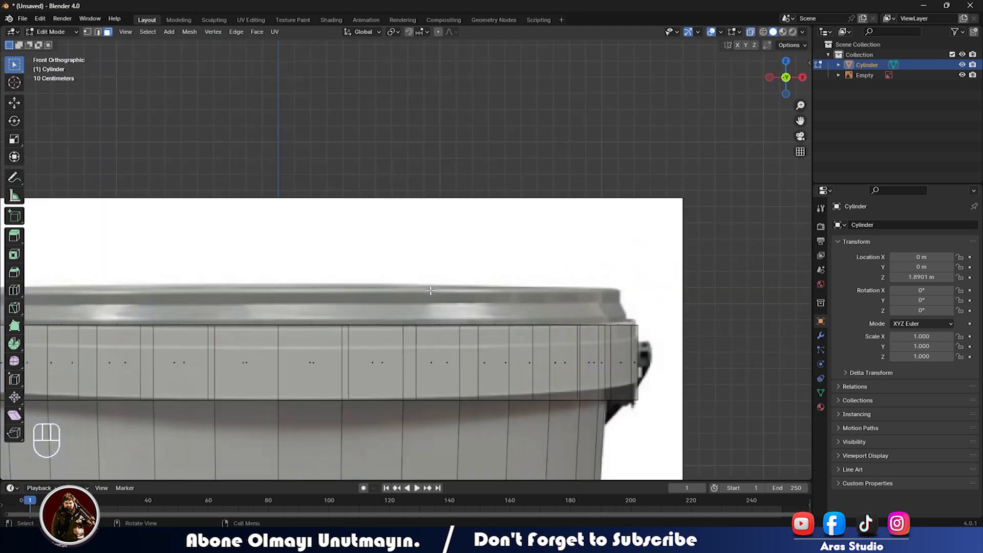
scroll(398, 380, up, 3)
key(ctrl+r)
click(407, 316)
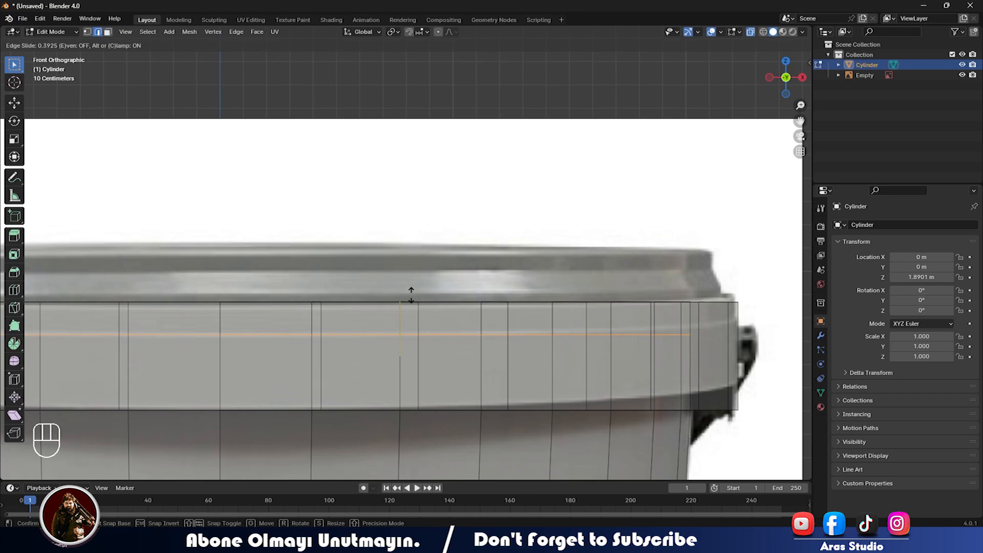
click(411, 296)
key(ctrl+z)
Add a horizontal loop cut around the lid band and start moving it along Z.
scroll(411, 302, down, 4)
middle_drag(411, 302, 450, 346)
key(alt+z)
scroll(397, 364, up, 2)
key(ctrl+r)
click(397, 316)
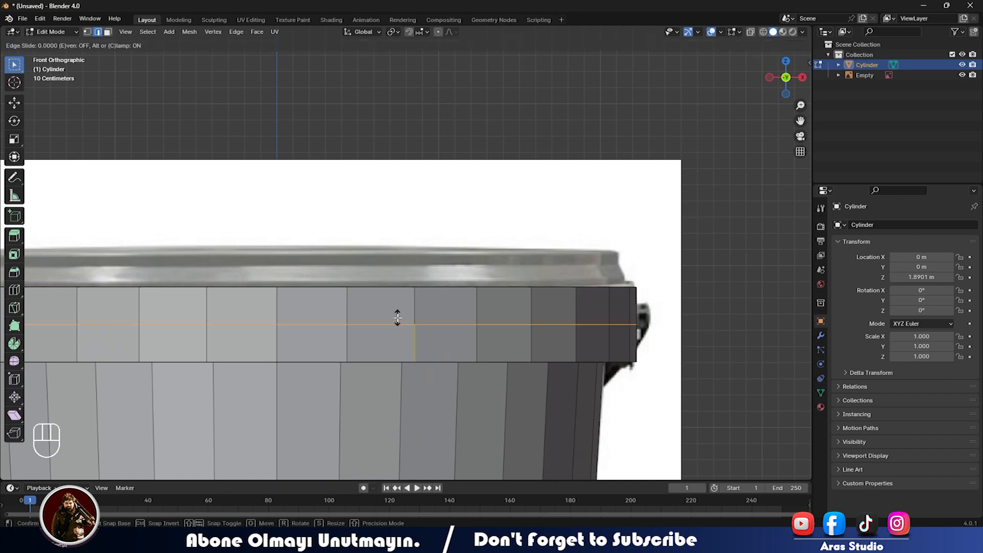
click(395, 326)
key(alt+z)
key(g)
key(z)
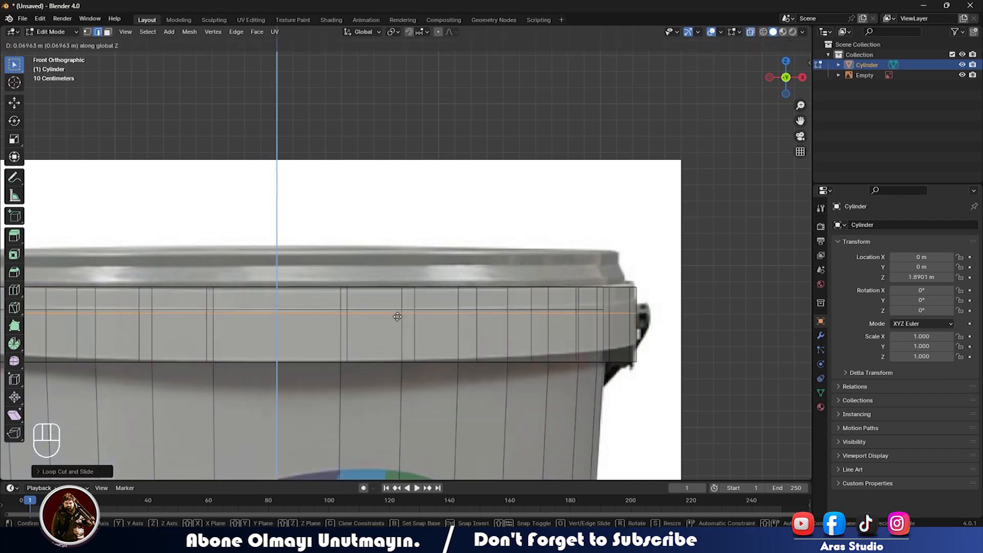
Set the new loop slightly below the lid's top edge and bevel it into a narrow pair.
click(399, 312)
scroll(408, 356, up, 3)
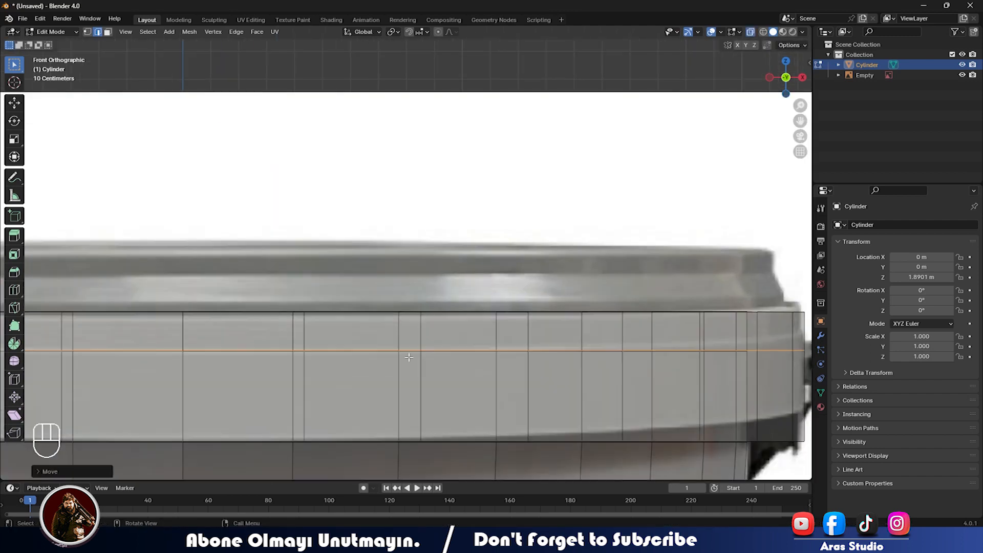
key(ctrl+b)
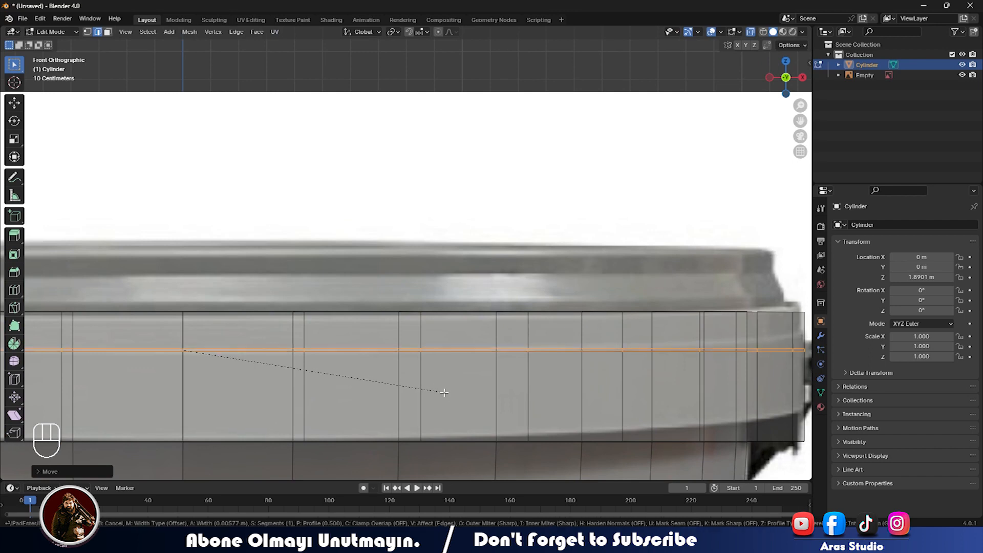
click(445, 392)
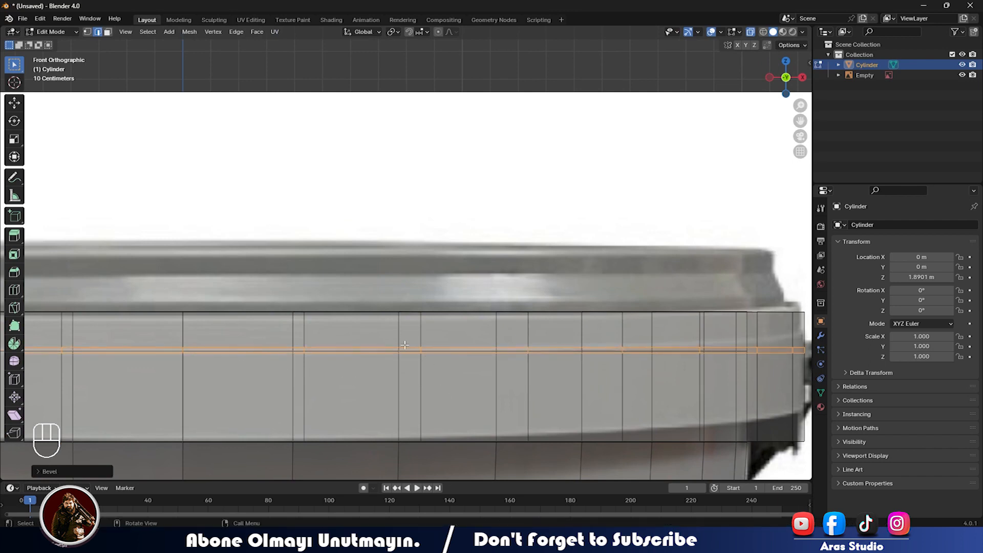
Scale both bevelled loops inward to 0.9932 to form the groove, and return to Object Mode.
click(380, 346)
alt+click(380, 346)
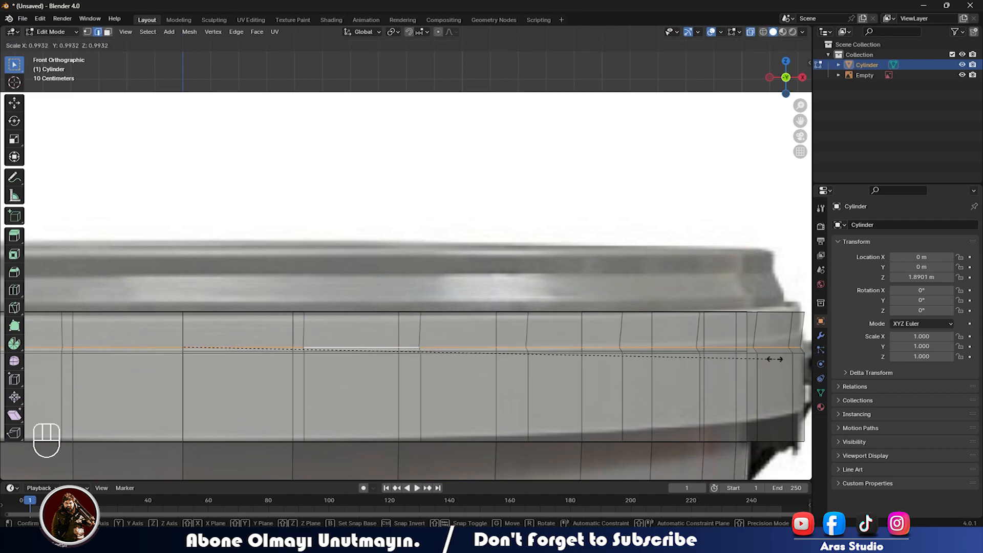
alt+shift+click(482, 313)
key(s)
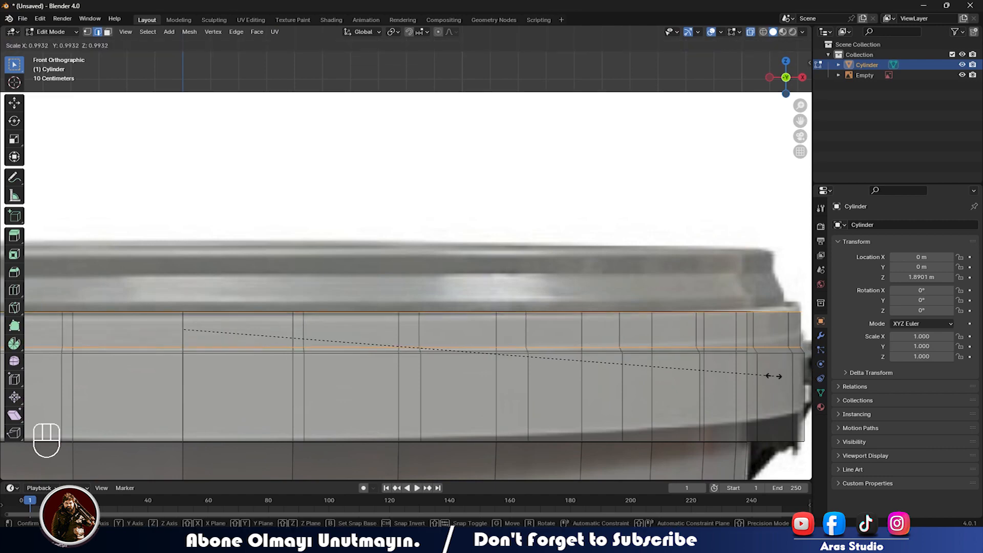
click(771, 375)
key(Tab)
key(alt+z)
middle_drag(626, 392, 646, 392)
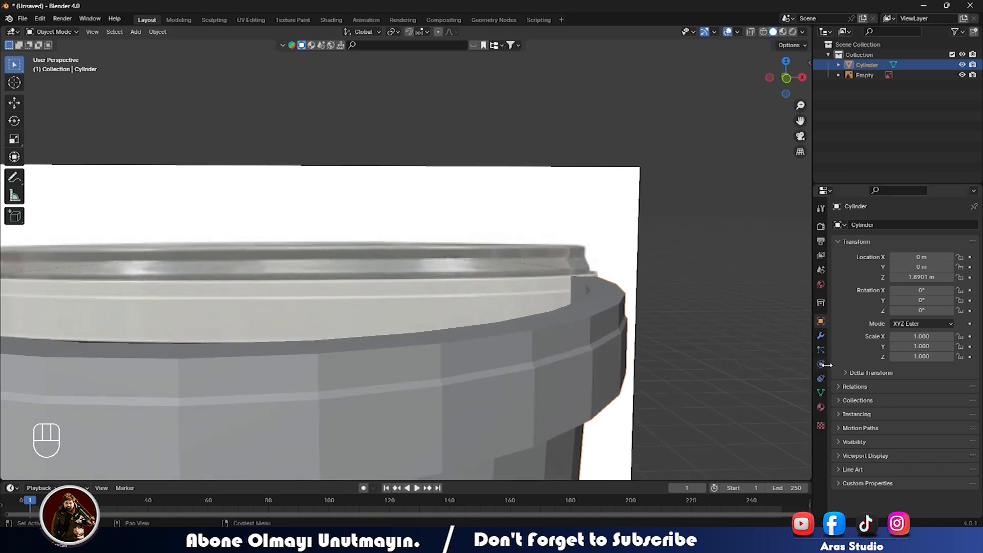
Add a Subdivision Surface modifier with viewport level 2 to the cylinder, then enter Edit Mode.
click(820, 335)
click(897, 226)
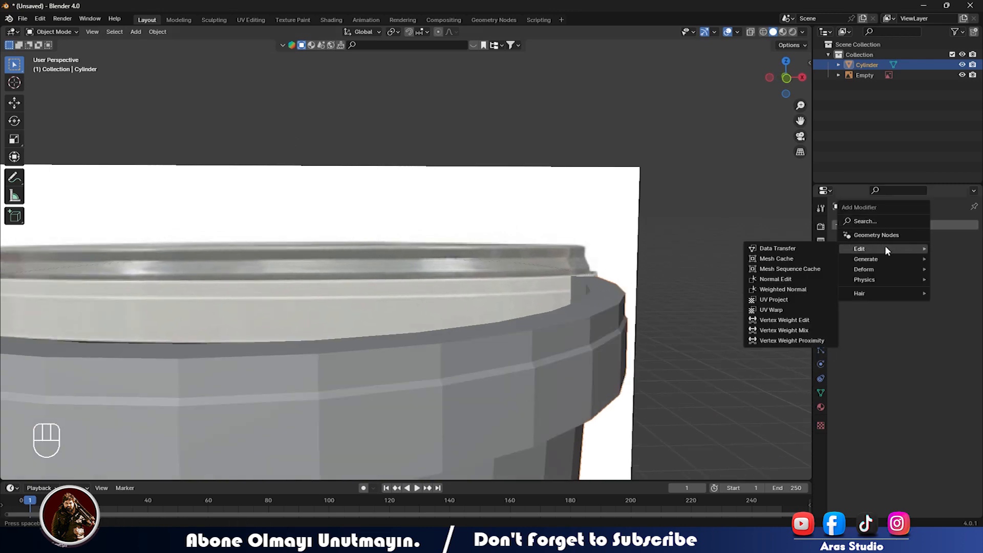
mouse_move(887, 259)
click(774, 393)
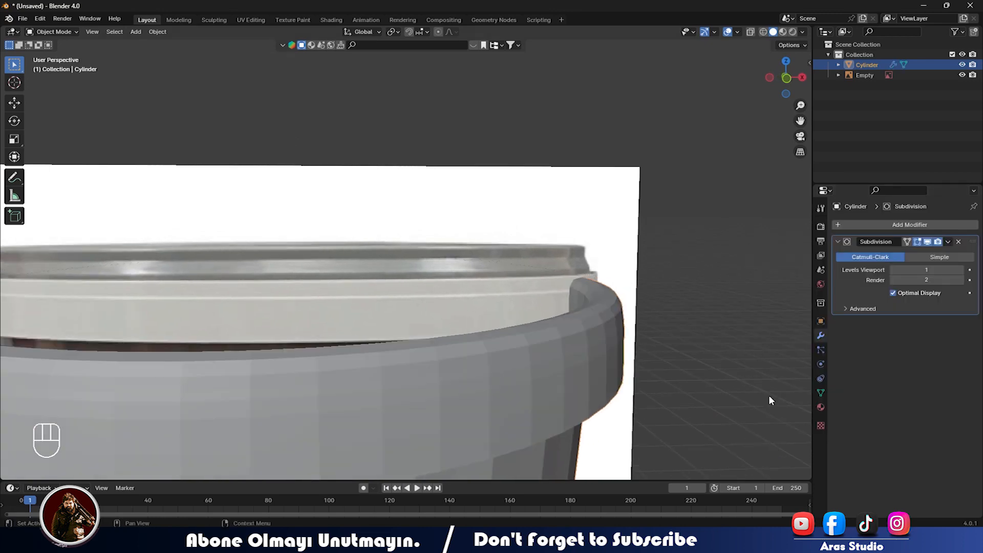
click(962, 270)
mouse_move(528, 357)
middle_down()
mouse_move(557, 358)
mouse_move(511, 359)
middle_up()
key(Tab)
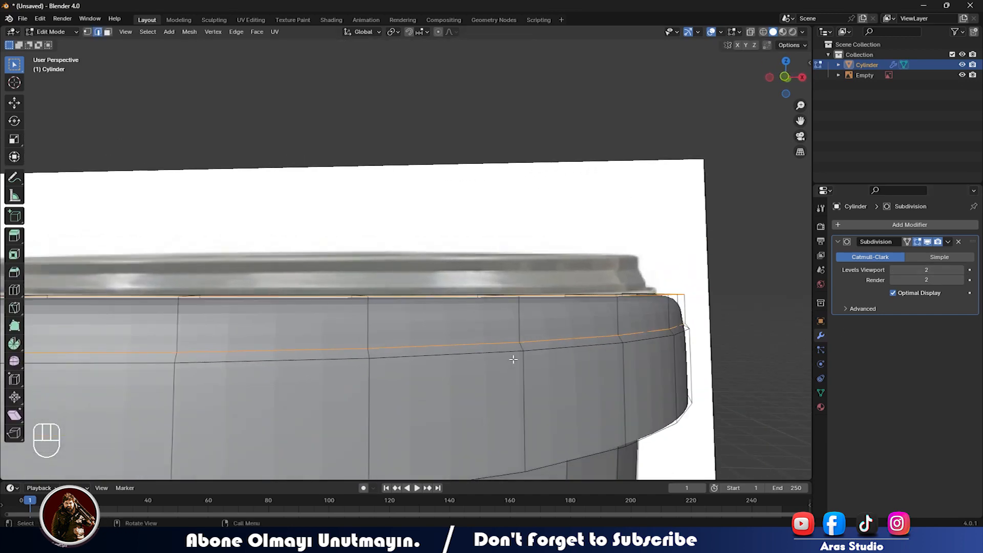
Add another rim loop to the selection and set the loops' Mean Crease to about 0.67.
key(KP_1)
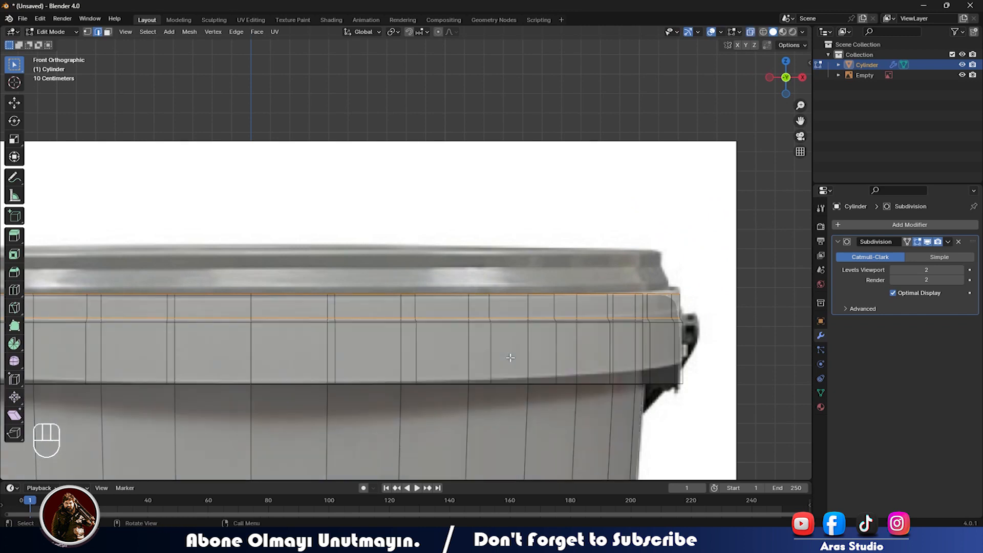
mouse_move(511, 357)
middle_down()
mouse_move(445, 333)
mouse_move(505, 376)
middle_up()
alt+shift+click(505, 376)
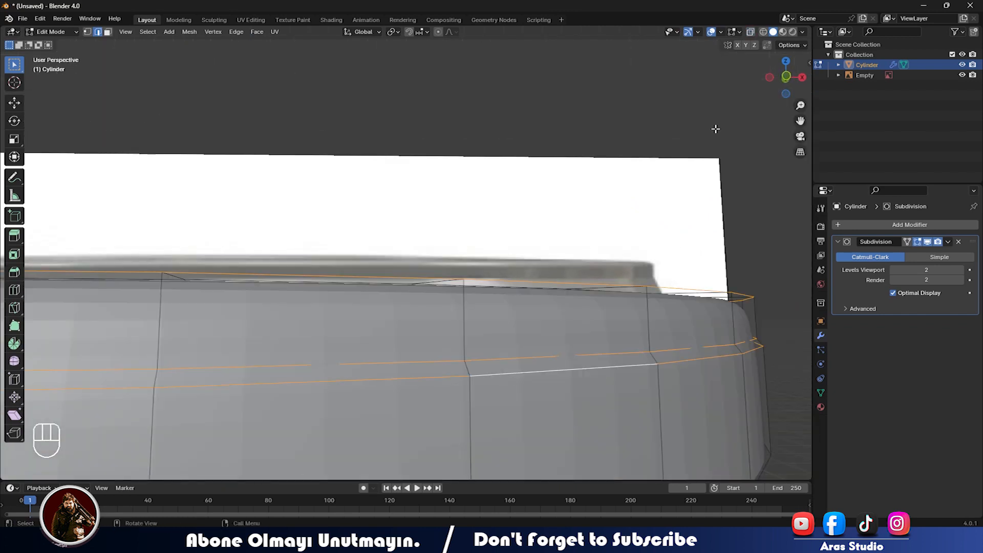
key(n)
click(805, 64)
drag(750, 184, 789, 184)
key(ctrl+z)
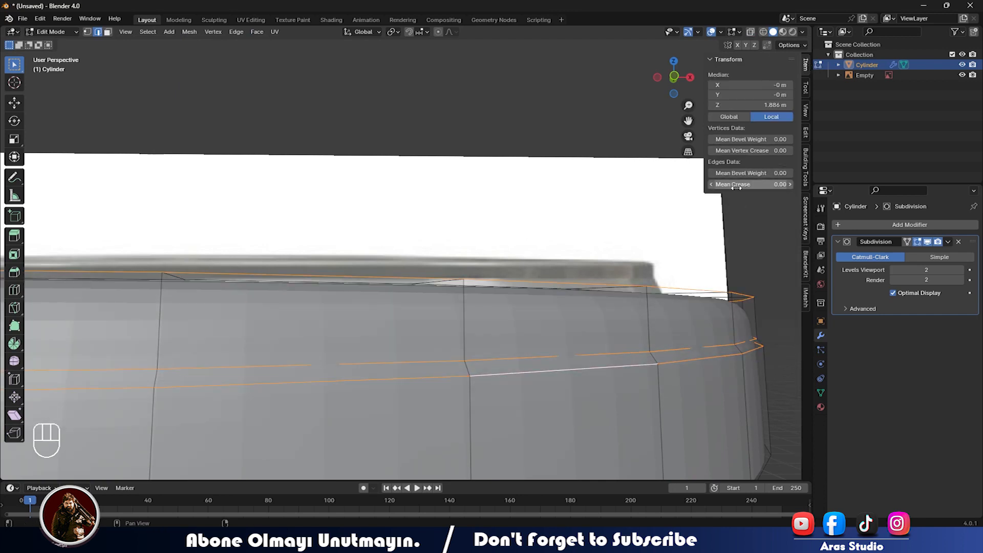
drag(726, 184, 768, 184)
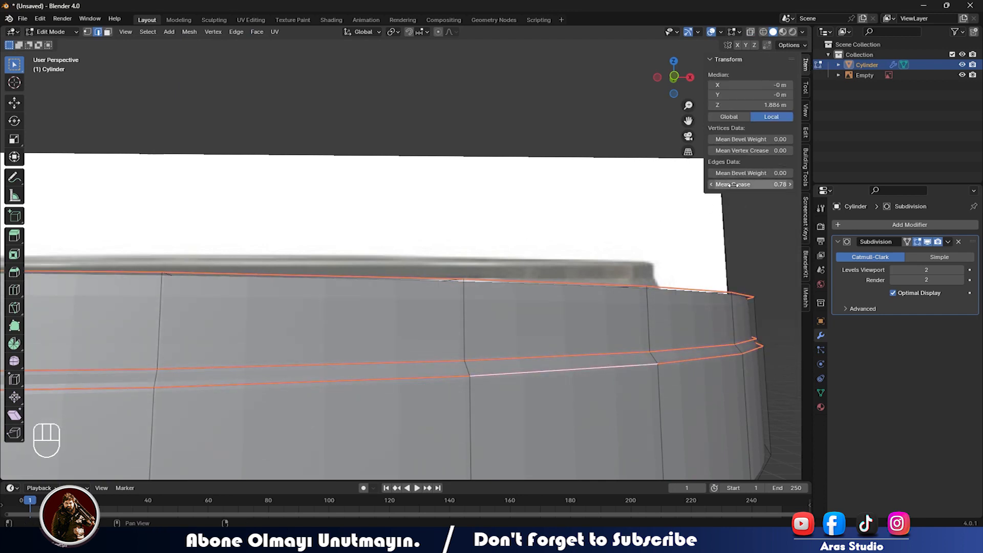
scroll(579, 292, down, 2)
Shade the bucket smooth in Object Mode.
key(Tab)
middle_drag(468, 348, 419, 343)
right_click(419, 342)
click(414, 334)
scroll(474, 313, down, 3)
Select the top rim edge loop and lower its crease to 0.05.
middle_drag(474, 313, 390, 367)
key(Tab)
alt+click(391, 370)
alt+click(391, 370)
drag(757, 184, 717, 184)
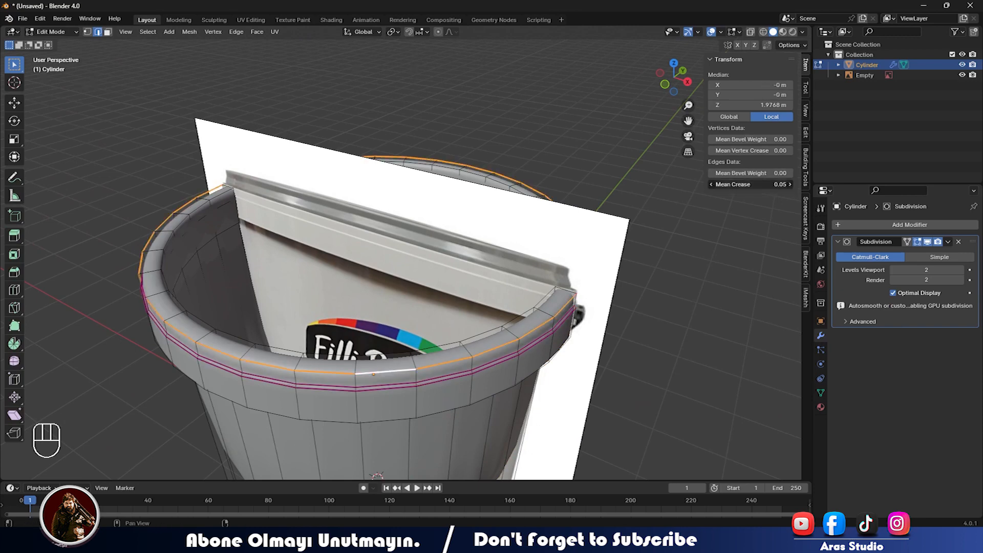
scroll(447, 384, up, 1)
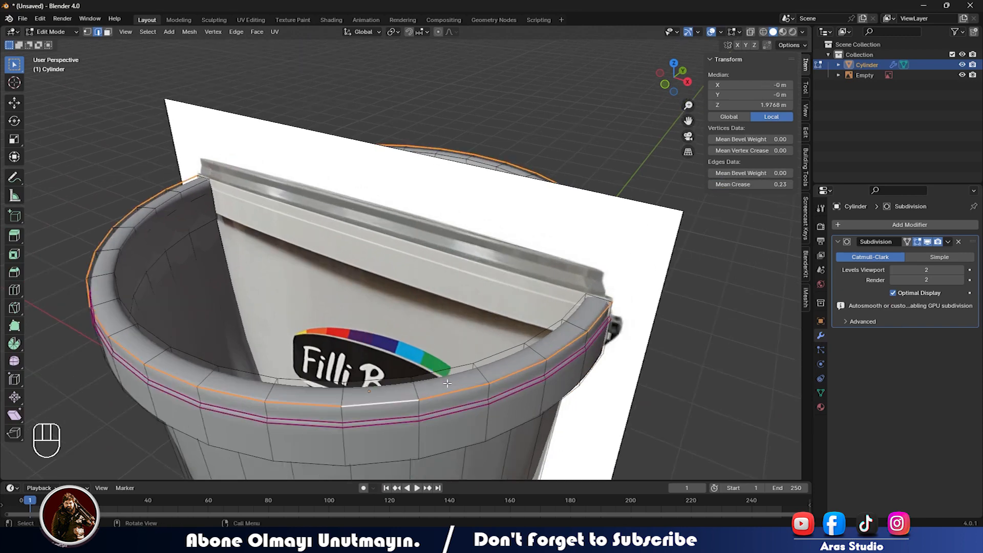
scroll(447, 383, down, 1)
Select the upper and lower rim loops and crease both fully to 1.00.
middle_drag(447, 384, 456, 302)
click(474, 343)
scroll(474, 344, up, 2)
alt+click(458, 313)
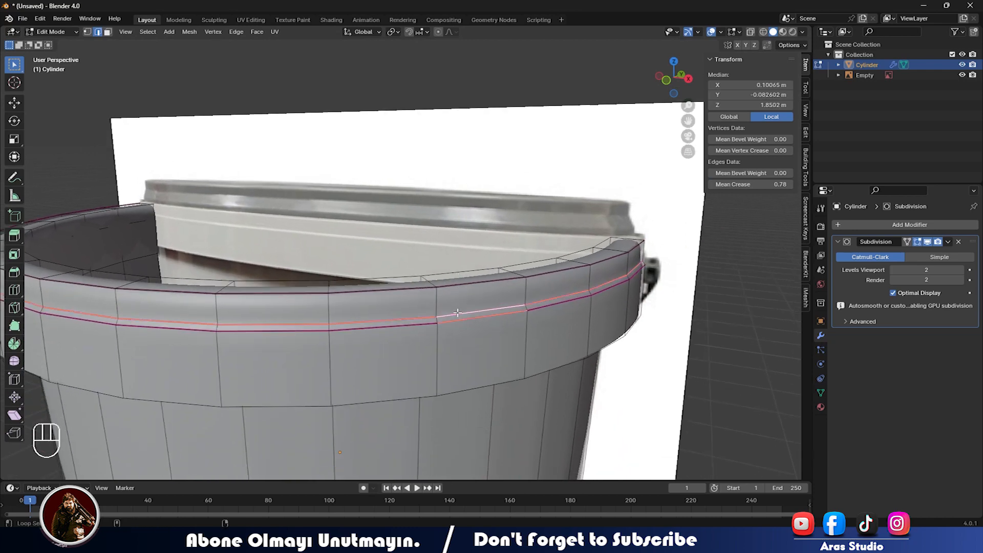
alt+shift+click(428, 324)
mouse_move(777, 184)
mouse_down()
mouse_move(809, 185)
mouse_move(745, 185)
mouse_up()
key(Tab)
Delete the bucket's bottom face.
scroll(559, 322, down, 2)
middle_drag(560, 322, 389, 309)
scroll(389, 310, down, 4)
shift+middle_drag(388, 373, 416, 407)
key(Tab)
click(409, 387)
key(x)
click(409, 387)
scroll(432, 307, down, 5)
middle_drag(432, 307, 391, 259)
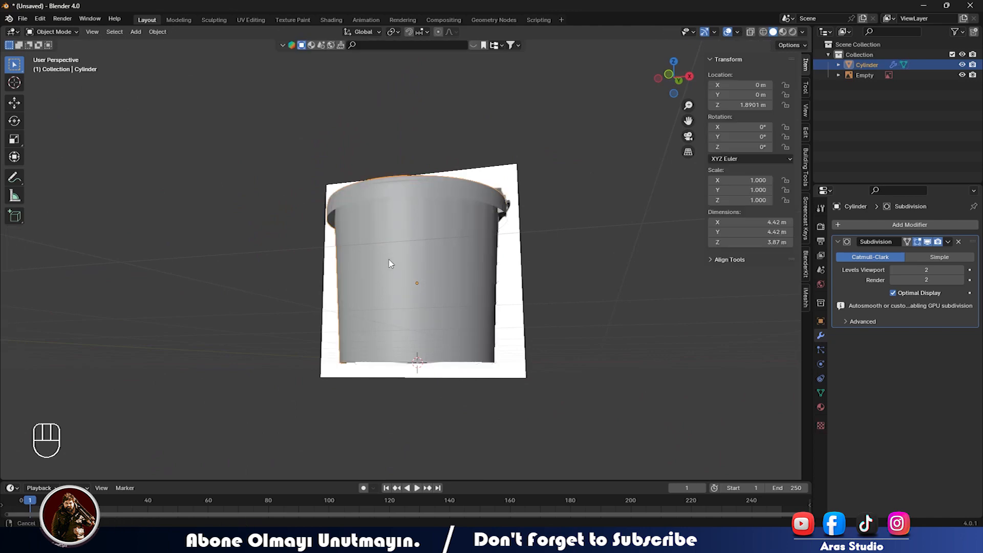
Insert a loop cut around the bucket body, slid up just under the rim.
scroll(390, 259, up, 4)
middle_drag(489, 281, 447, 253)
key(ctrl+r)
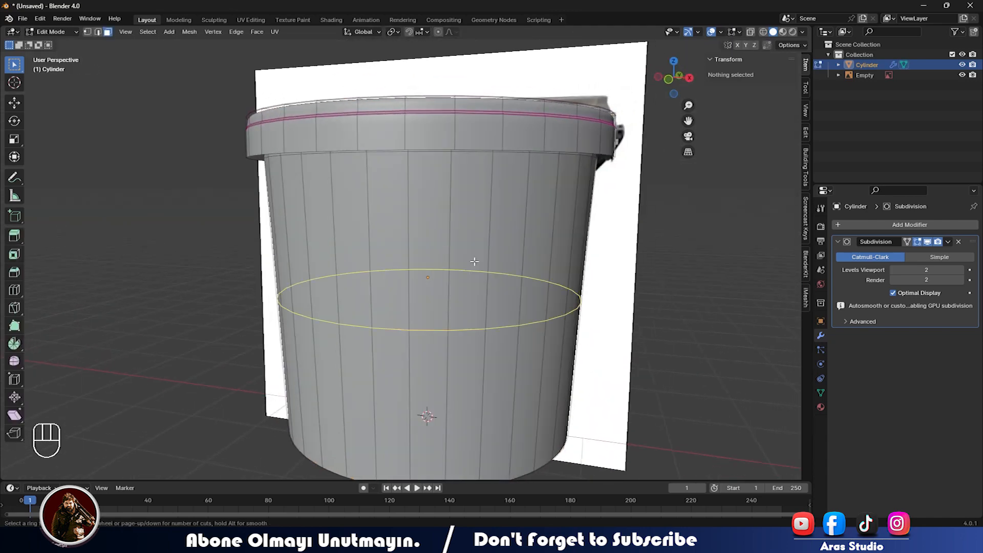
click(475, 261)
click(502, 118)
key(Tab)
Select the rim edge loop and ease its crease to 0.17.
scroll(456, 198, down, 3)
middle_drag(456, 198, 355, 299)
scroll(449, 241, up, 4)
scroll(449, 241, up, 3)
key(Tab)
click(377, 284)
alt+click(378, 285)
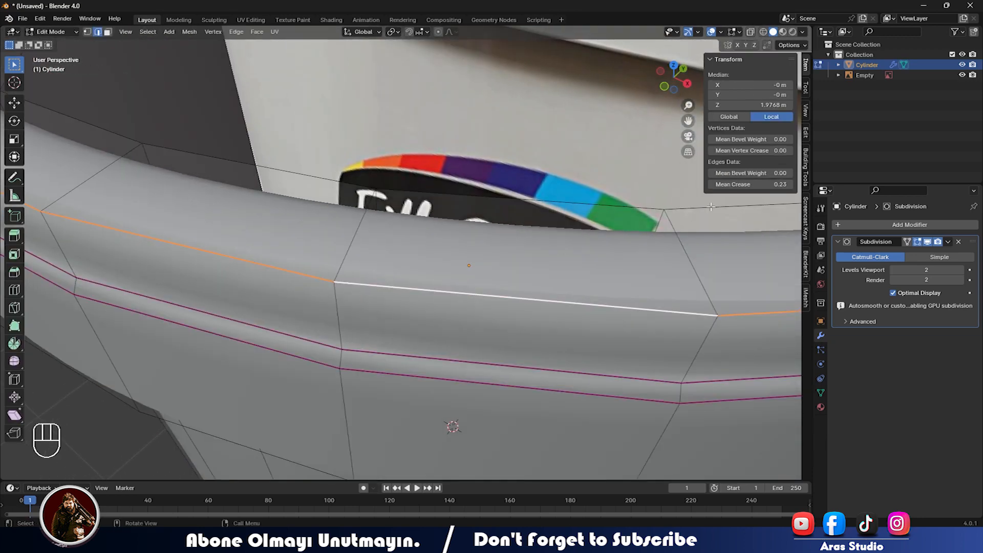
drag(751, 184, 743, 184)
key(Tab)
Frame the rim in front orthographic view, select the reference image Empty, and turn off see-through.
scroll(489, 299, down, 5)
middle_drag(328, 272, 380, 241)
key(KP_1)
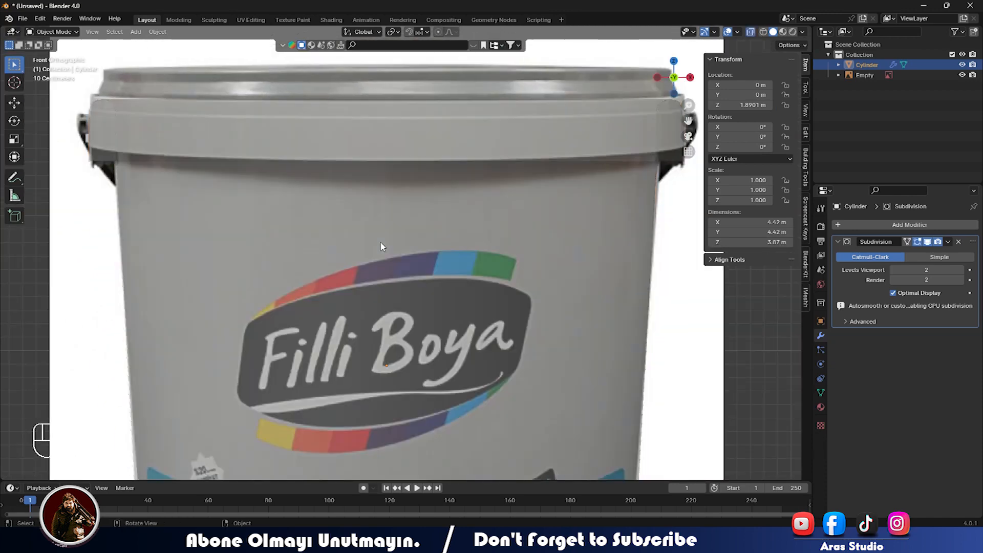
scroll(377, 247, up, 4)
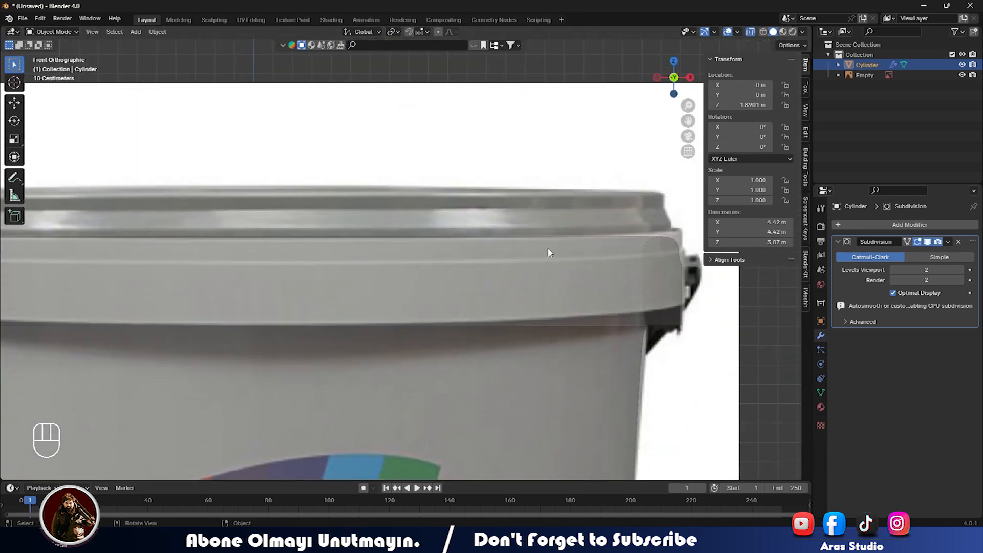
shift+middle_drag(547, 253, 486, 290)
scroll(378, 290, down, 3)
click(322, 290)
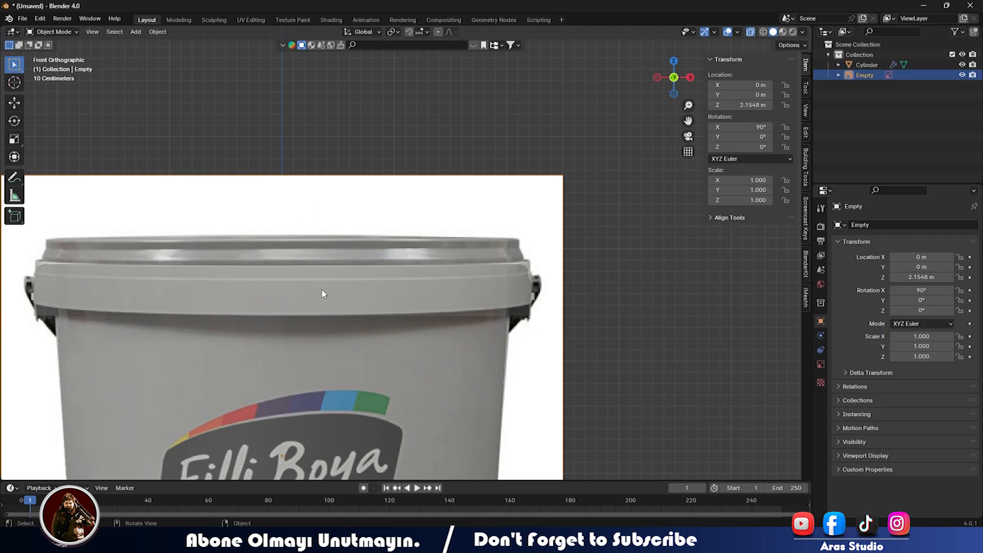
key(alt+z)
key(alt+z)
key(alt+z)
key(alt+z)
key(alt+z)
Add an edge loop near the top of the bucket's rim band.
click(314, 301)
key(Tab)
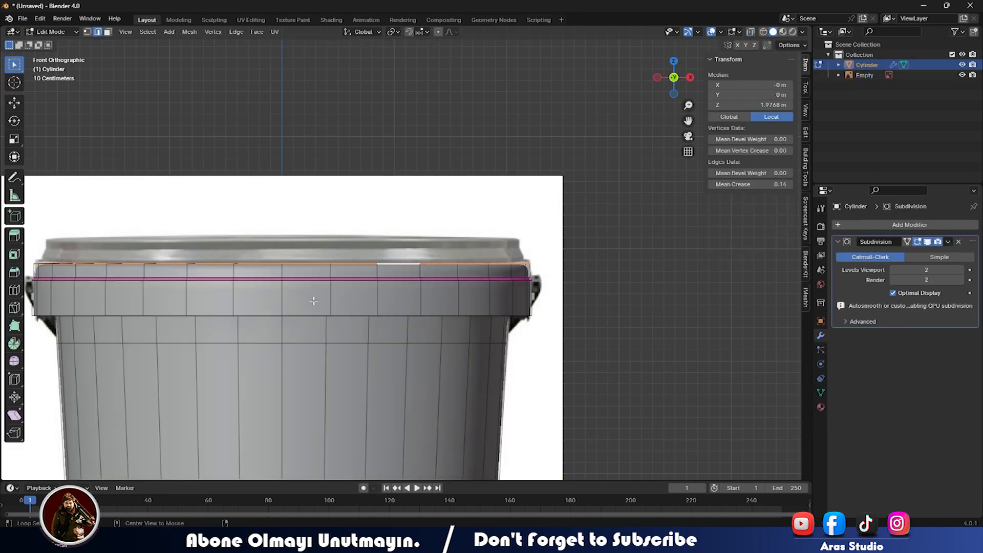
key(alt+z)
scroll(353, 301, up, 4)
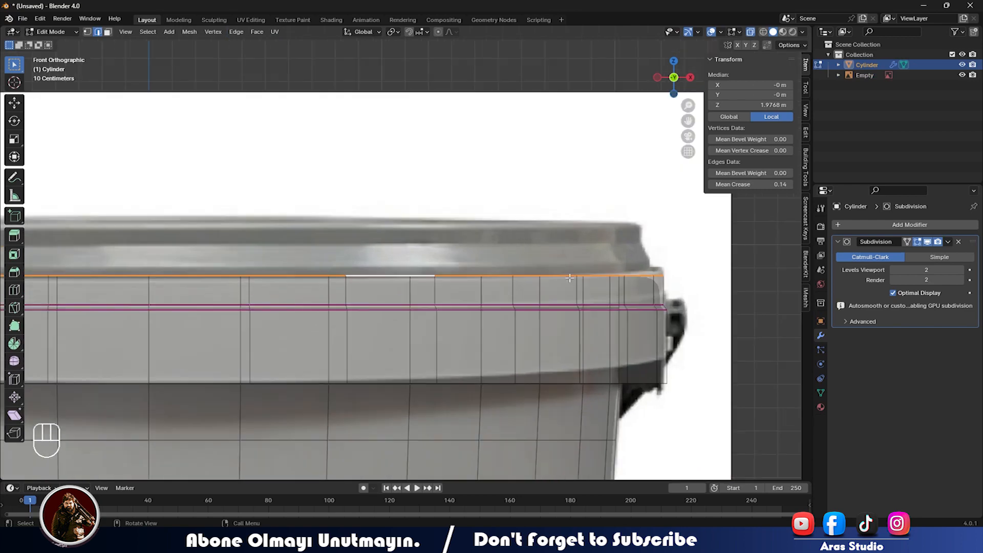
key(ctrl+r)
click(609, 288)
click(635, 279)
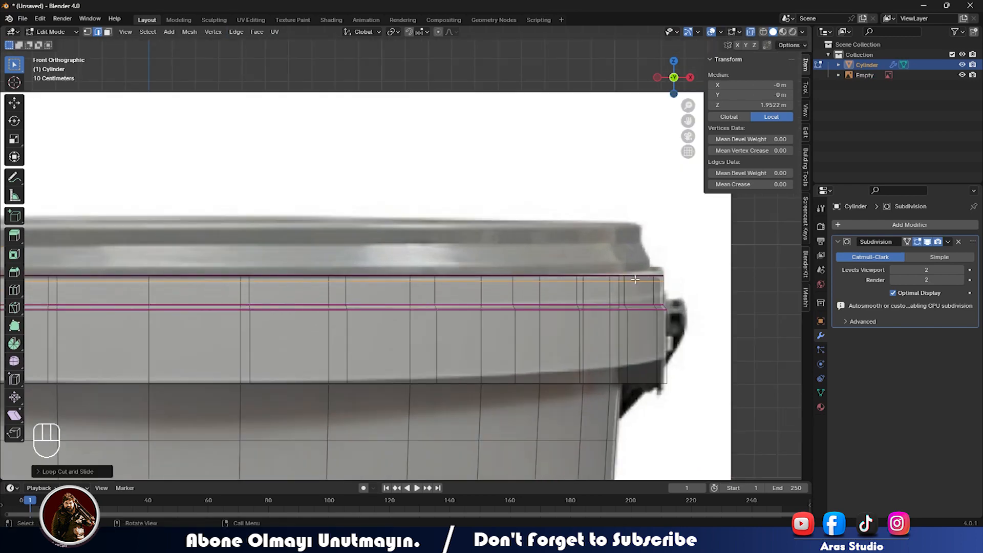
scroll(542, 291, down, 1)
scroll(542, 291, down, 3)
key(Tab)
Duplicate the top rim edge loop and separate the copy into its own object, Cylinder.001.
middle_drag(449, 287, 488, 359)
key(Tab)
click(443, 367)
alt+shift+click(443, 367)
alt+shift+click(444, 367)
middle_drag(713, 235, 699, 235)
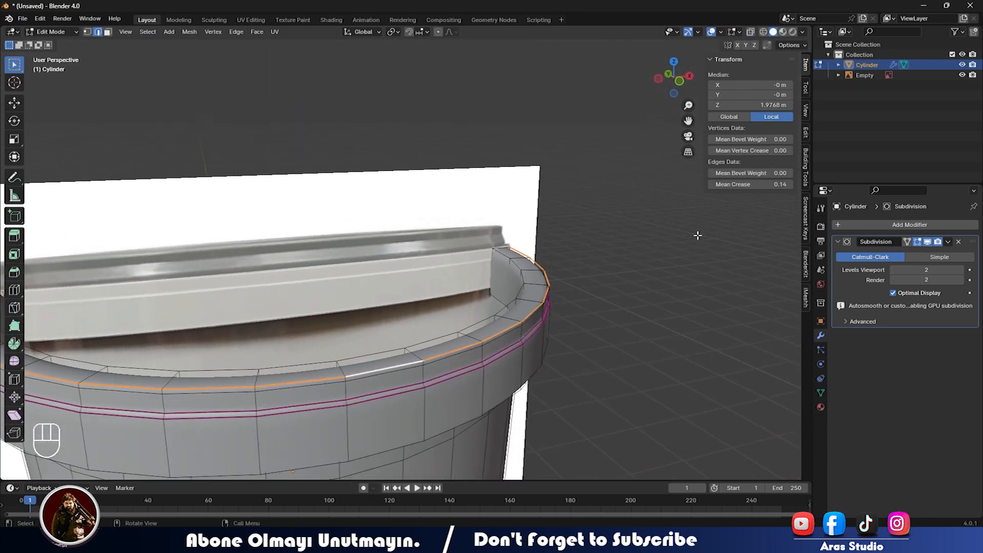
key(shift+d)
key(Escape)
key(p)
click(421, 320)
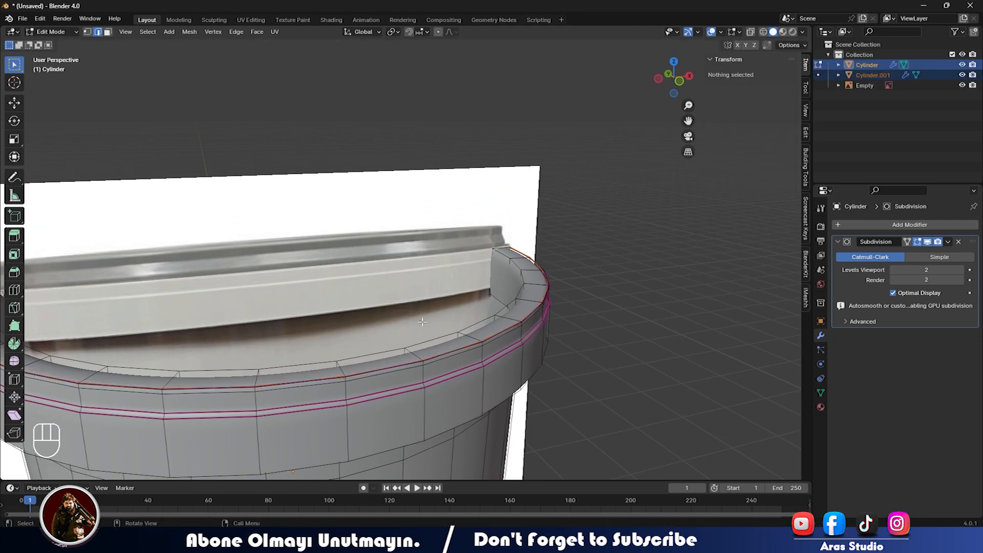
key(Tab)
Hide the original Cylinder and set the Cylinder.001 ring's crease to 0.00.
click(875, 67)
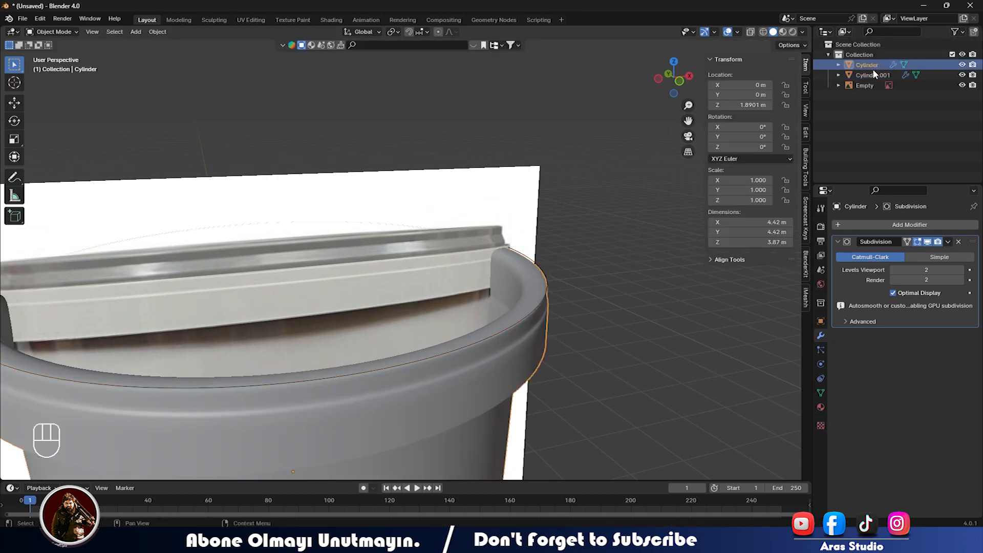
click(962, 65)
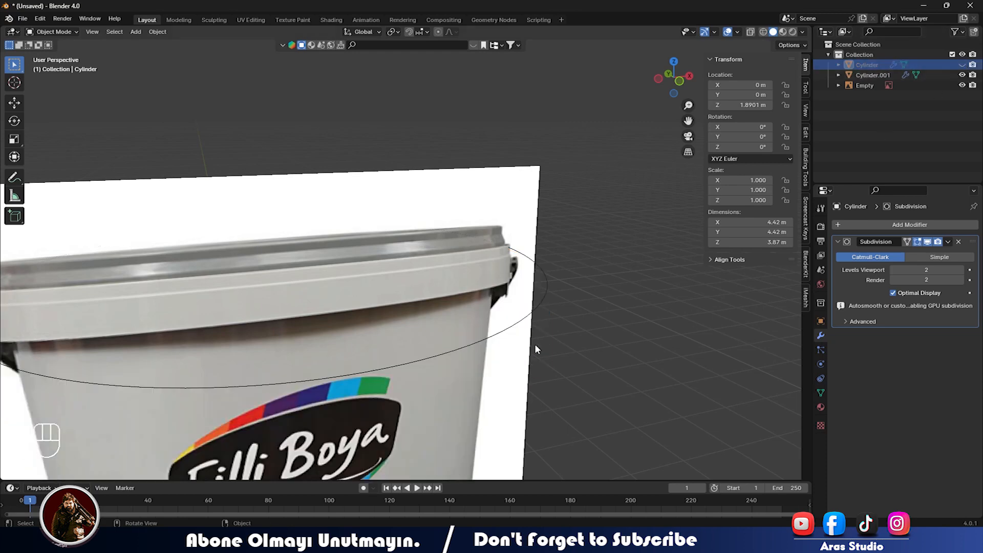
click(506, 330)
key(KP_1)
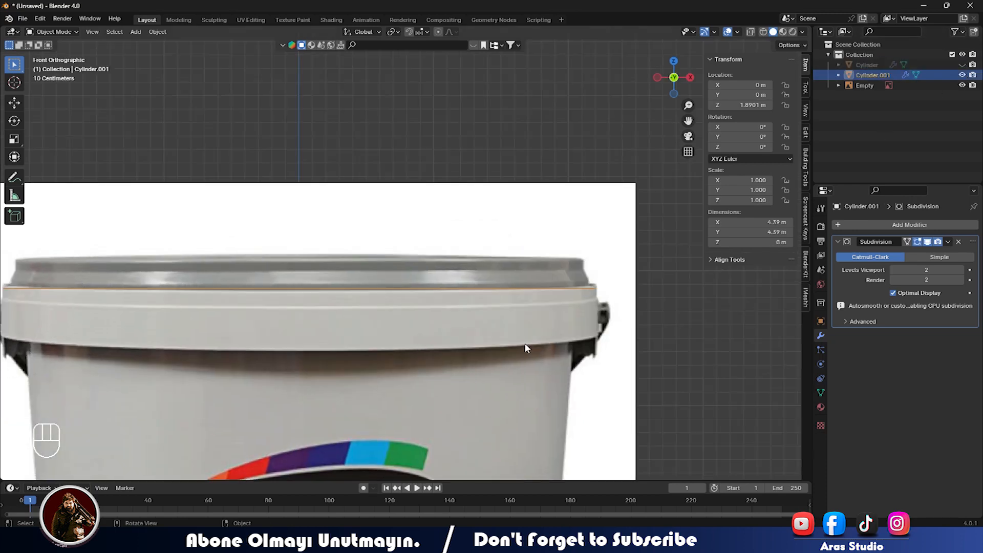
scroll(525, 343, up, 3)
key(Tab)
scroll(423, 318, down, 1)
key(a)
drag(756, 184, 737, 184)
Extrude the ring straight up twice, shrinking it slightly in between.
shift+middle_drag(440, 286, 476, 338)
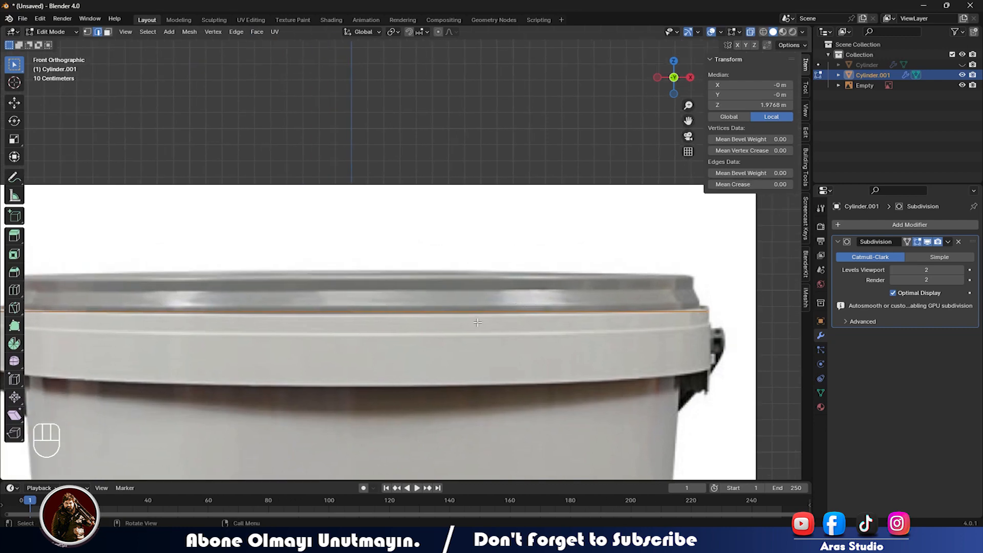
key(e)
key(z)
click(472, 285)
key(s)
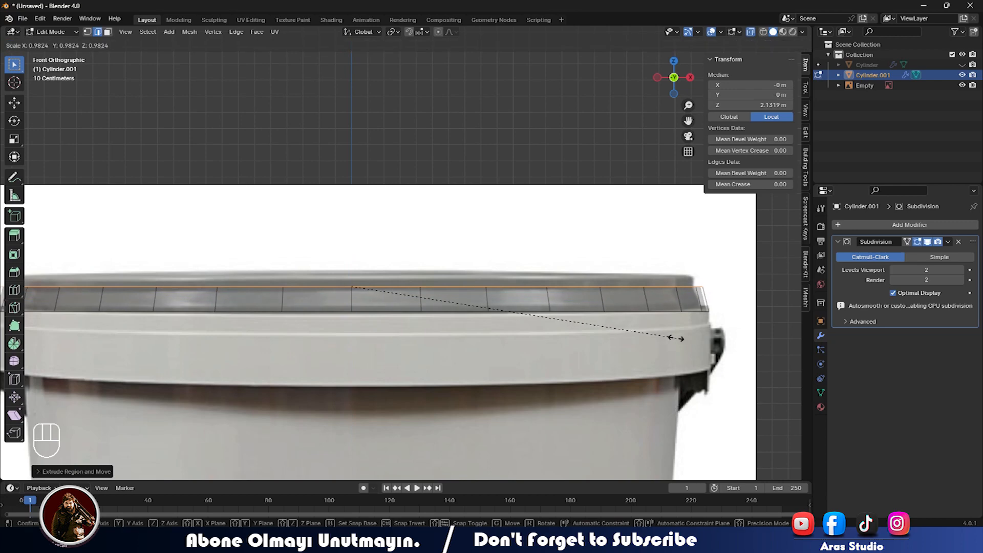
click(669, 338)
key(e)
key(z)
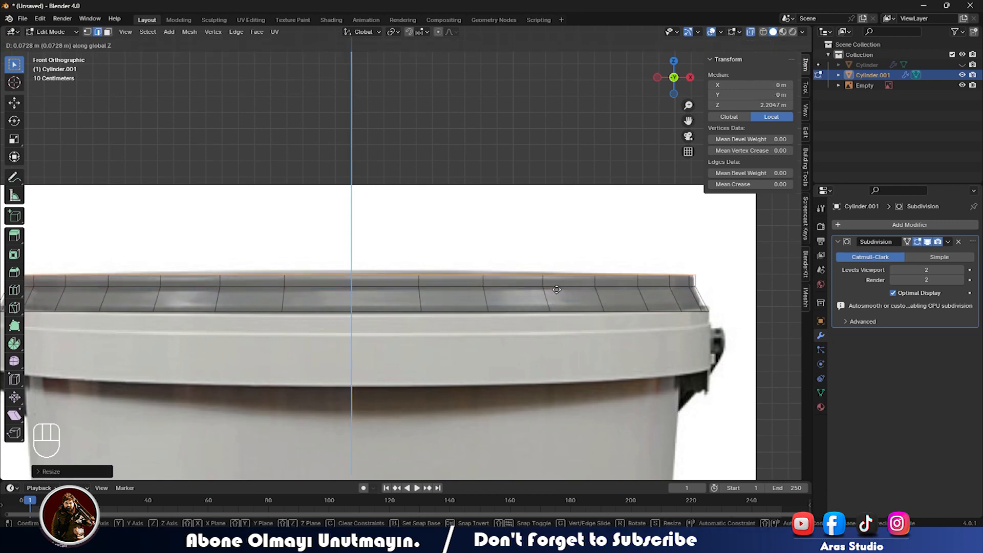
click(557, 288)
Extrude the top ring inward toward the centre and reposition it to close the lid.
middle_drag(512, 267, 509, 296)
scroll(510, 296, down, 2)
middle_drag(576, 291, 569, 292)
key(e)
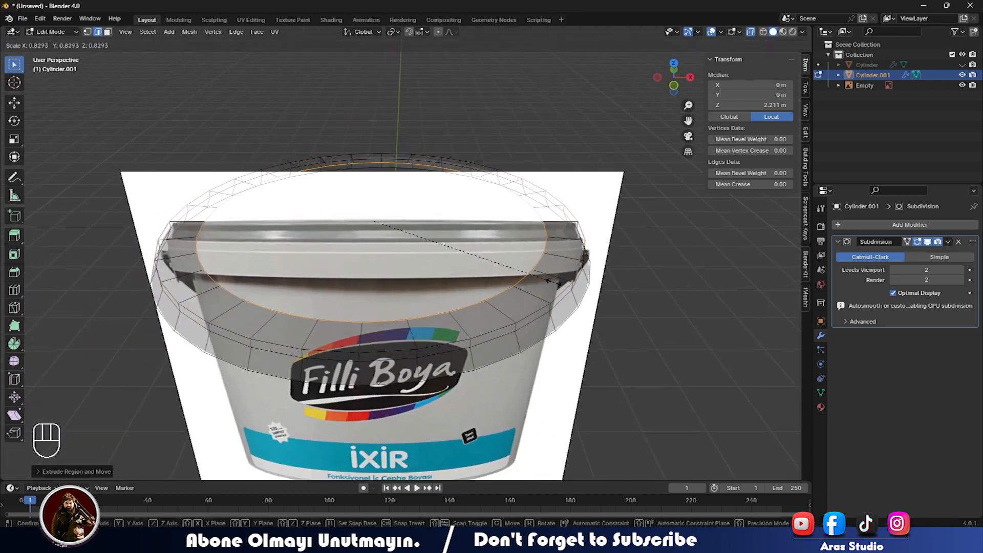
click(549, 281)
key(g)
click(537, 277)
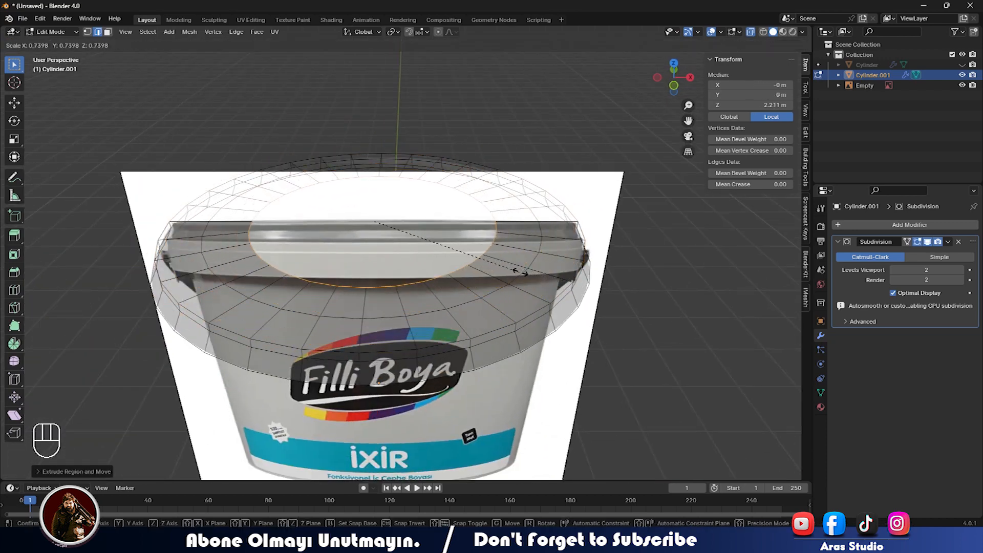
key(Tab)
middle_drag(511, 271, 452, 287)
scroll(430, 264, up, 5)
Give an edge loop on the lid a crease of 0.72.
key(Tab)
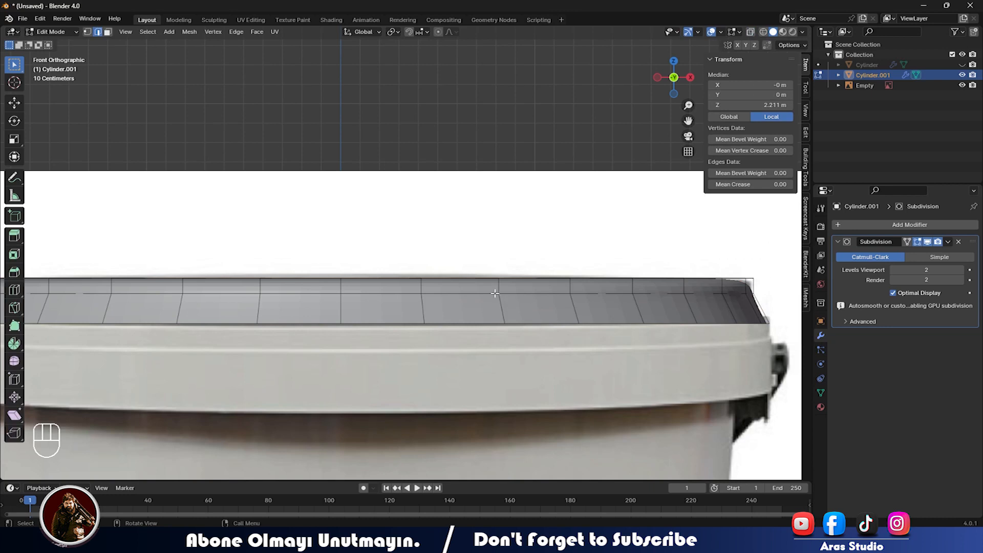
alt+click(490, 293)
drag(742, 184, 768, 184)
key(Tab)
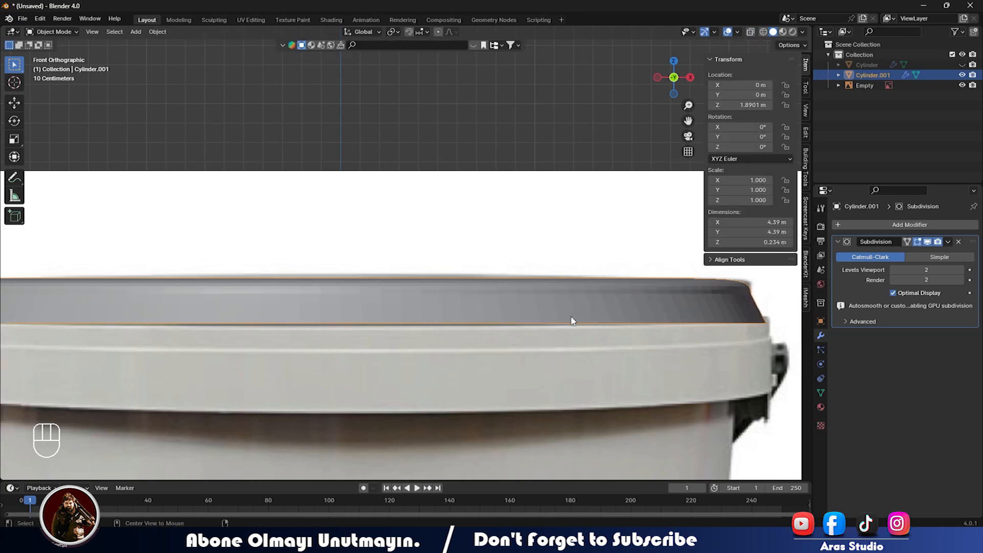
Shrink the lid's top rim edge loop slightly and bevel it.
key(alt+a)
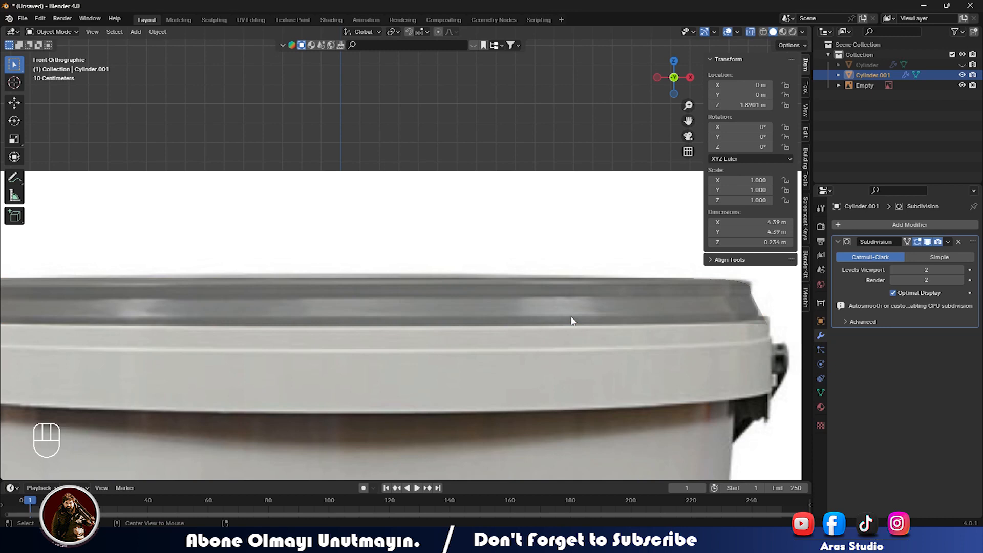
click(571, 321)
key(Tab)
key(ctrl+b)
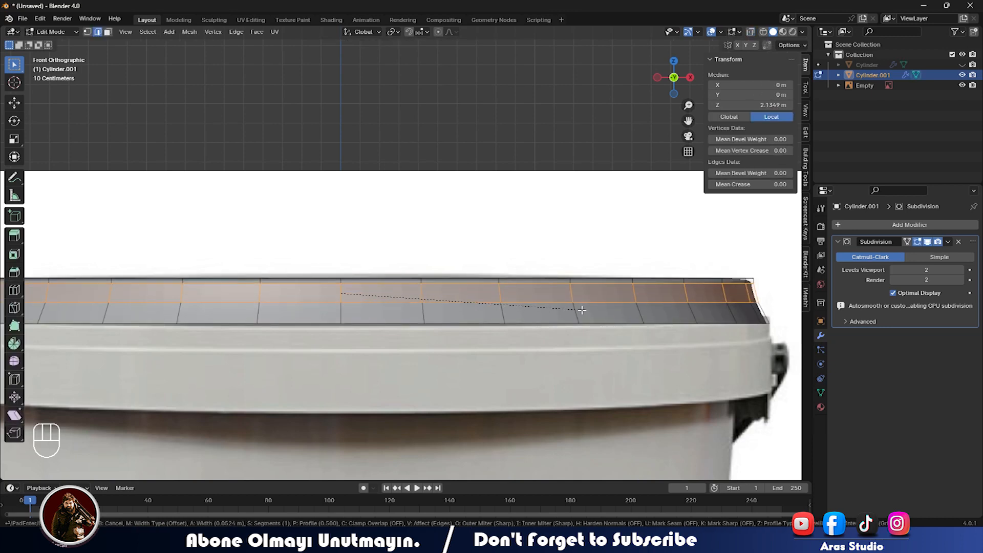
key(Escape)
key(s)
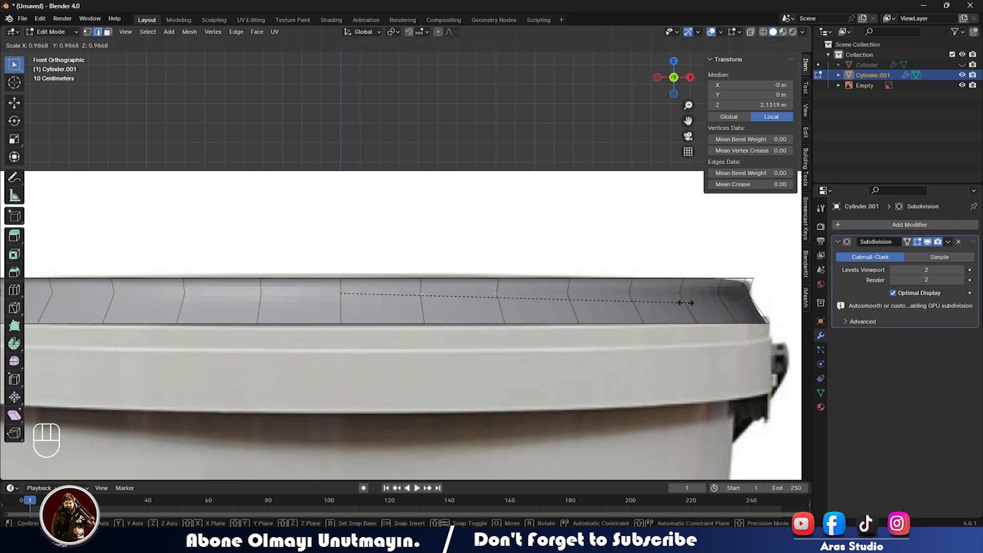
click(686, 303)
key(ctrl+b)
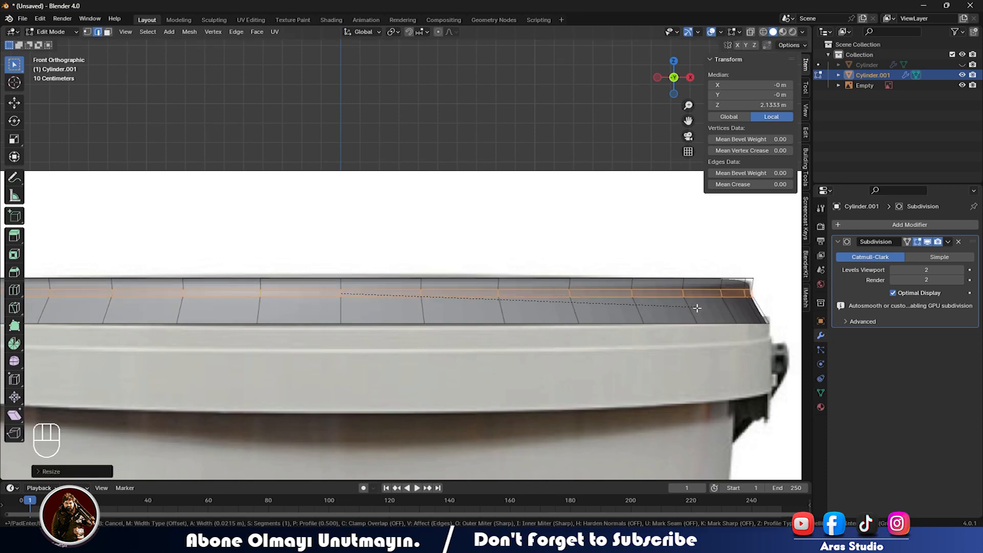
click(697, 308)
key(Tab)
In front view, add a loop cut around the lid's side.
middle_drag(644, 289, 574, 301)
key(KP_1)
scroll(576, 300, up, 5)
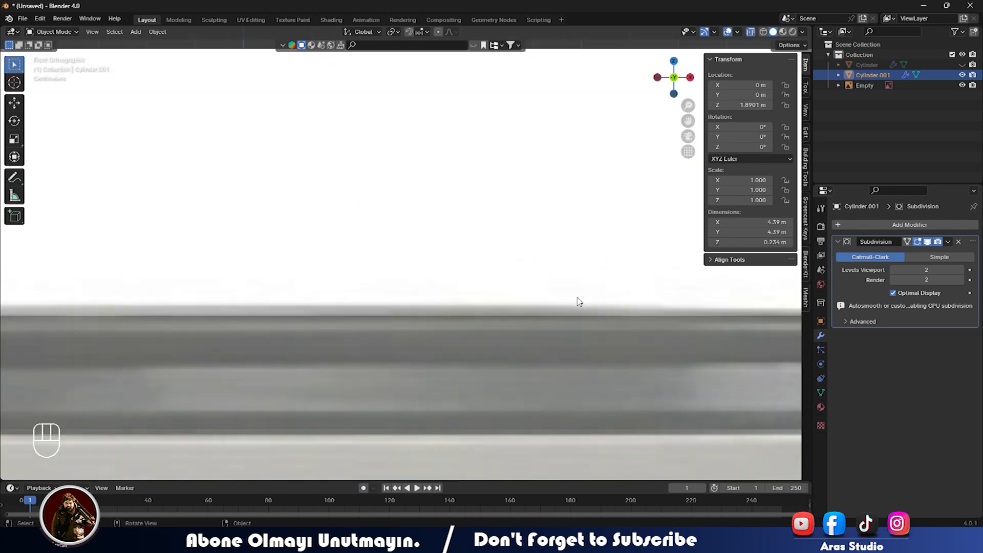
scroll(579, 301, down, 5)
scroll(572, 309, up, 2)
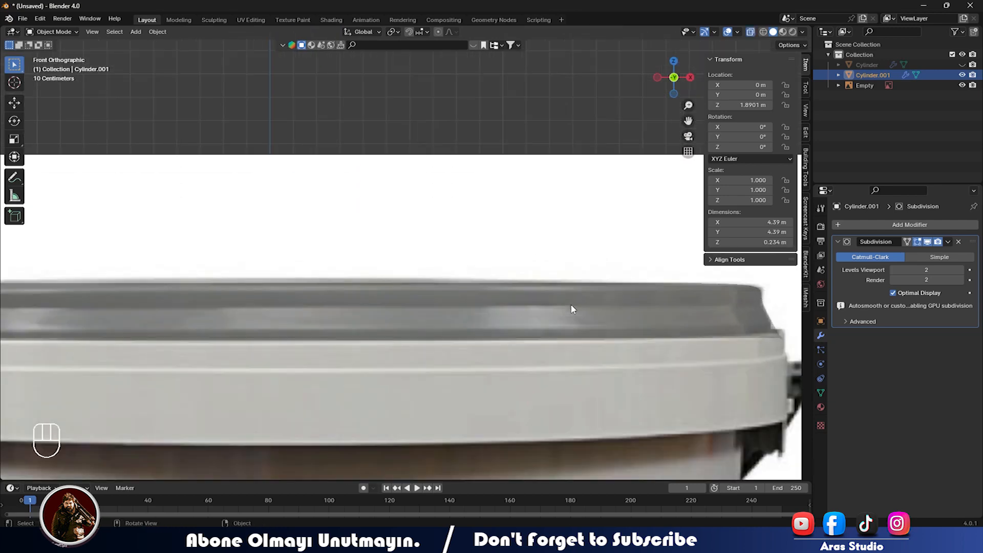
key(Tab)
key(ctrl+r)
click(553, 330)
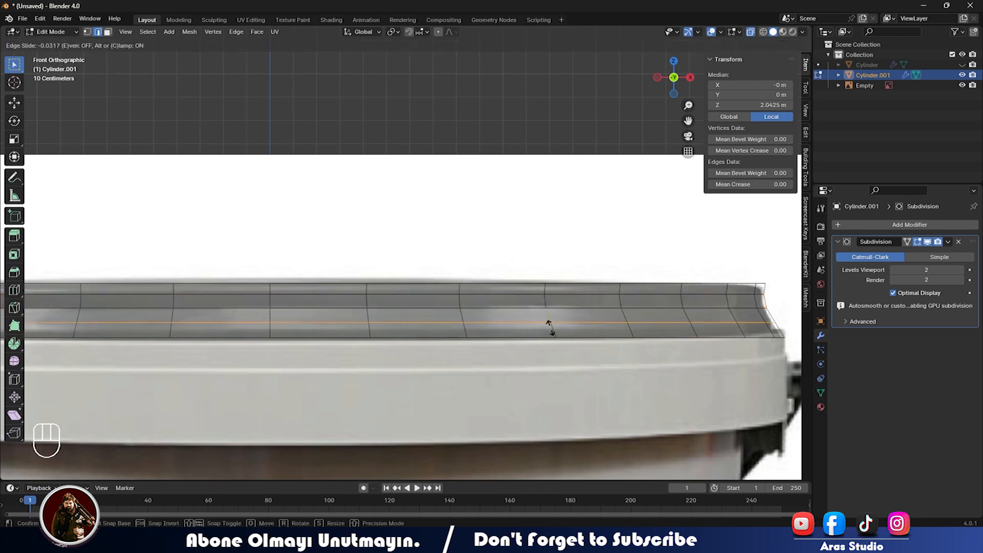
click(577, 330)
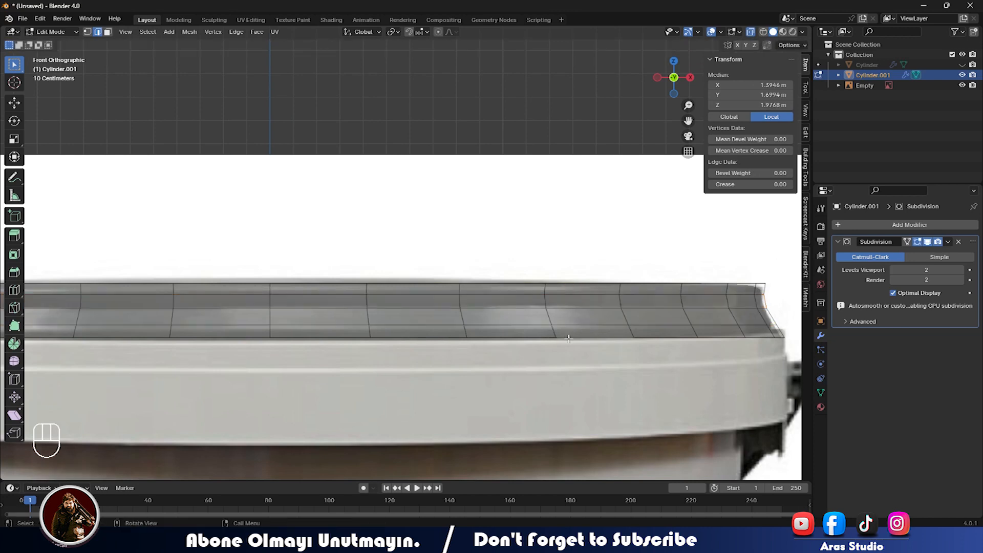
Narrow the lid's bottom edge loop slightly.
alt+click(568, 337)
key(s)
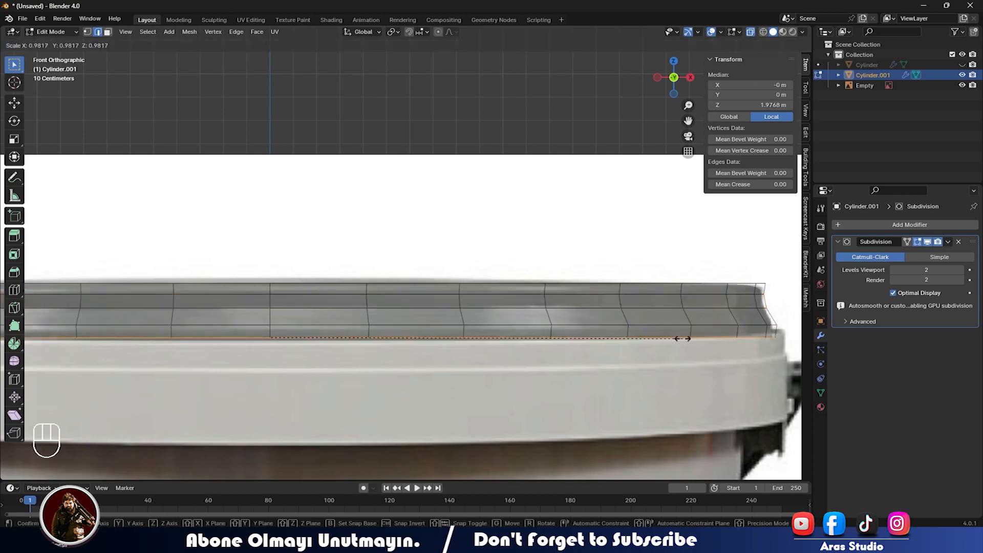
click(683, 339)
Crease the edge loop above the bottom loop to about 0.67.
click(606, 328)
alt+click(606, 325)
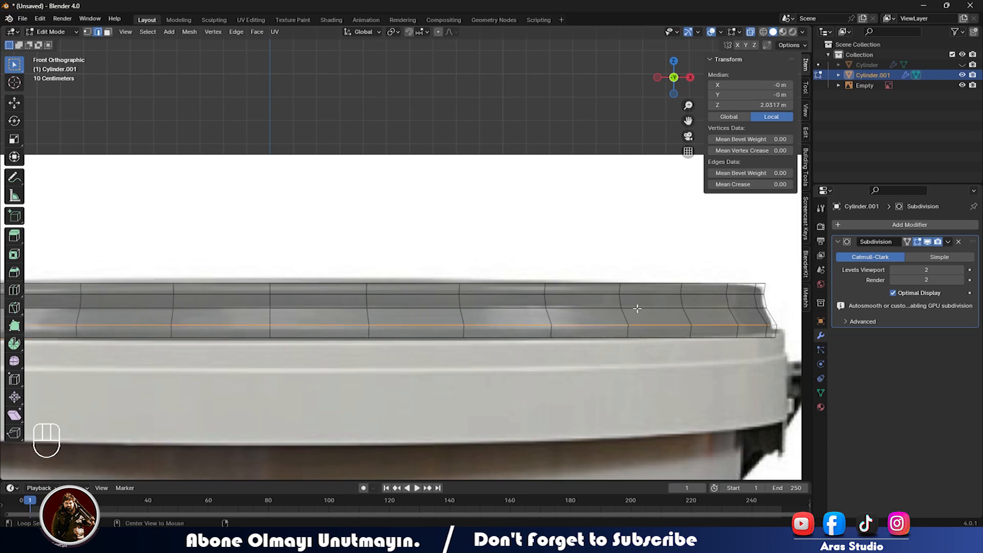
mouse_move(757, 184)
mouse_down()
mouse_move(798, 184)
mouse_move(760, 184)
mouse_move(776, 183)
mouse_up()
key(Tab)
click(756, 183)
click(638, 262)
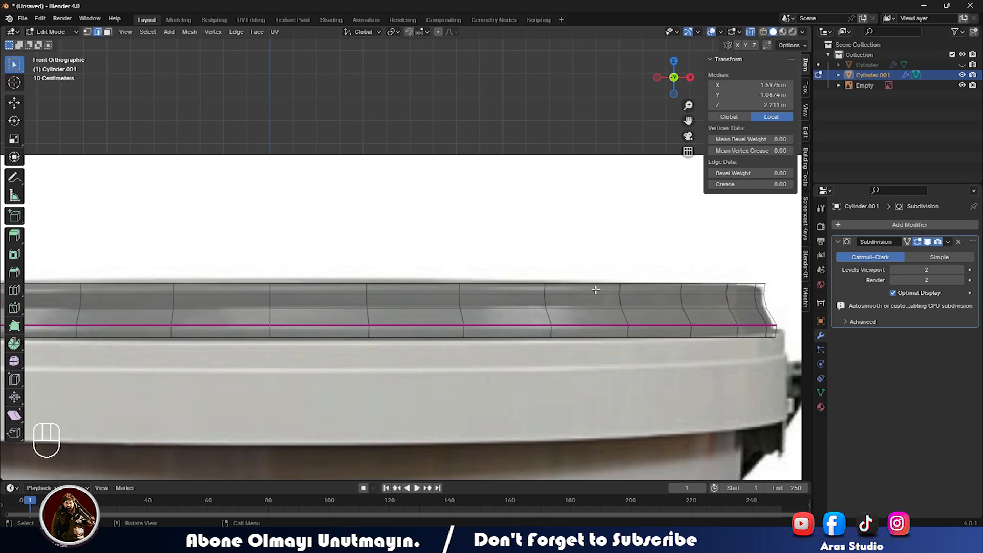
key(Tab)
scroll(592, 291, down, 2)
middle_drag(590, 289, 502, 330)
Apply Shade Smooth to the lid.
right_click(501, 324)
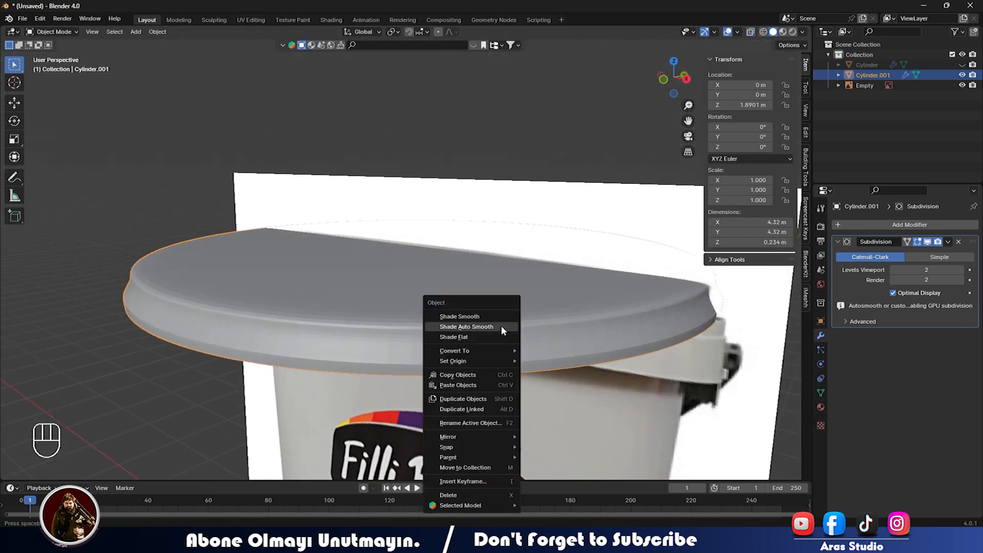
click(501, 325)
scroll(513, 339, up, 6)
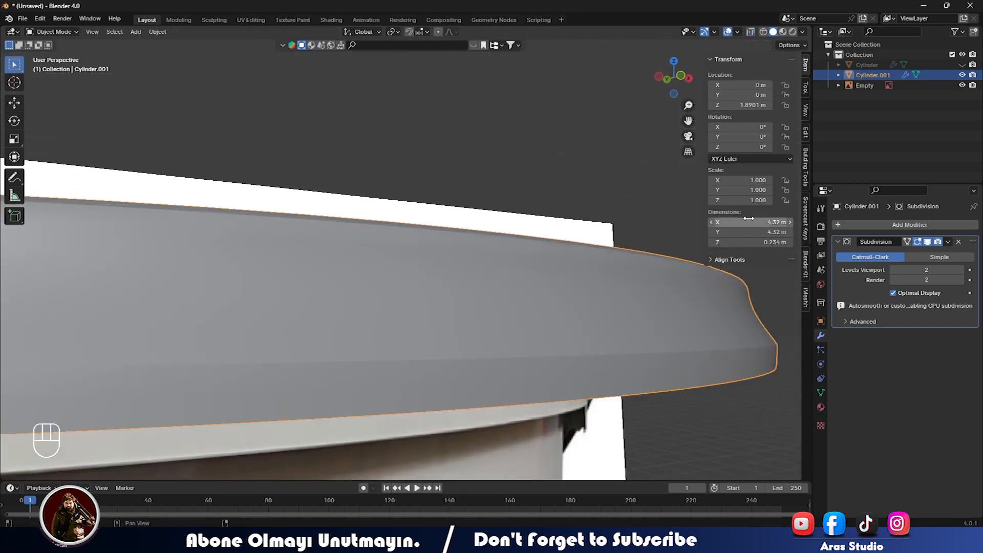
Set the lid's upper rim loop crease to 0.67.
key(Tab)
alt+click(624, 354)
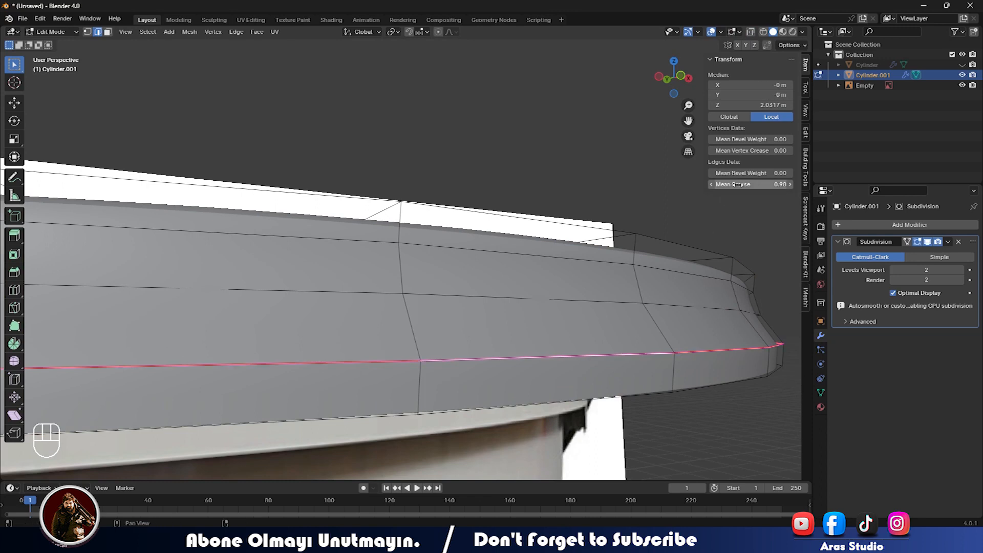
alt+click(599, 302)
drag(762, 184, 768, 185)
click(768, 184)
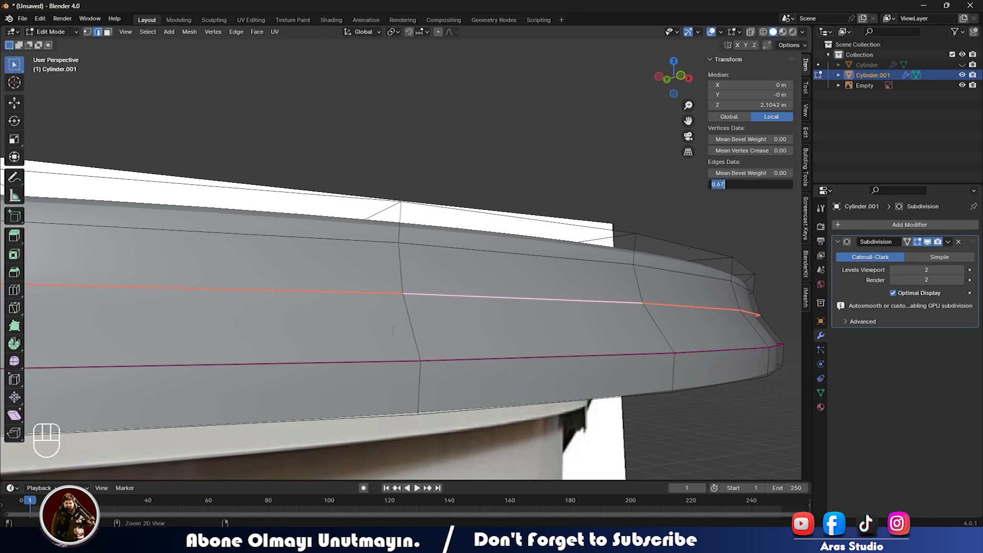
key(Return)
Add another loop cut on the lid side, slid downward.
key(ctrl+r)
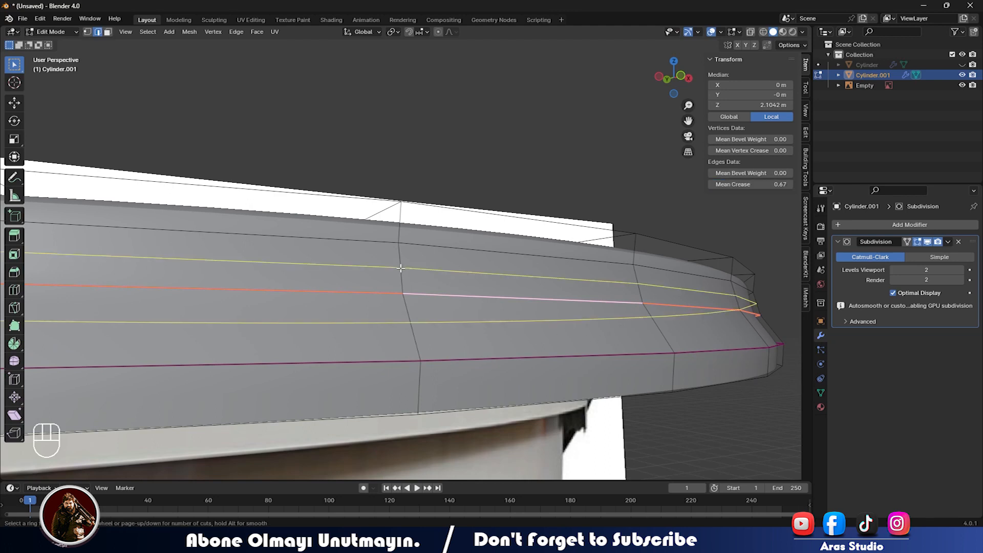
click(400, 276)
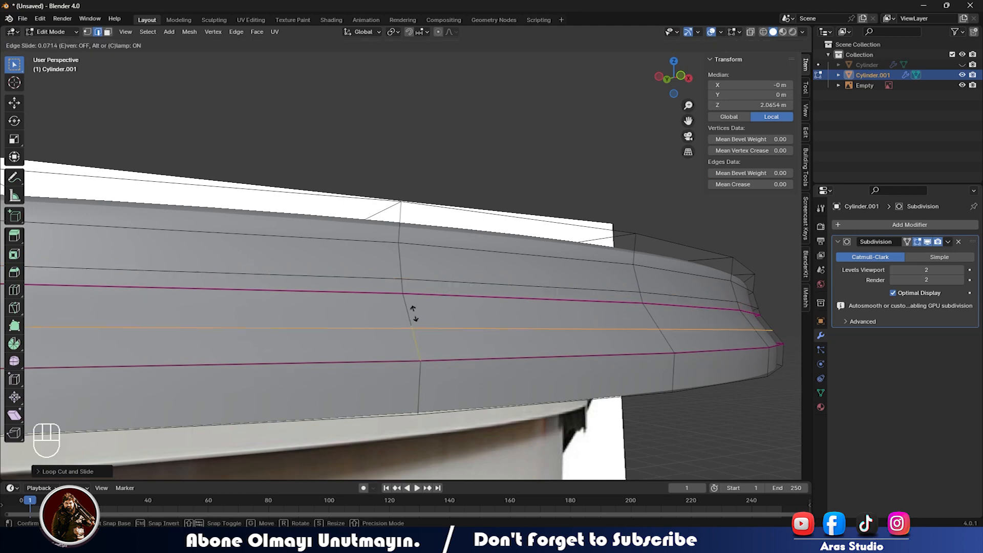
click(417, 329)
key(Tab)
scroll(420, 328, down, 5)
middle_drag(372, 324, 416, 319)
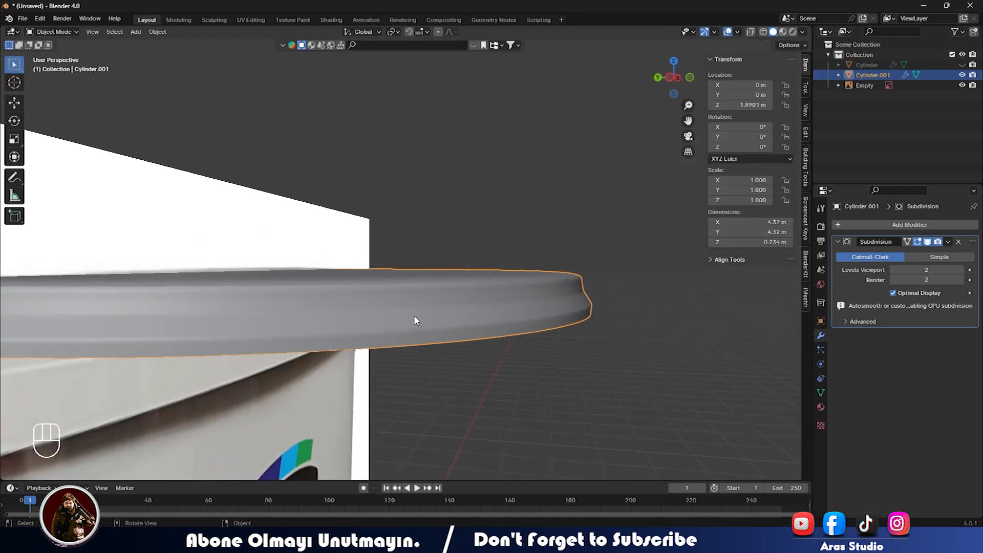
Ease a lid rim loop's crease to 0.31 and view the lid from the front.
key(Tab)
alt+click(411, 306)
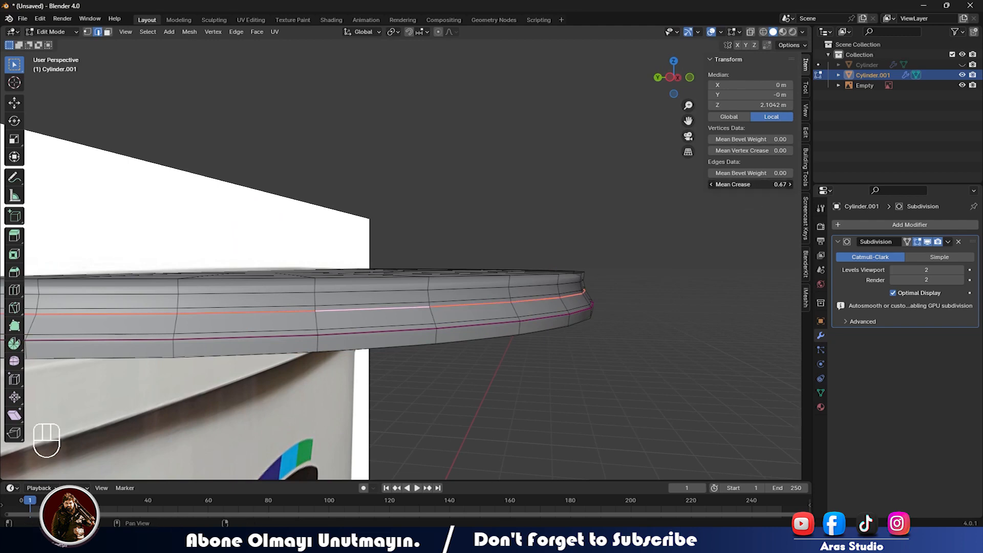
drag(759, 185, 756, 186)
click(759, 185)
key(Escape)
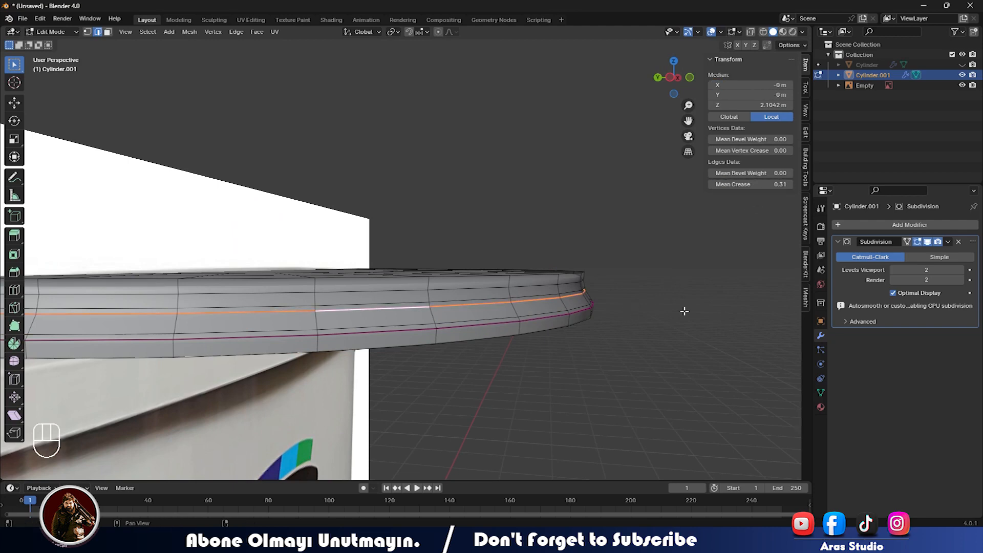
key(Tab)
middle_drag(639, 323, 523, 314)
scroll(523, 315, down, 5)
key(KP_1)
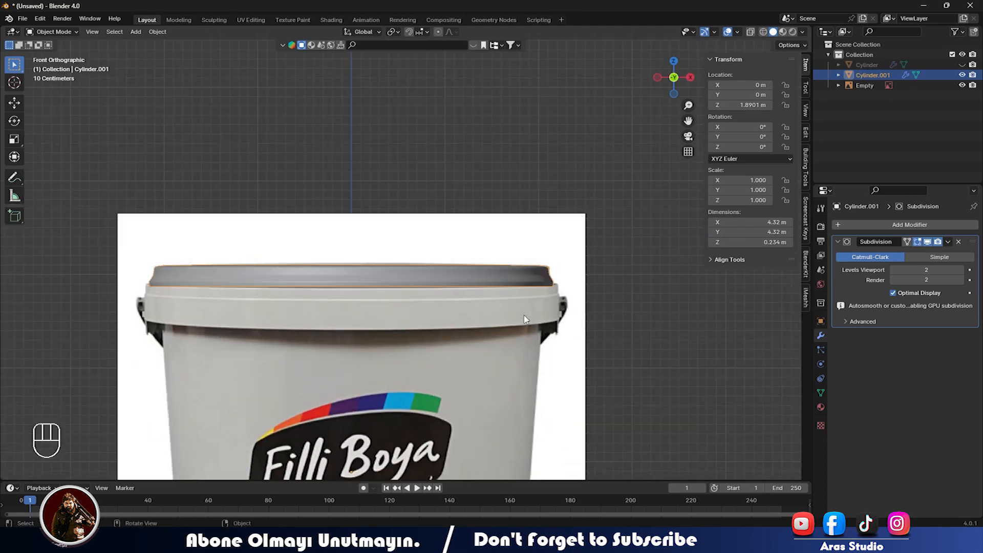
Unhide the bucket body and deselect the lid.
key(alt+h)
click(603, 311)
middle_drag(603, 310, 440, 270)
From the front view, select the lid band and then the reference image empty.
scroll(511, 347, up, 3)
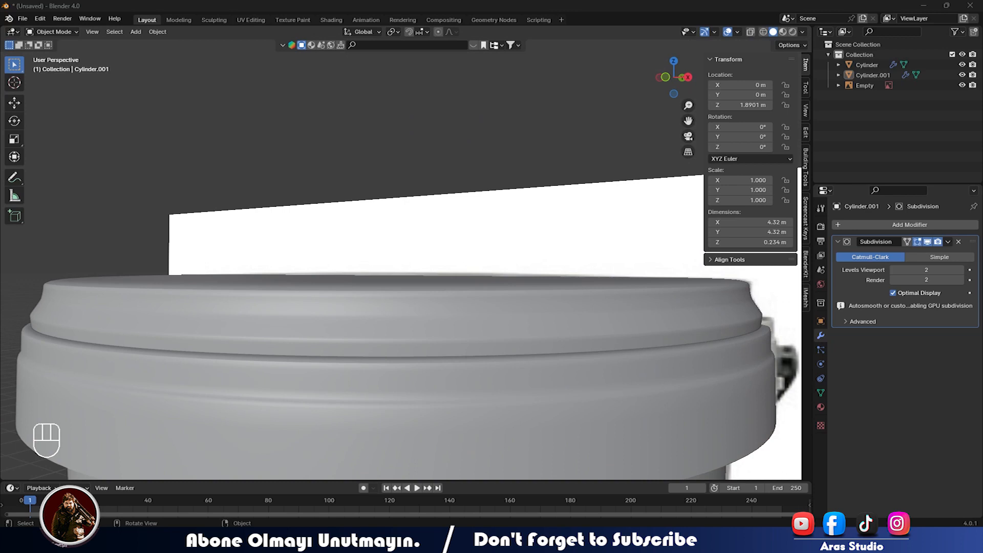
scroll(327, 293, down, 4)
middle_drag(326, 293, 388, 282)
scroll(386, 312, up, 4)
scroll(345, 301, up, 4)
scroll(389, 287, down, 2)
key(KP_1)
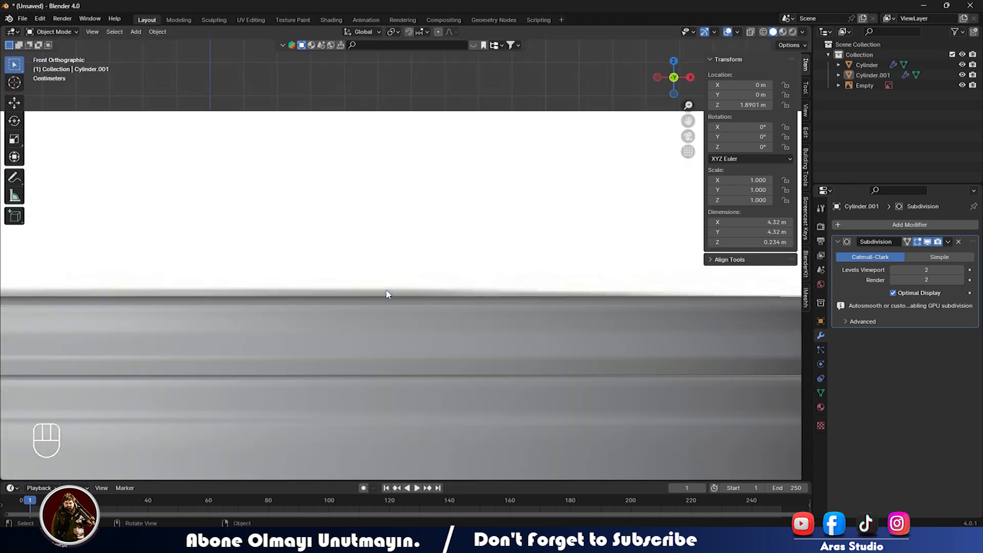
scroll(386, 297, down, 3)
click(339, 278)
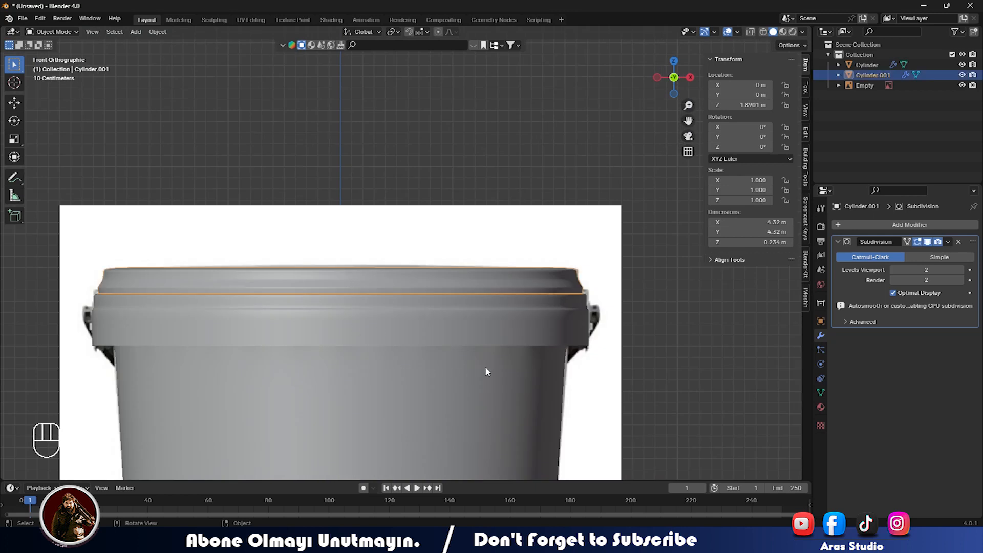
click(604, 331)
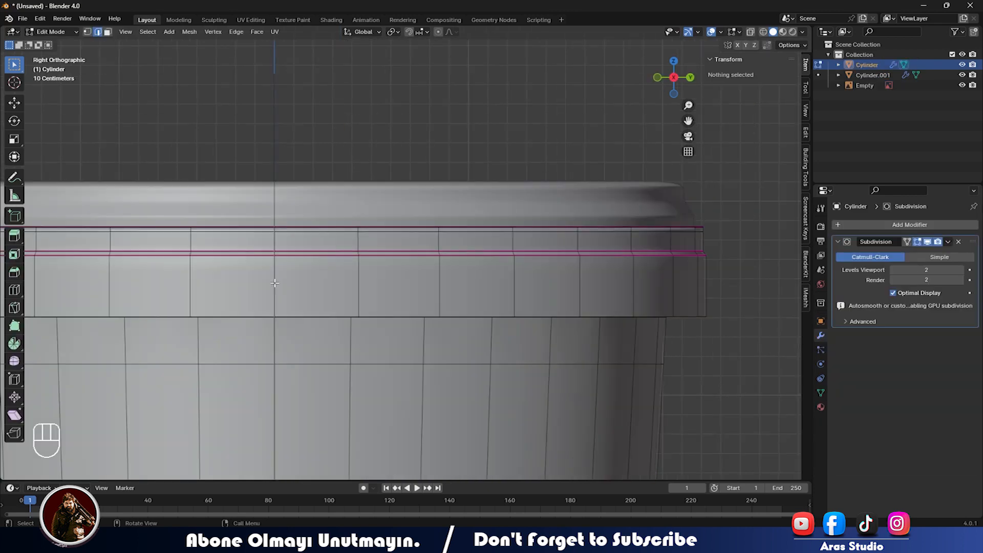
Snap the 3D cursor to the selected edges and return to Object Mode.
key(shift+s)
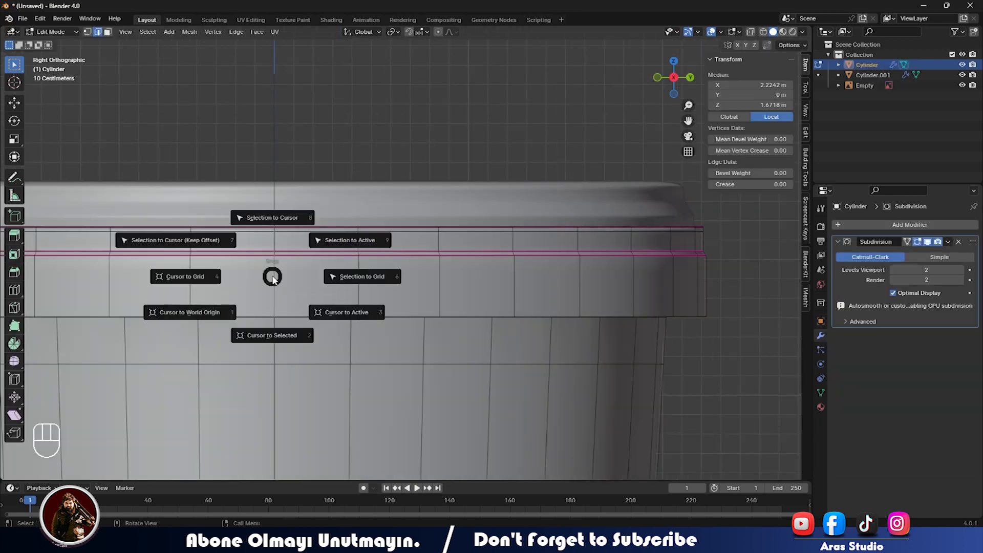
click(263, 333)
key(shift+a)
key(Escape)
key(Tab)
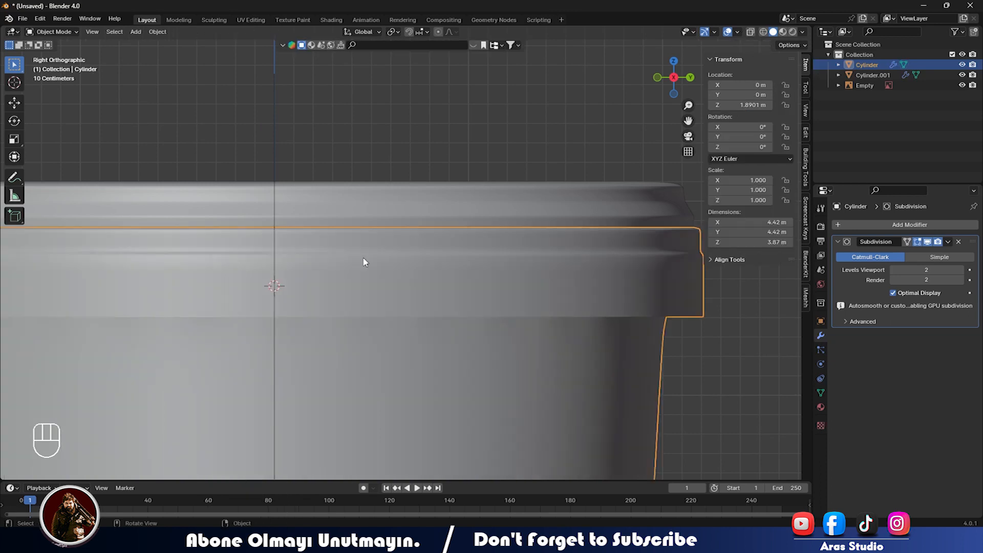
Add a cylinder at the cursor, rotate it 90° on Y and scale it to 0.096.
key(shift+a)
mouse_move(324, 273)
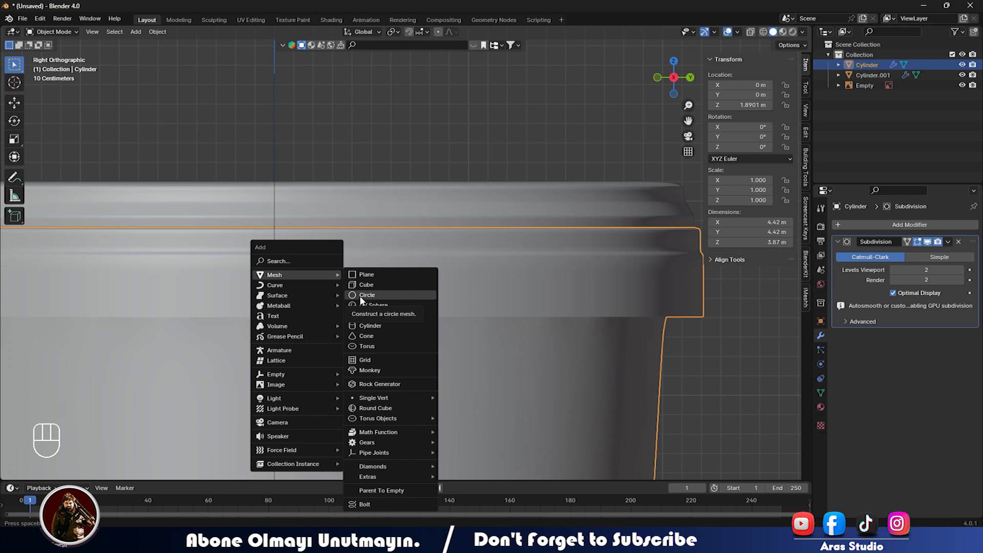
click(364, 327)
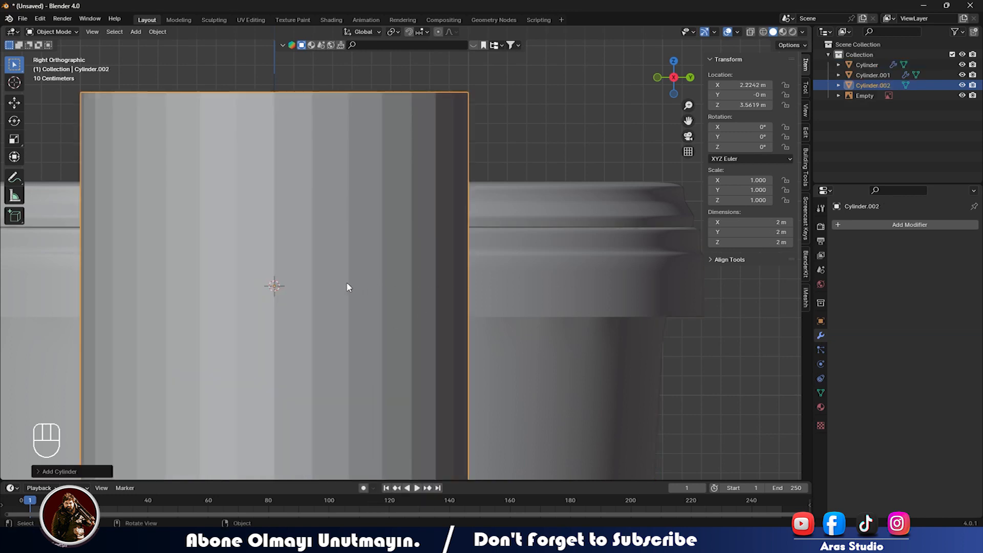
key(r)
text(y)
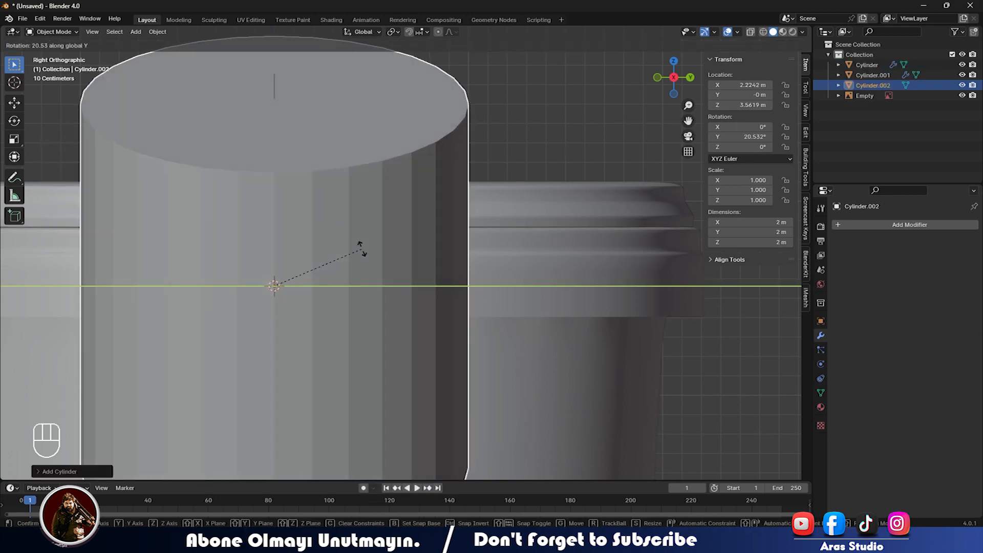
text(90)
key(Return)
key(s)
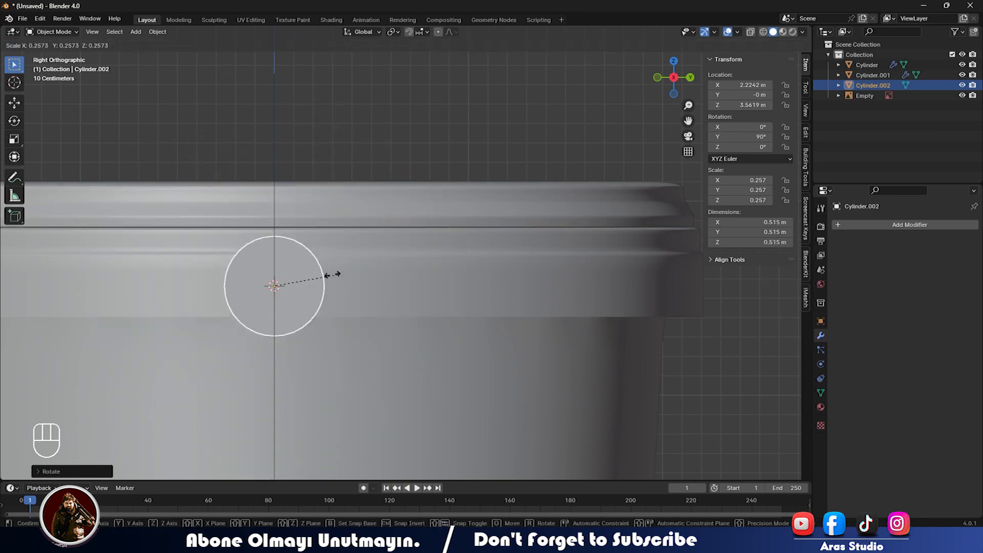
click(296, 272)
Check the small cylinder against the reference image in front view using X-ray.
middle_drag(296, 272, 369, 318)
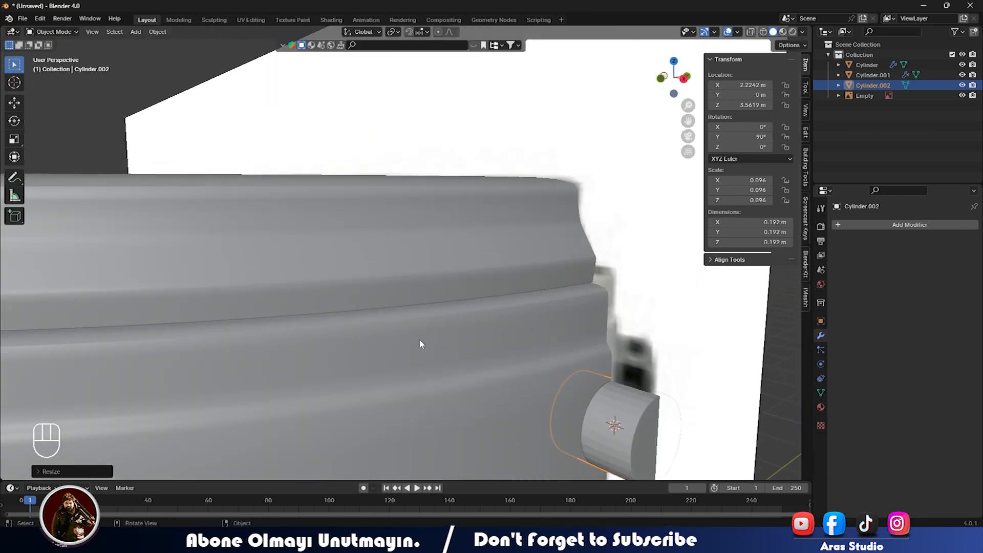
shift+middle_drag(525, 383, 421, 307)
middle_drag(420, 307, 390, 306)
scroll(263, 303, up, 4)
scroll(263, 303, down, 3)
middle_drag(263, 303, 302, 307)
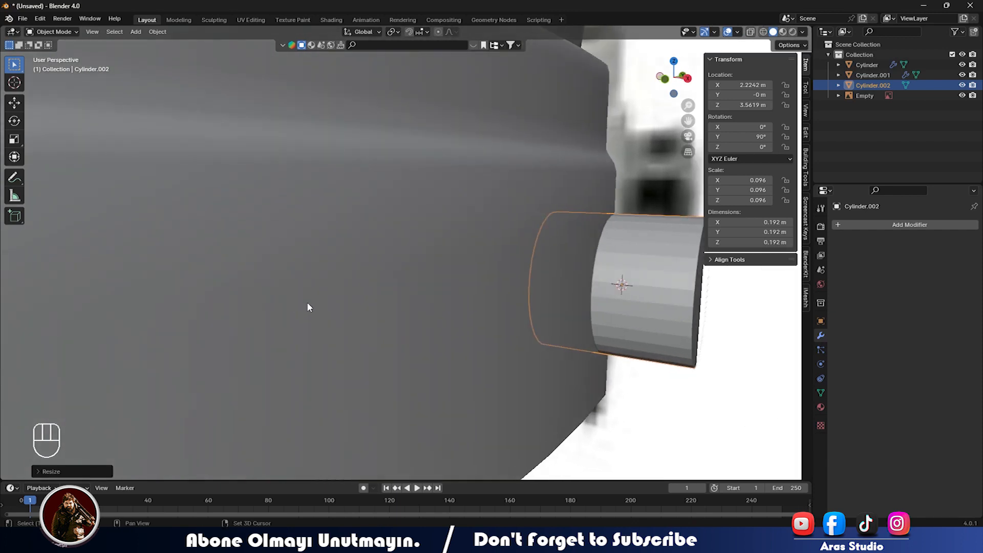
key(KP_1)
key(alt+z)
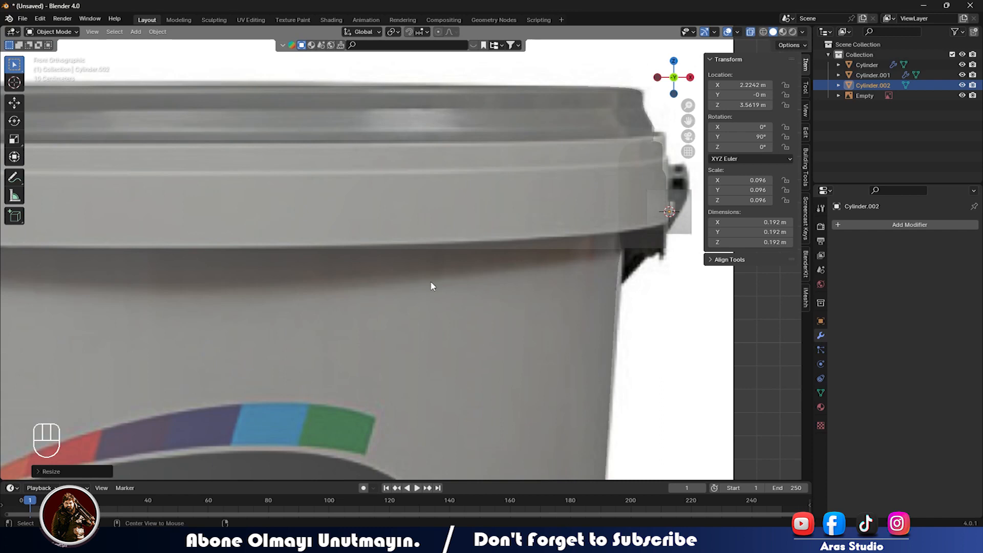
key(alt+z)
Bring the small cylinder into view and enter its Edit Mode.
middle_drag(575, 226, 494, 235)
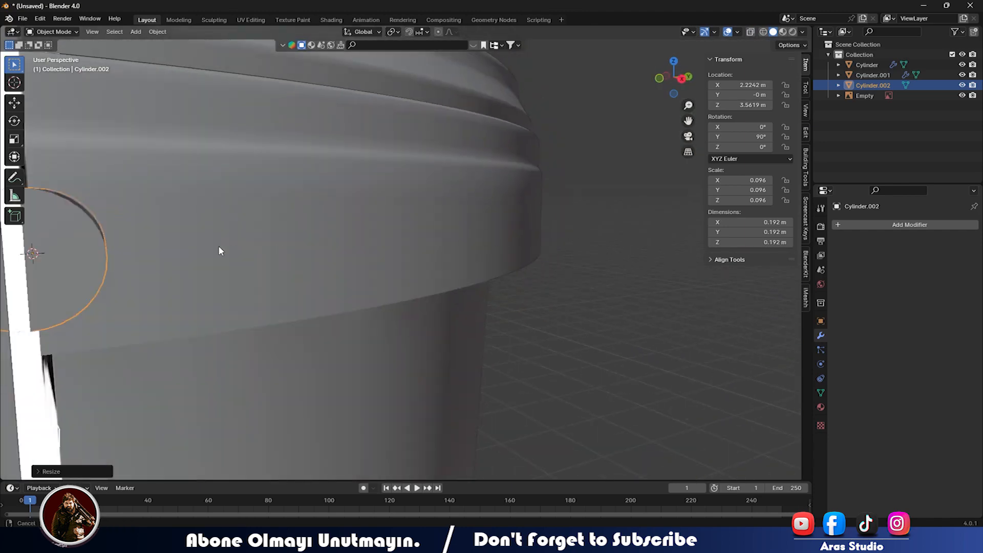
middle_drag(218, 246, 238, 250)
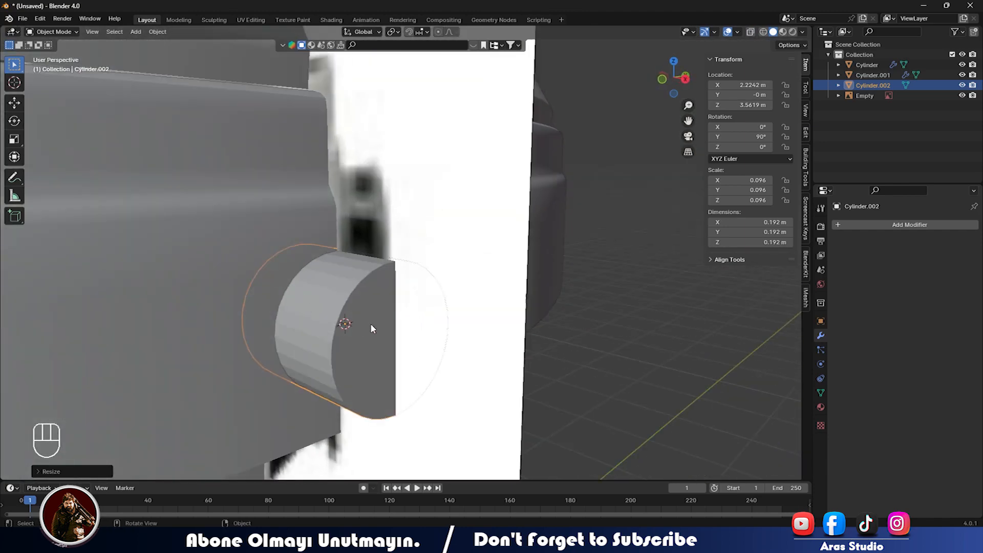
scroll(343, 326, up, 4)
scroll(343, 327, down, 4)
shift+middle_drag(296, 339, 355, 329)
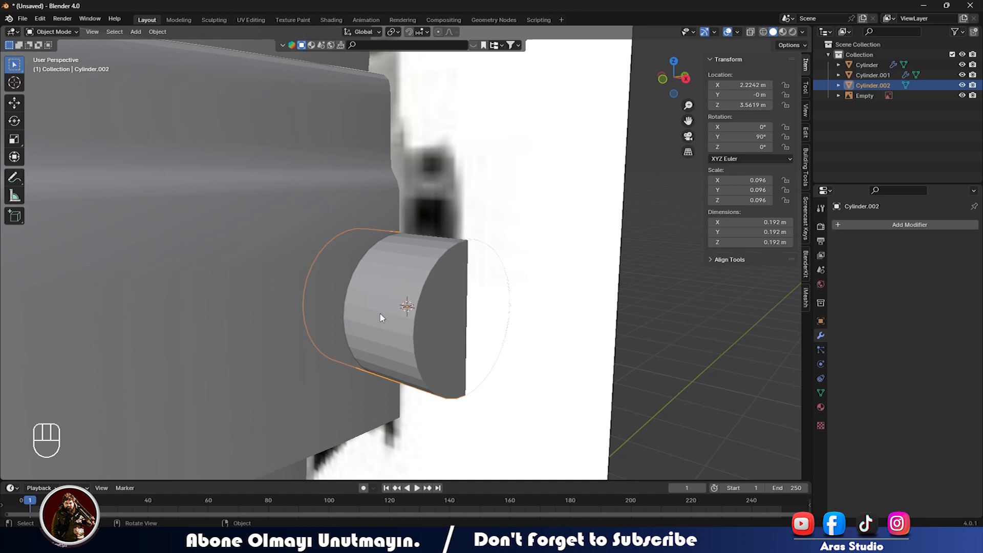
key(Tab)
scroll(389, 315, up, 6)
scroll(565, 336, down, 6)
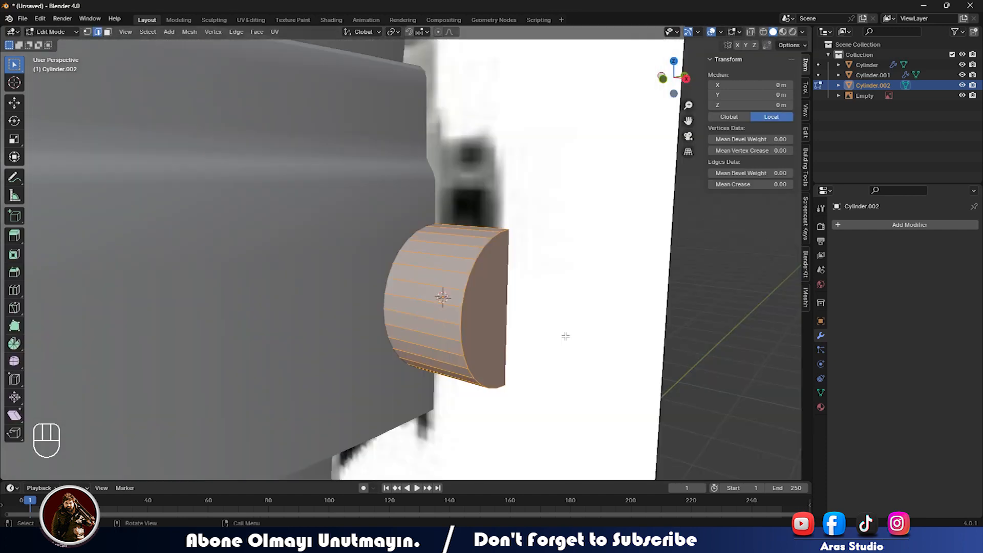
Add two loop cuts around the small cylinder's curved side.
key(ctrl+r)
click(422, 304)
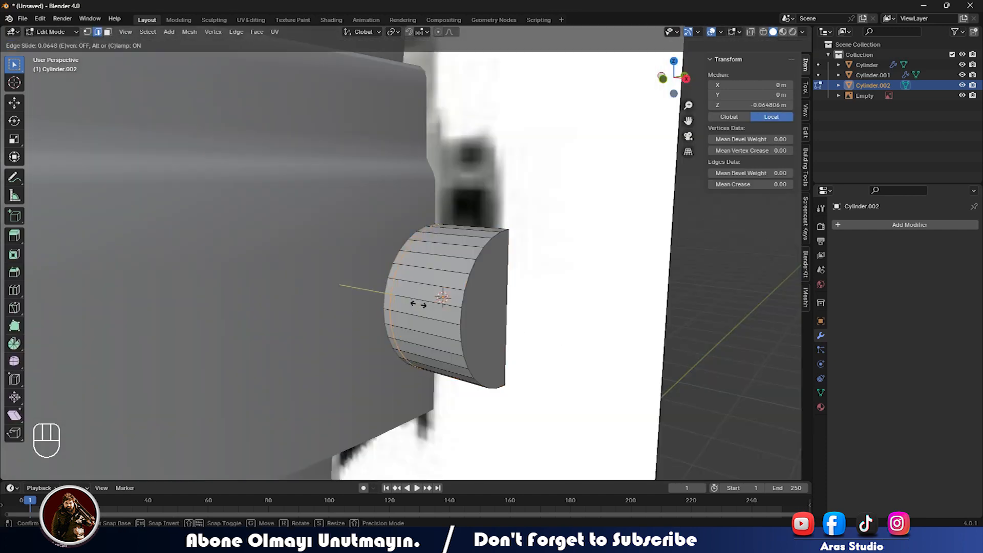
click(420, 305)
key(ctrl+r)
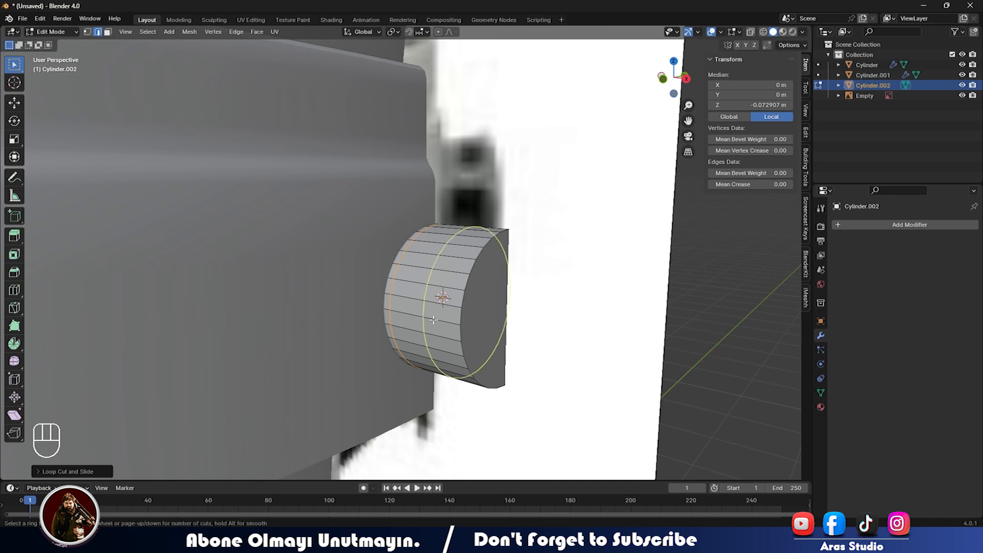
click(434, 320)
click(449, 320)
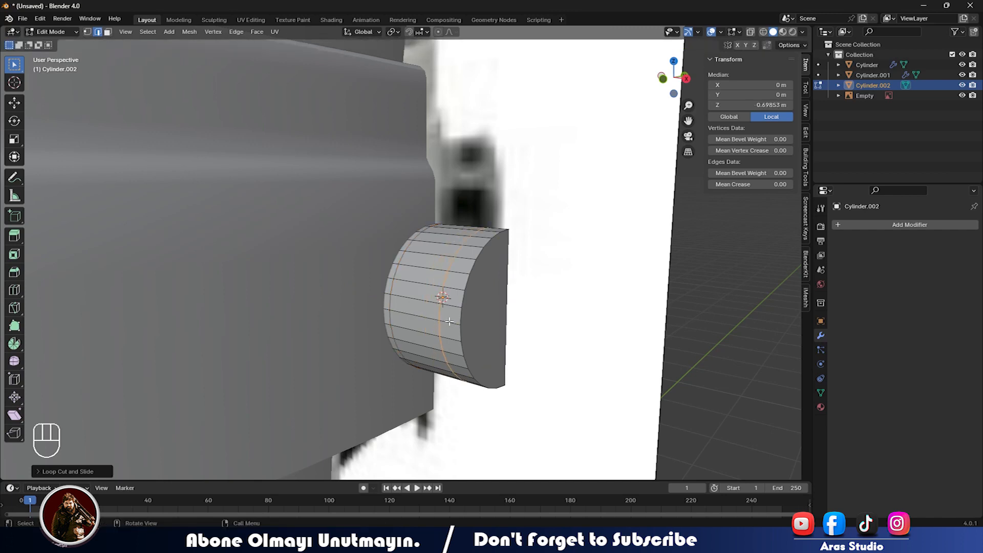
Switch to face select and pick three stacked faces on the cylinder side.
click(412, 328)
key(3)
click(414, 340)
shift+click(415, 325)
shift+click(415, 311)
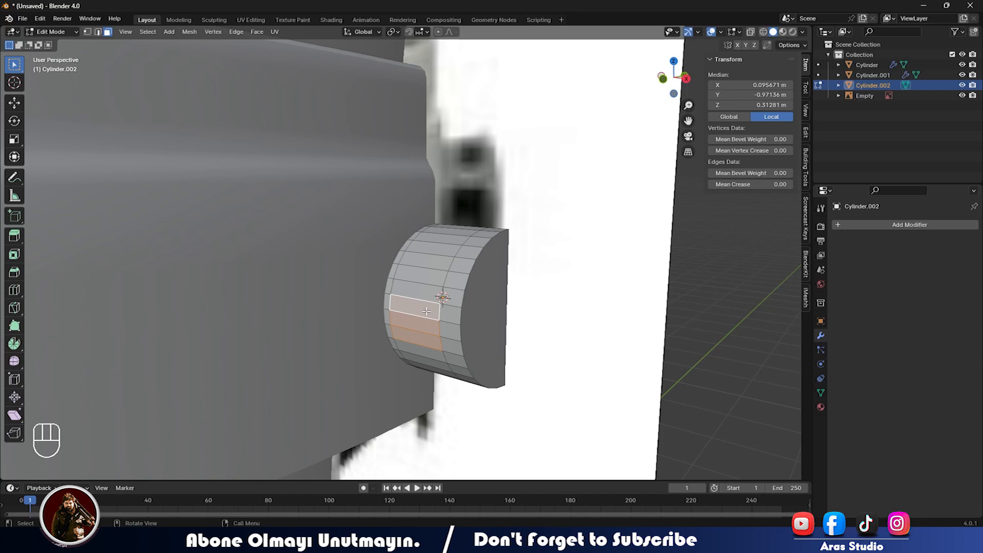
Add the upper faces of the side mount to the selection.
key(Tab)
key(Tab)
scroll(426, 311, up, 8)
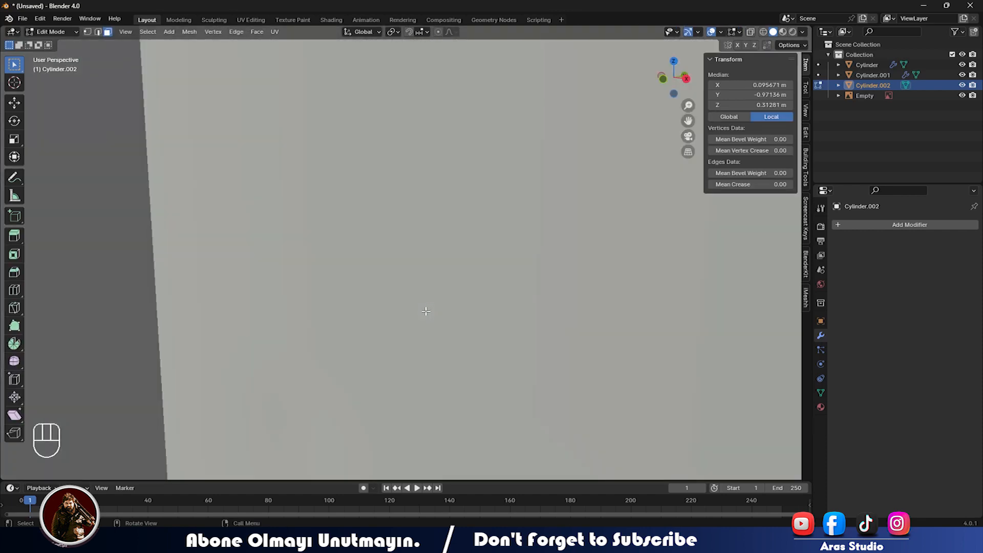
scroll(426, 312, down, 5)
shift+middle_drag(468, 281, 291, 404)
shift+middle_drag(364, 329, 444, 186)
shift+click(332, 232)
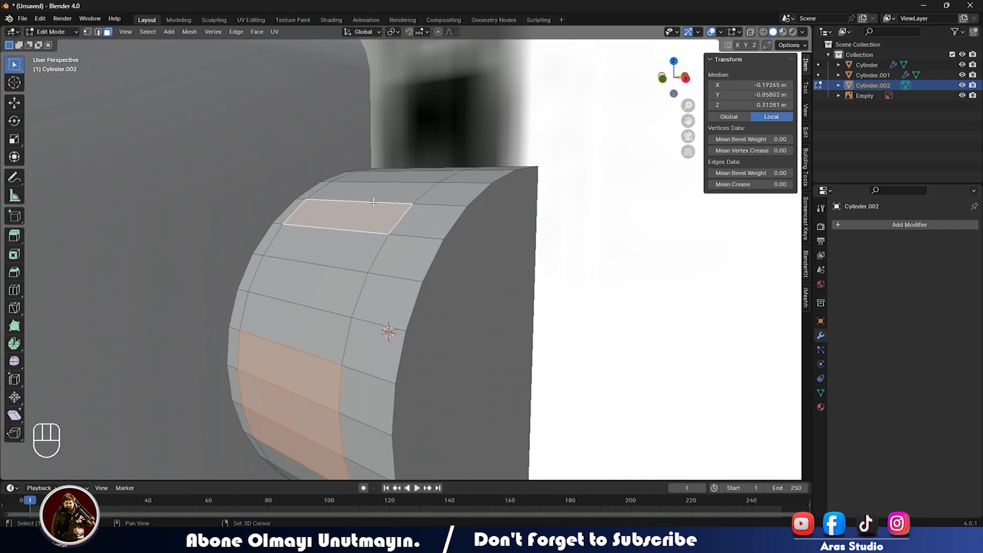
scroll(358, 233, up, 6)
scroll(304, 305, down, 6)
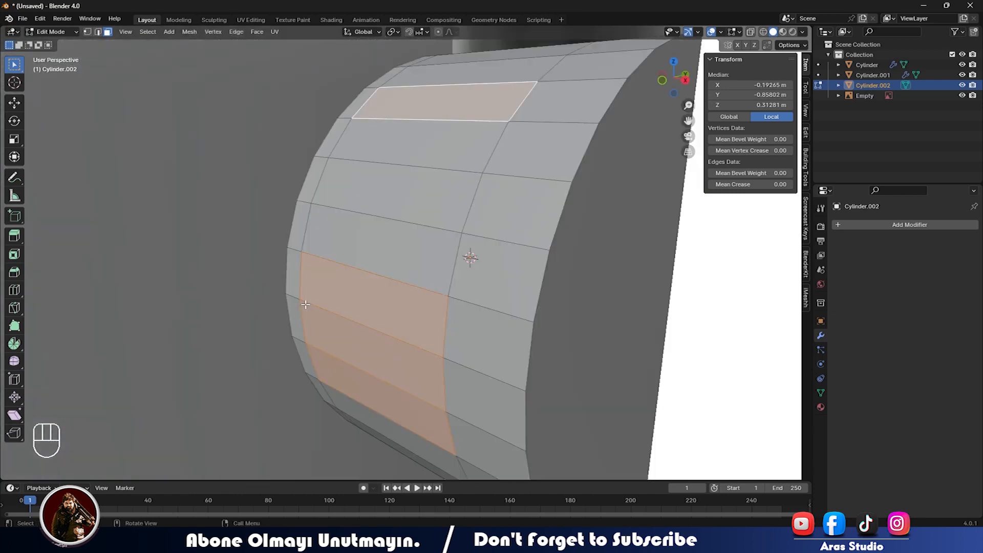
scroll(394, 262, down, 6)
shift+middle_drag(459, 246, 385, 310)
shift+click(410, 246)
shift+click(416, 235)
Add side faces and a column of lower faces on the near side.
shift+click(490, 263)
shift+click(500, 279)
shift+click(515, 293)
middle_drag(524, 308, 495, 269)
shift+click(503, 316)
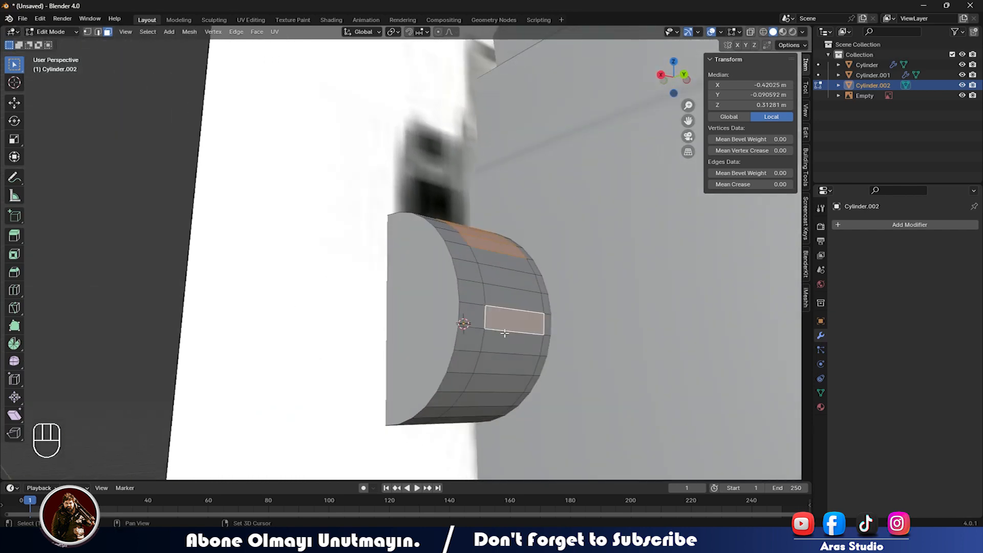
shift+click(505, 338)
shift+click(503, 363)
Add far-side faces and one near the bottom to complete the selection.
middle_drag(503, 364, 529, 327)
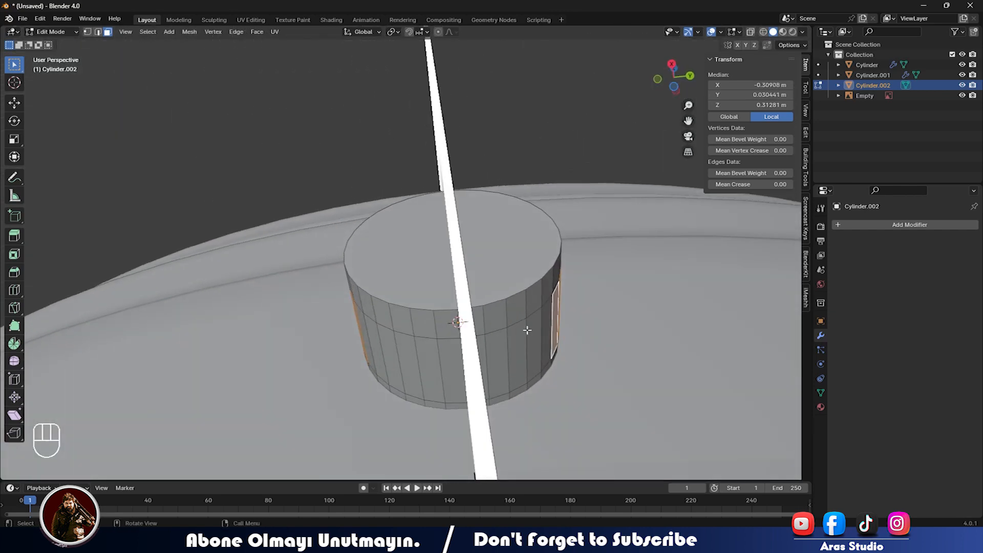
shift+click(504, 355)
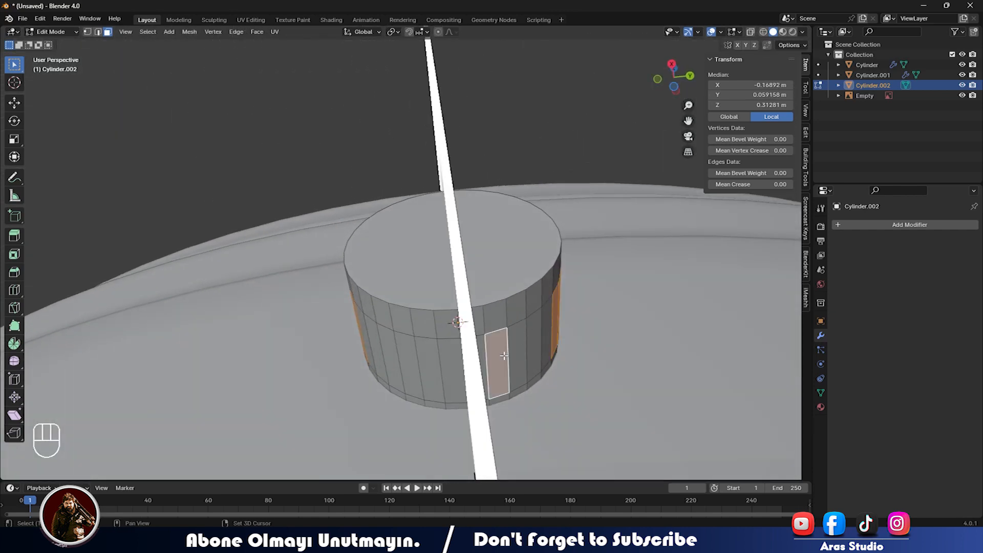
shift+click(468, 361)
shift+click(431, 362)
middle_drag(449, 366, 416, 409)
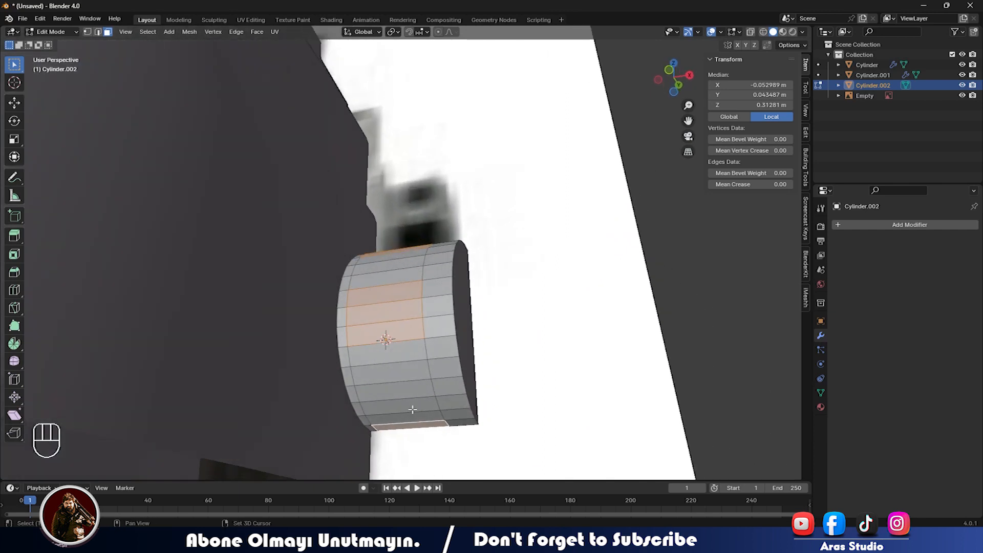
shift+click(408, 415)
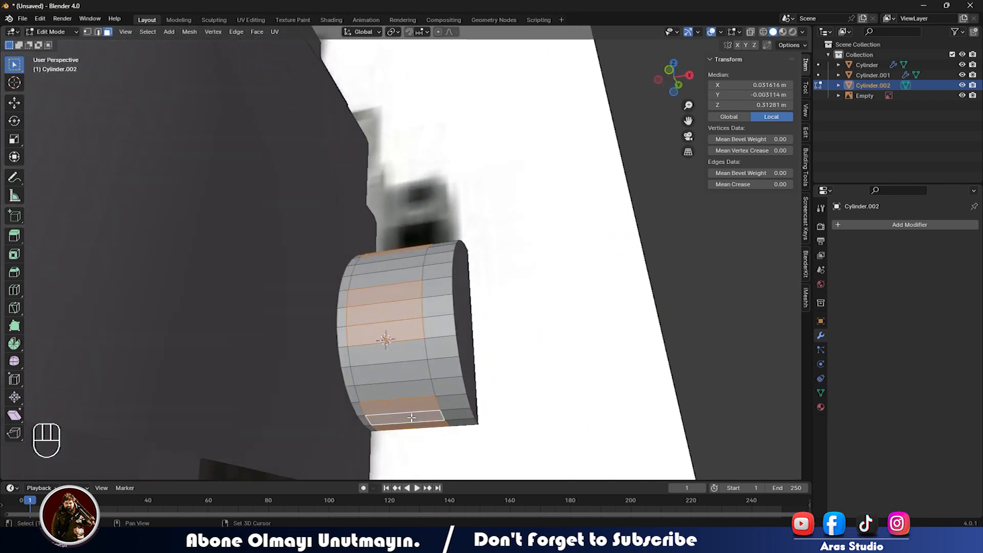
middle_drag(408, 408, 504, 379)
Extrude the side mount's selected faces individually in place and scale them.
key(alt+e)
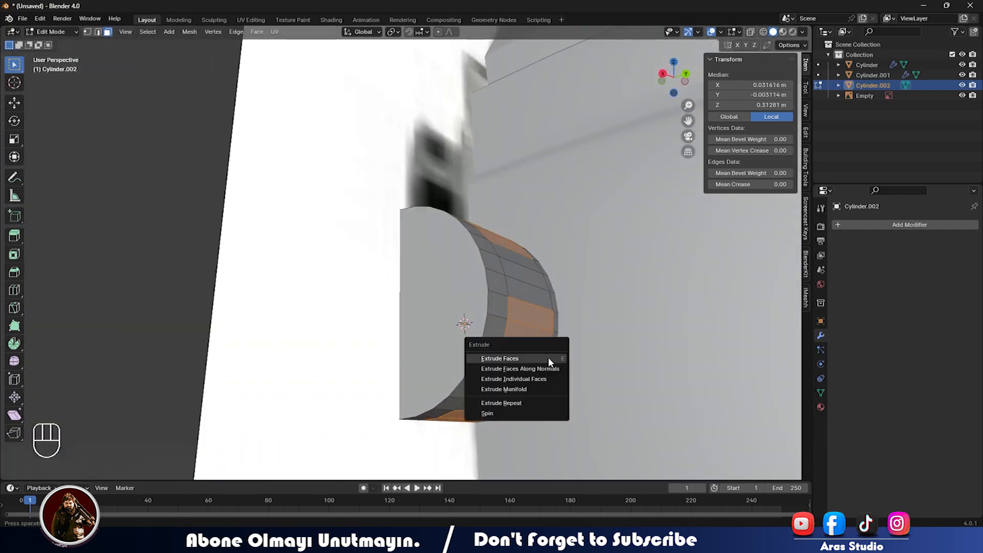
click(542, 381)
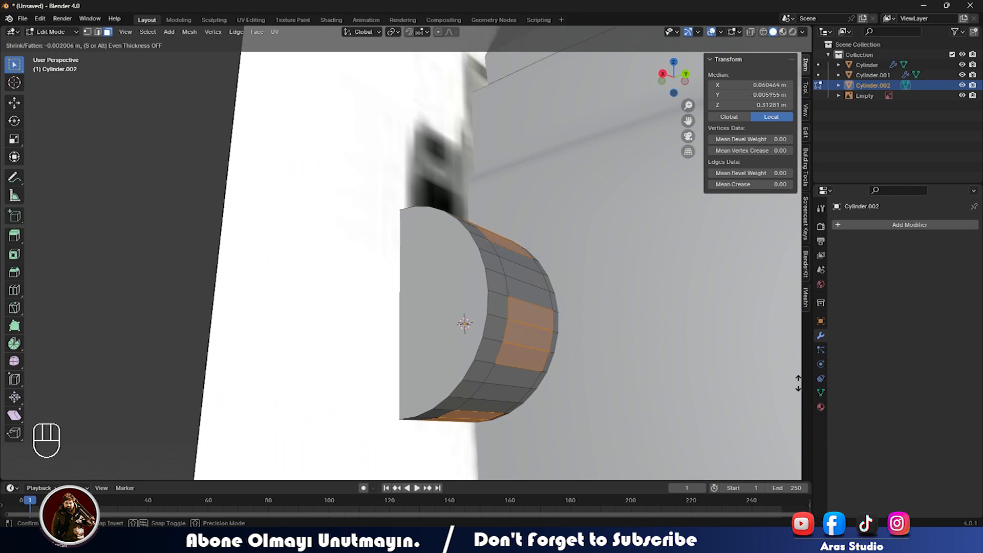
click(634, 379)
key(s)
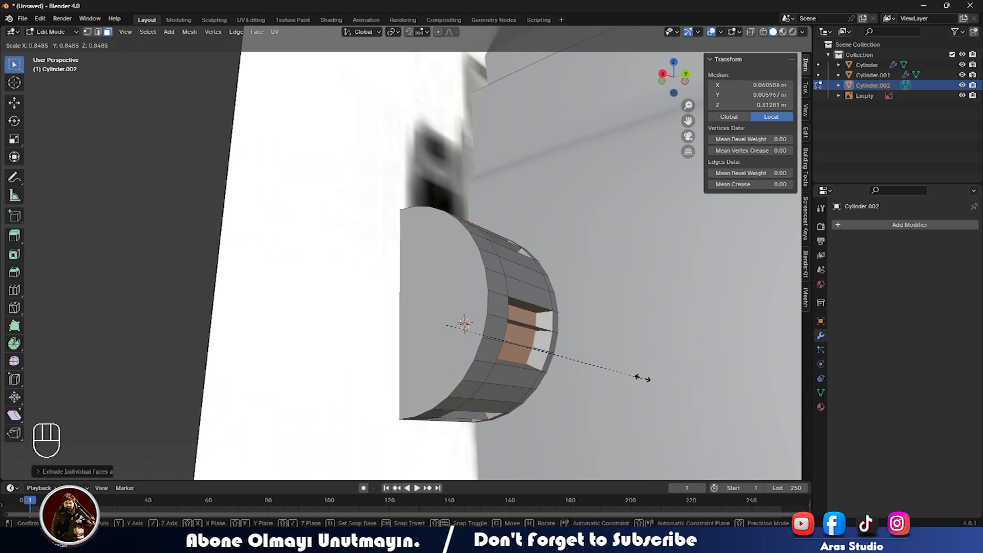
click(653, 376)
middle_drag(652, 376, 526, 382)
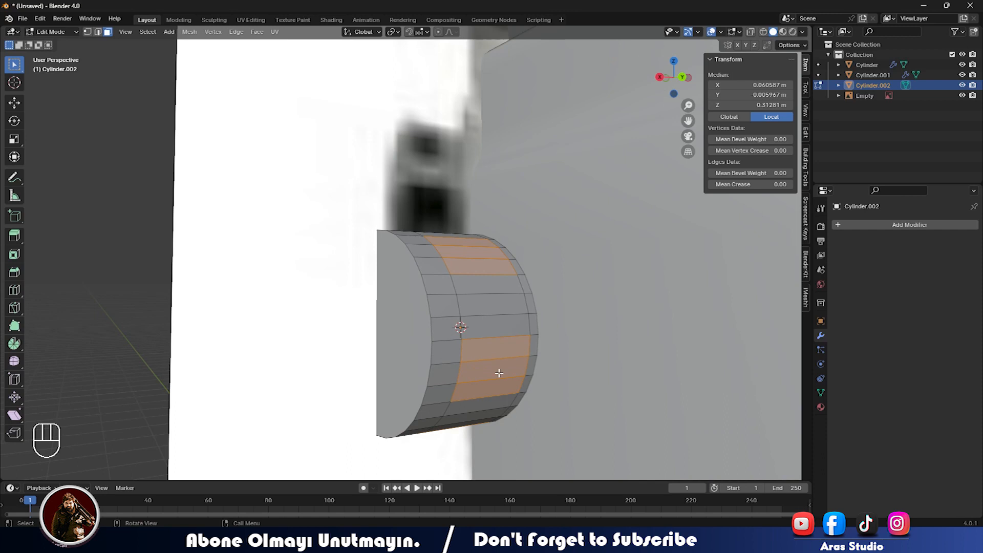
Try an inward inset with Extrude Faces Along Normals and scaling, then undo it.
key(alt+e)
right_click(499, 284)
click(532, 332)
right_click(542, 304)
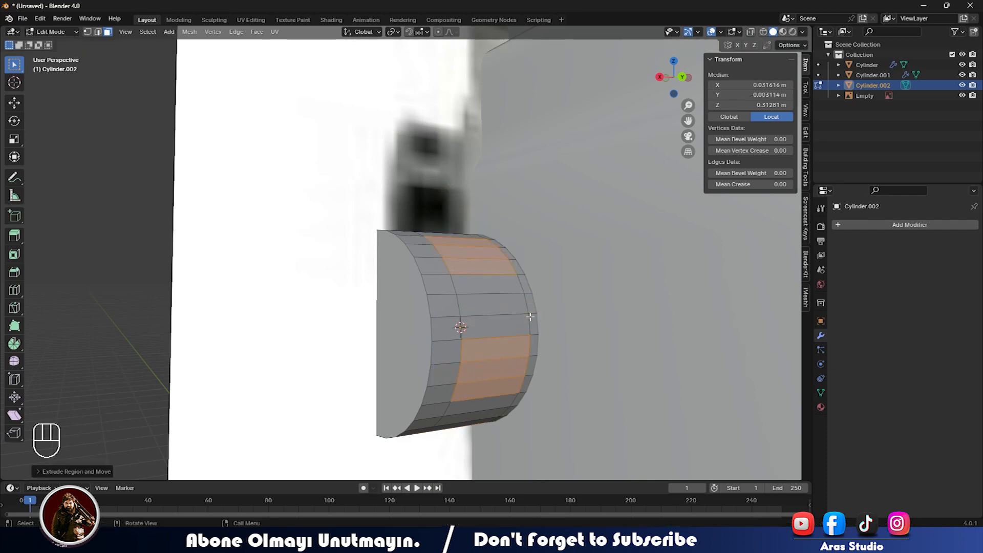
key(s)
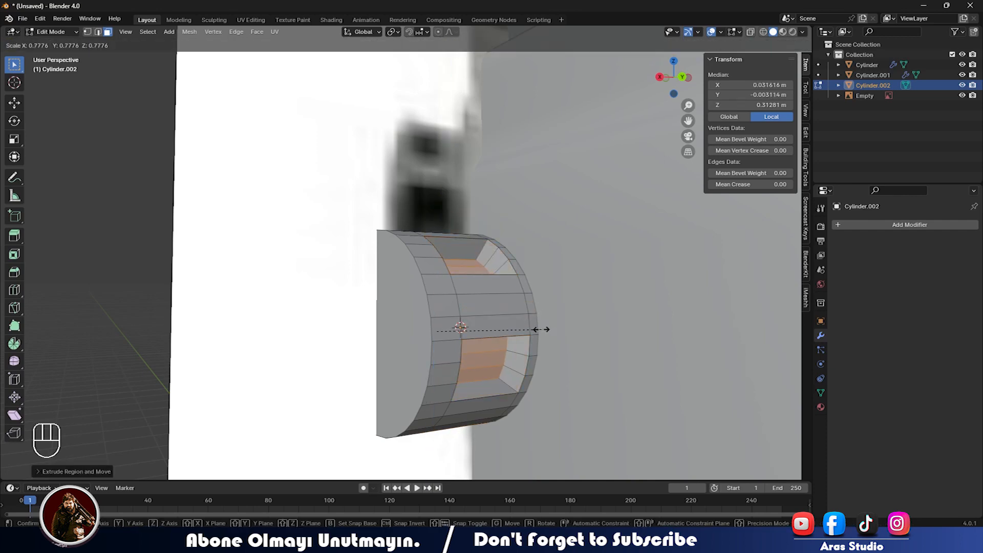
click(538, 329)
middle_drag(537, 329, 306, 349)
key(Tab)
middle_drag(462, 372, 522, 280)
key(ctrl+z)
key(ctrl+z)
key(ctrl+z)
key(ctrl+z)
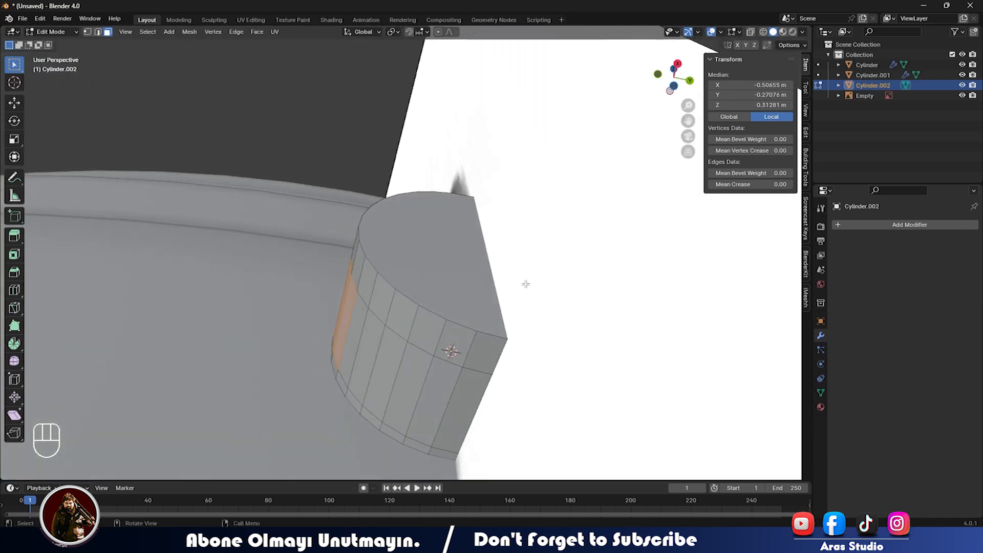
Select the faces around the side mount's curved side, dropping one wrongly picked face.
shift+click(410, 381)
shift+click(431, 393)
shift+click(472, 407)
middle_drag(473, 407, 378, 434)
middle_drag(532, 374, 507, 369)
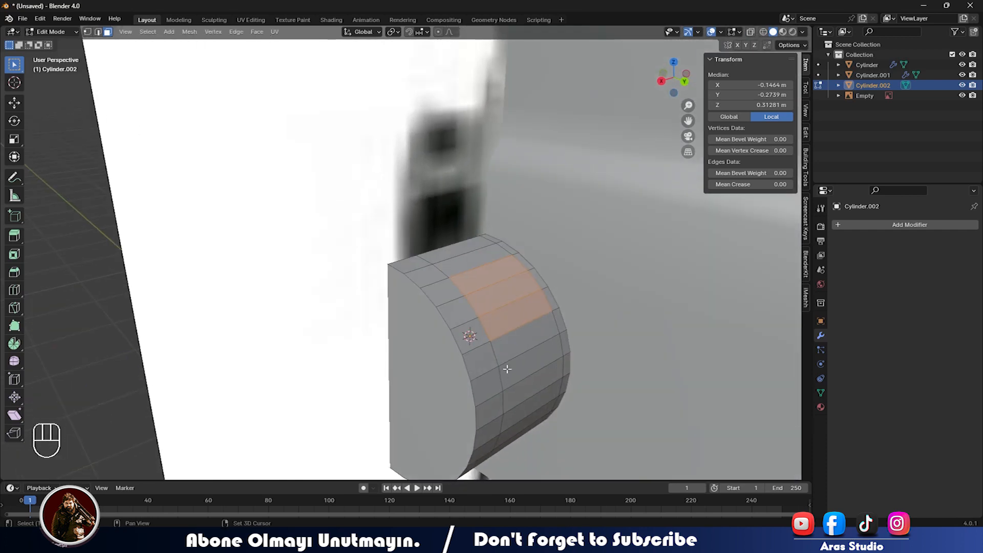
shift+click(492, 276)
middle_drag(497, 302, 514, 281)
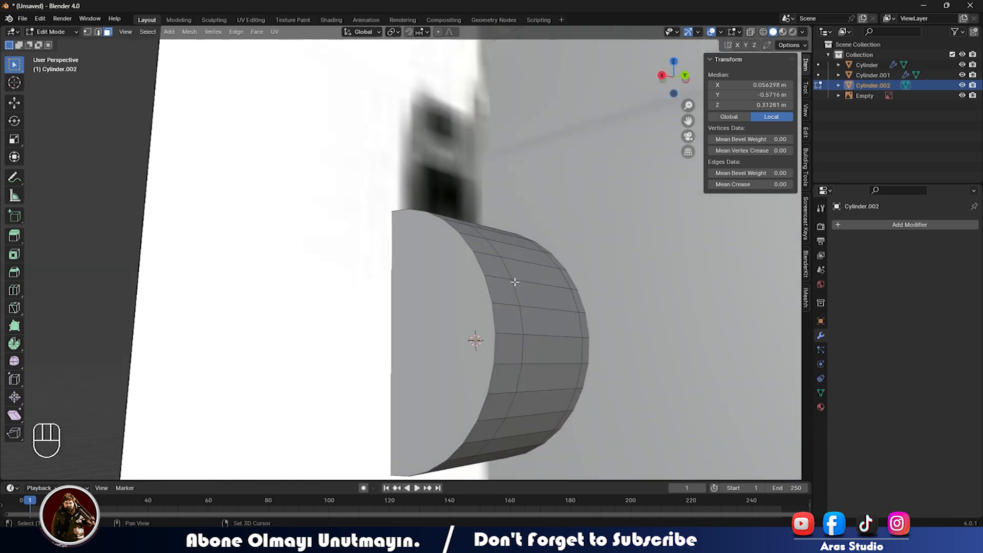
shift+middle_drag(527, 335, 521, 286)
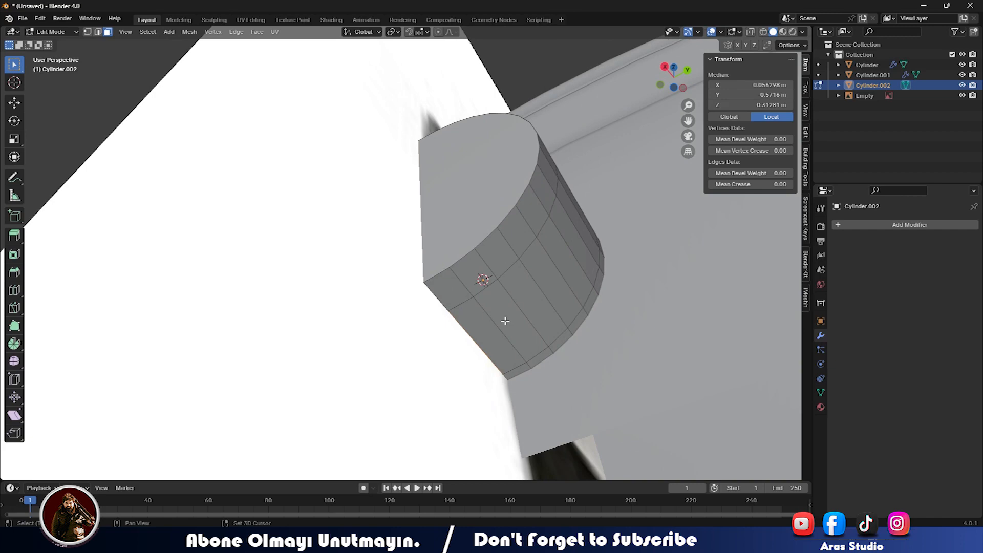
shift+click(505, 323)
middle_drag(506, 323, 487, 332)
shift+click(527, 320)
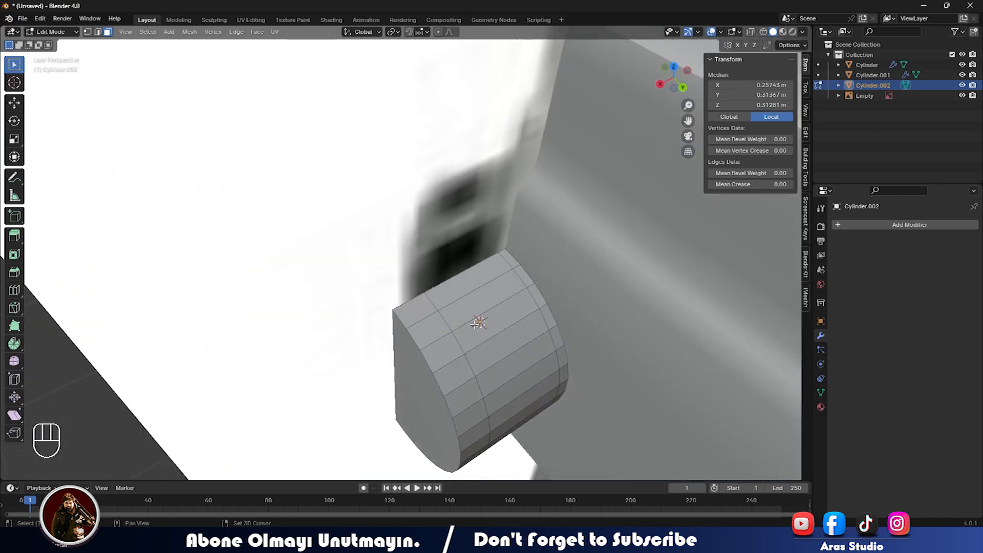
shift+click(461, 300)
shift+click(476, 327)
shift+click(491, 352)
middle_drag(514, 388, 616, 373)
Extrude the selected faces flush and scale them inward to form recessed panels.
key(e)
right_click(621, 370)
key(s)
click(583, 369)
middle_drag(575, 368, 317, 333)
scroll(360, 333, down, 4)
Return to Object Mode and apply Cylinder.002's scale so it reads 1.000.
key(Tab)
key(ctrl+a)
click(276, 331)
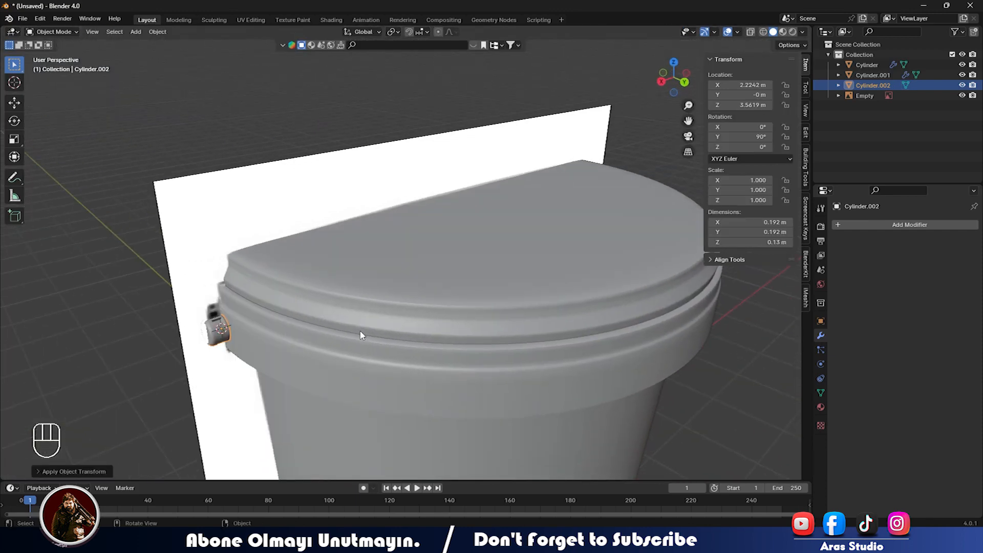
Add a Mirror modifier to Cylinder.002 with the Cylinder bucket as mirror object.
key(ctrl+1)
key(ctrl+z)
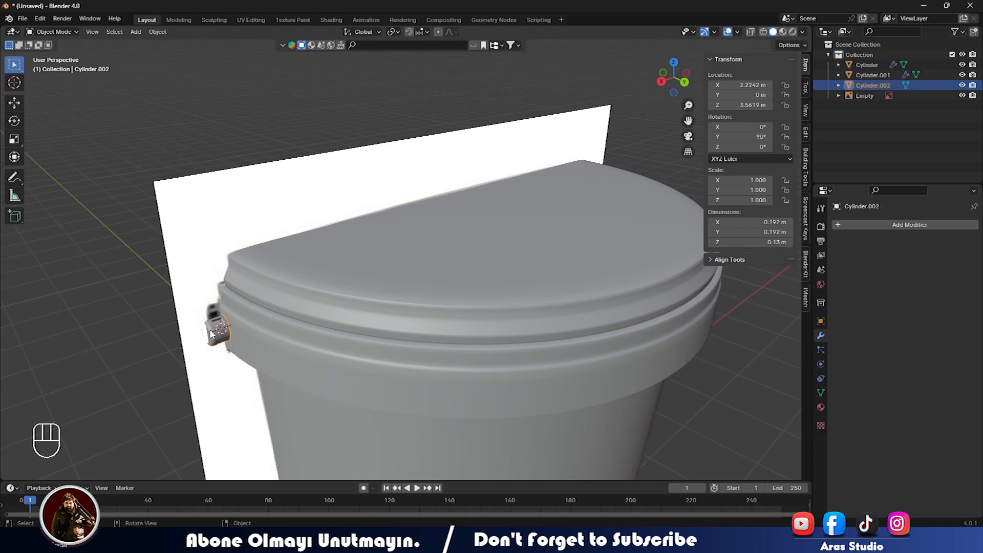
click(896, 224)
mouse_move(887, 225)
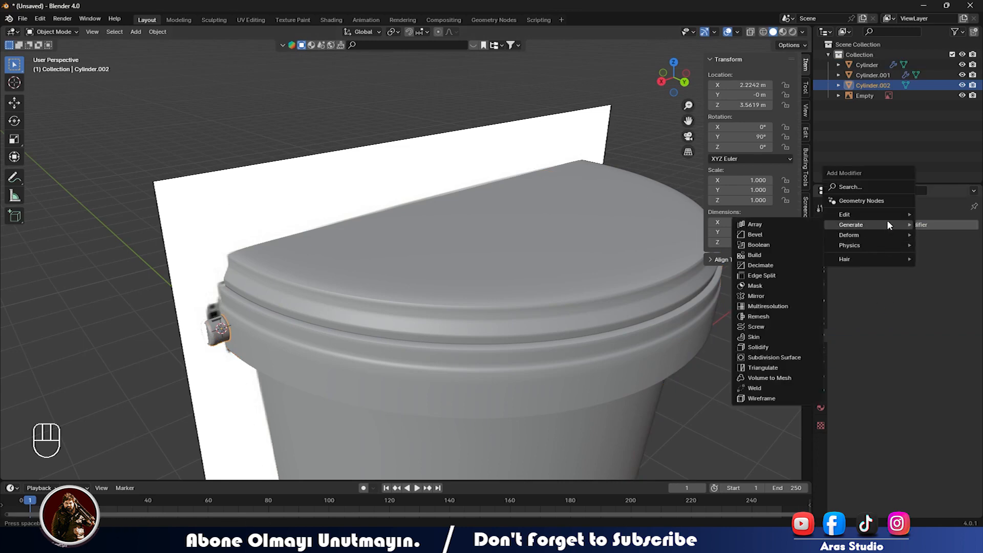
click(763, 295)
click(958, 295)
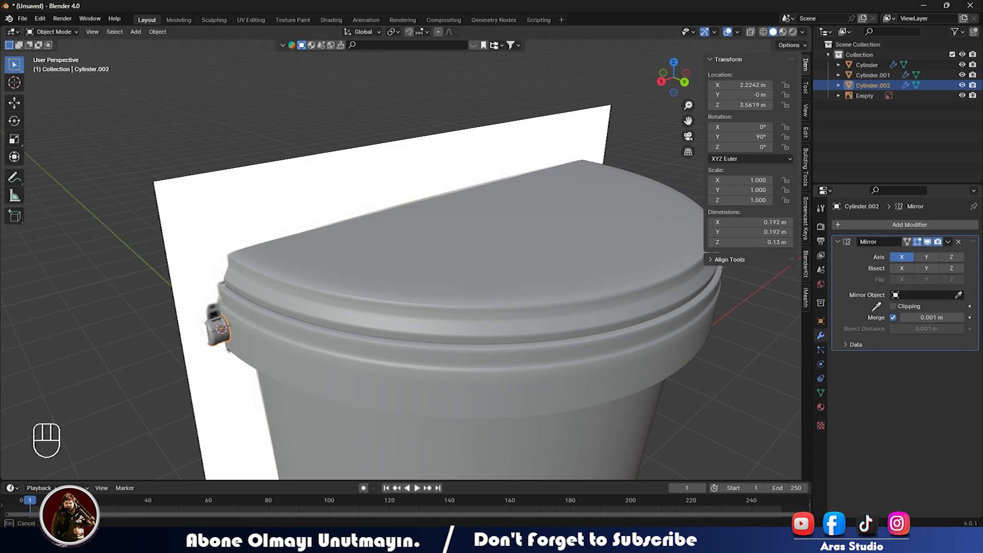
click(445, 419)
middle_drag(625, 336, 388, 360)
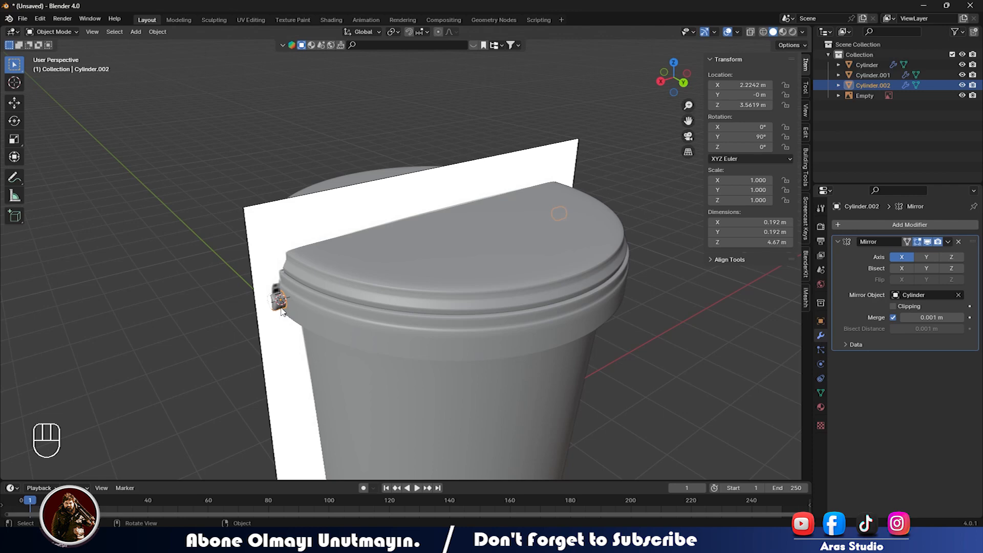
scroll(305, 300, up, 4)
mouse_move(299, 323)
middle_down()
mouse_move(343, 323)
mouse_move(305, 308)
middle_up()
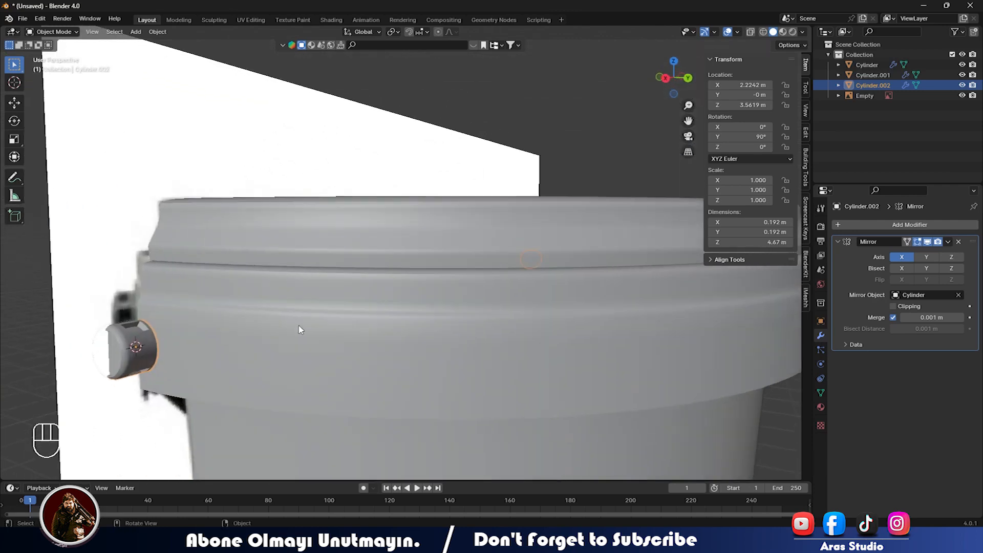
scroll(247, 383, down, 2)
middle_drag(248, 383, 262, 343)
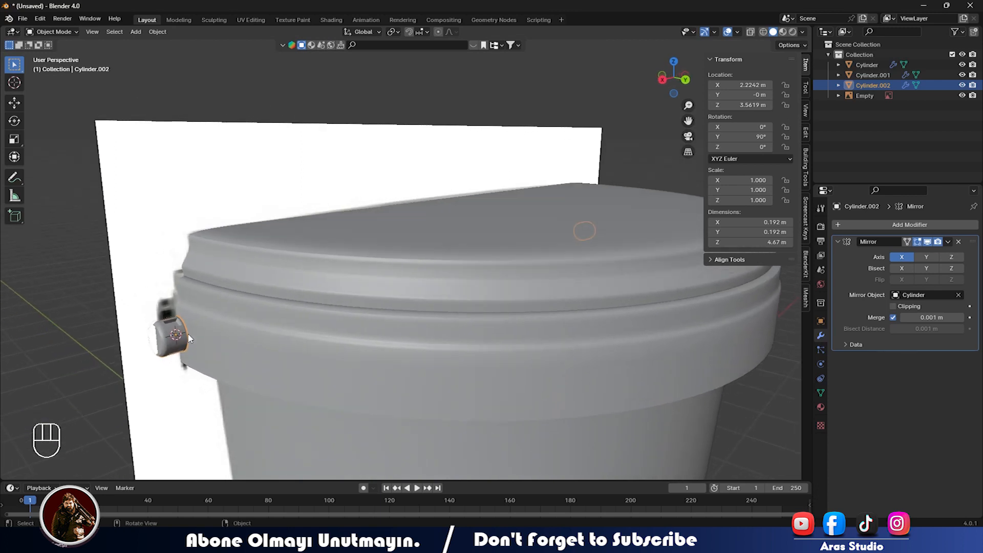
Snap the 3D cursor to the world origin.
key(shift+s)
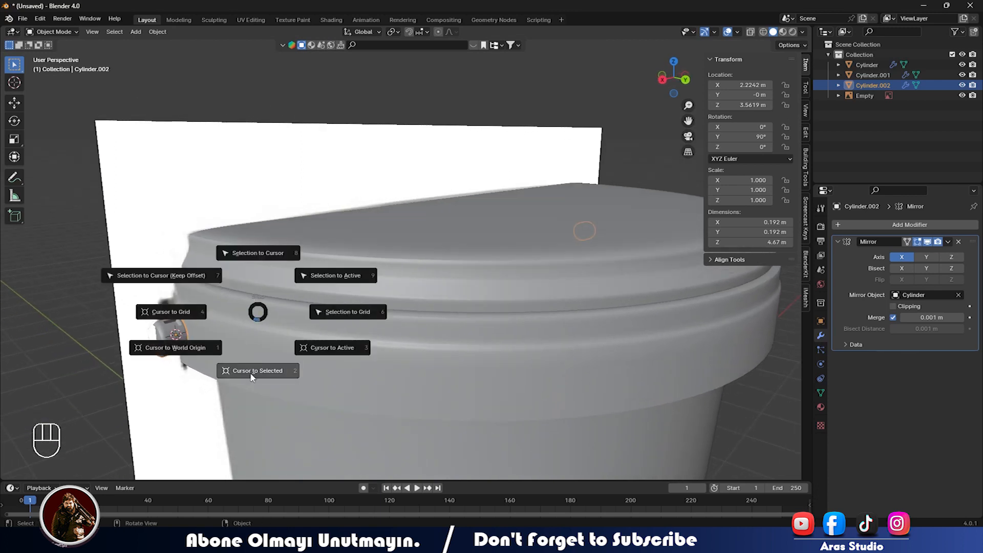
click(224, 347)
scroll(378, 316, down, 5)
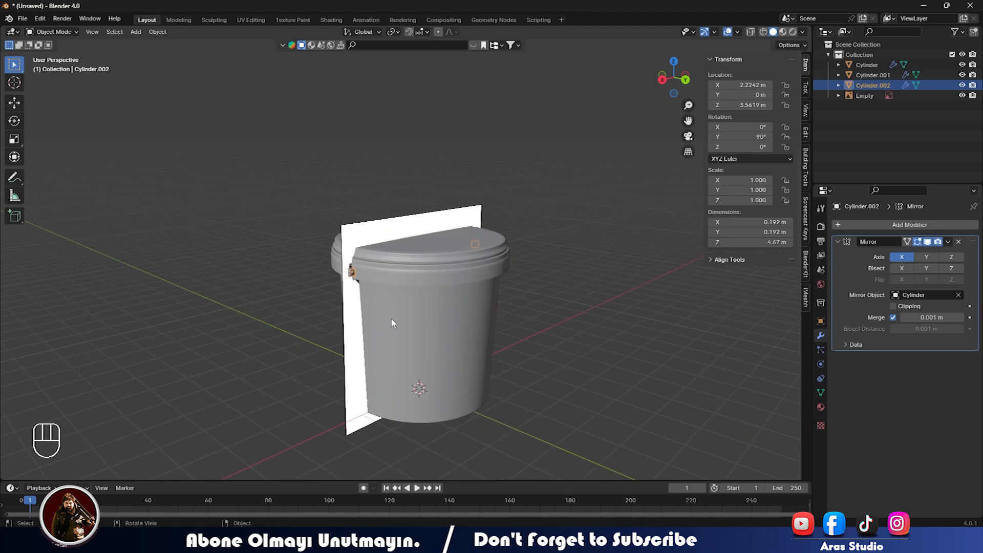
Add a Bezier circle and scale it up to about twice its size.
key(shift+a)
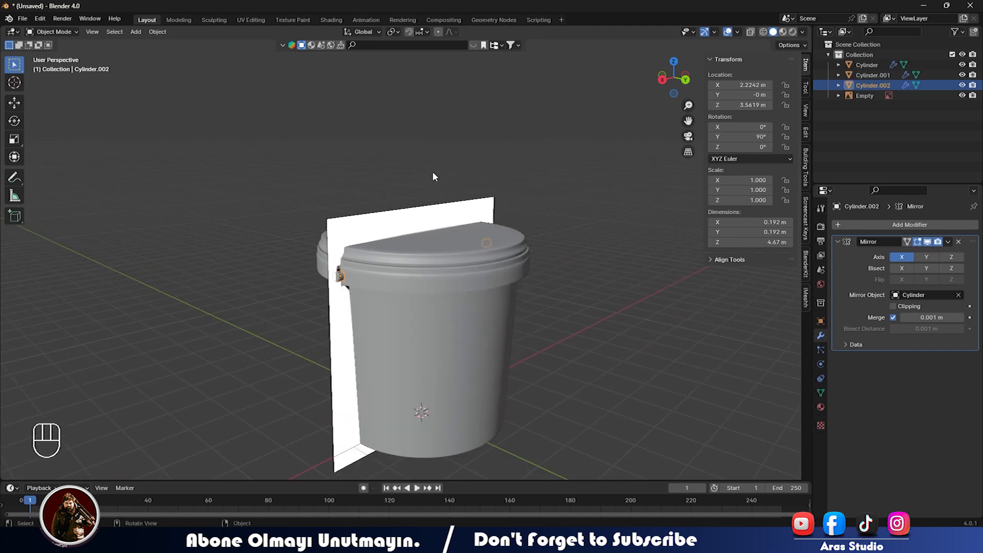
key(shift+a)
mouse_move(395, 337)
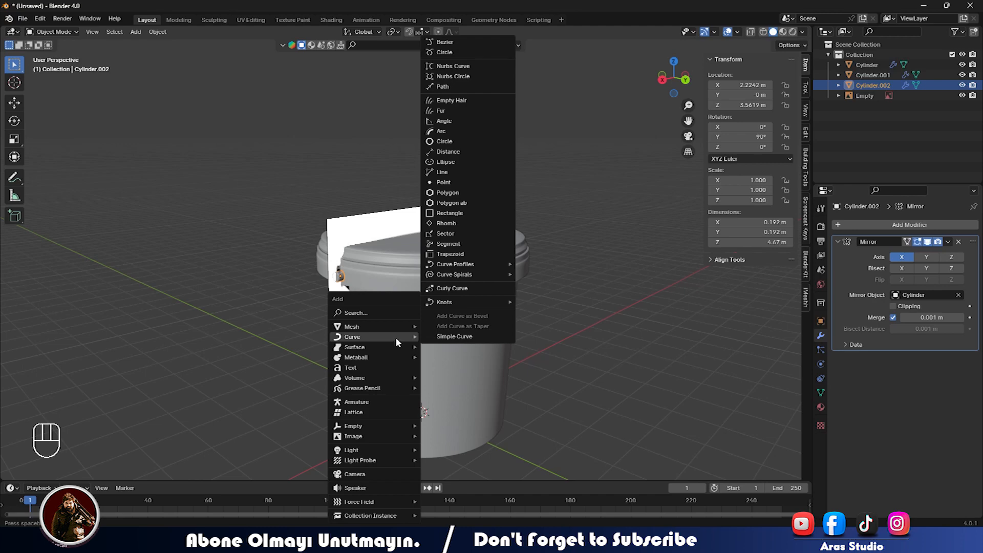
click(444, 51)
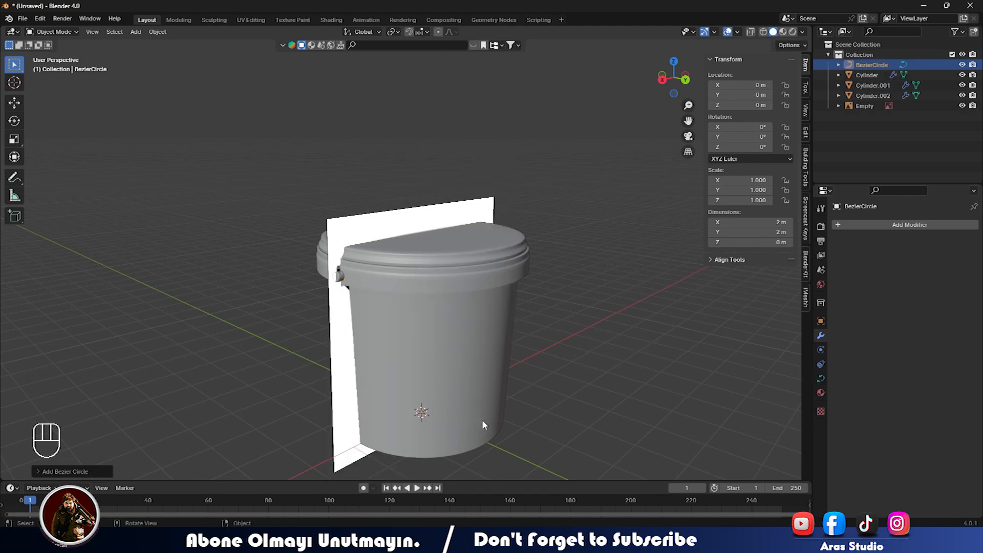
key(s)
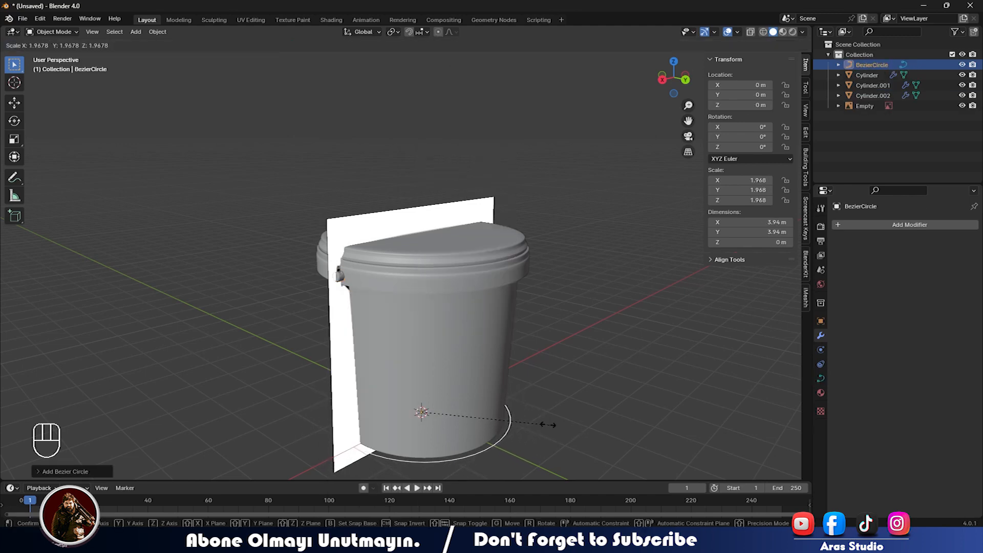
click(548, 425)
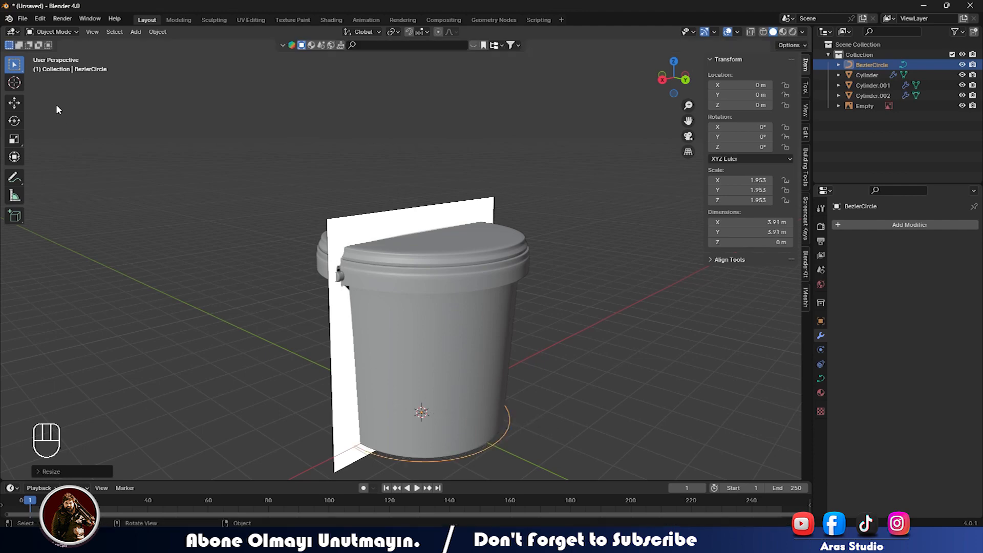
Raise the circle to just under the lid and shrink it slightly to fit the rim.
click(15, 102)
drag(428, 377, 395, 220)
key(s)
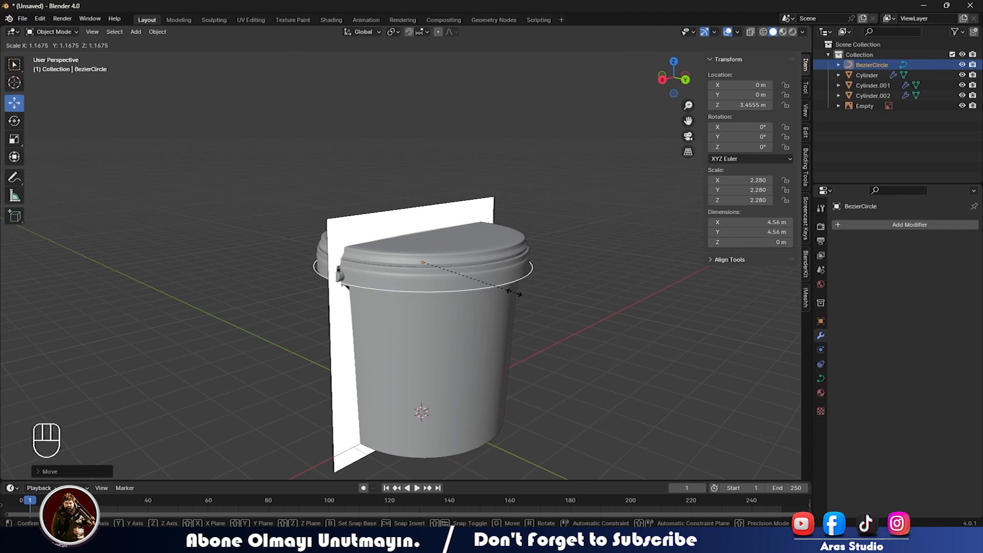
click(513, 296)
drag(415, 225, 421, 220)
scroll(427, 219, up, 2)
scroll(427, 220, up, 5)
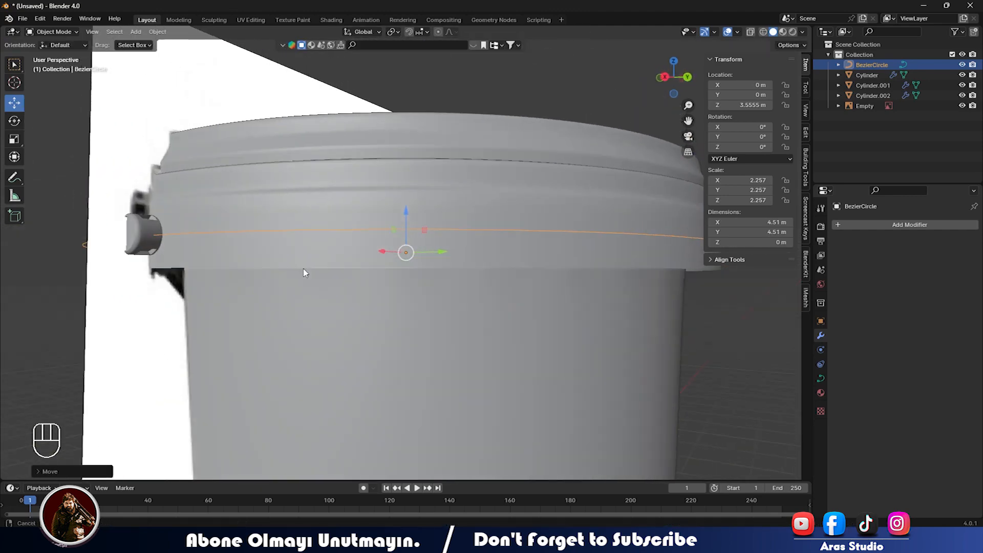
middle_drag(303, 272, 250, 282)
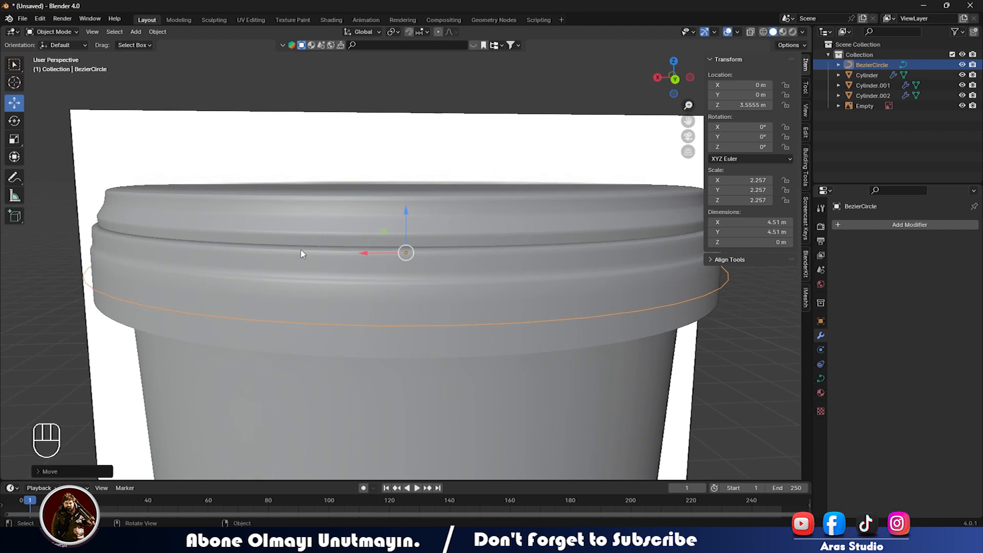
Enlarge the circle slightly and set its preview resolution to 33.
key(s)
right_click(402, 251)
key(s)
click(647, 317)
click(820, 378)
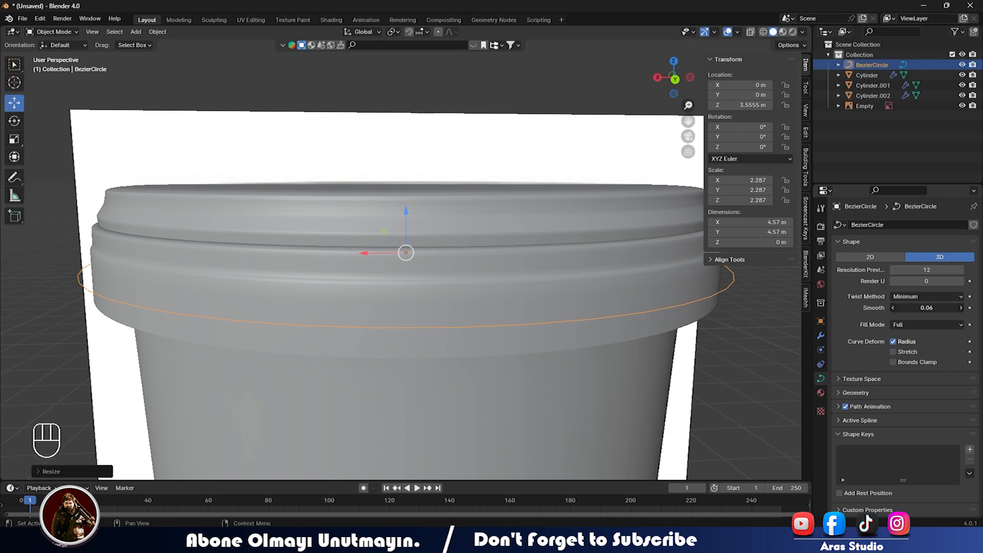
mouse_move(922, 270)
mouse_down()
mouse_move(944, 271)
mouse_move(926, 269)
mouse_up()
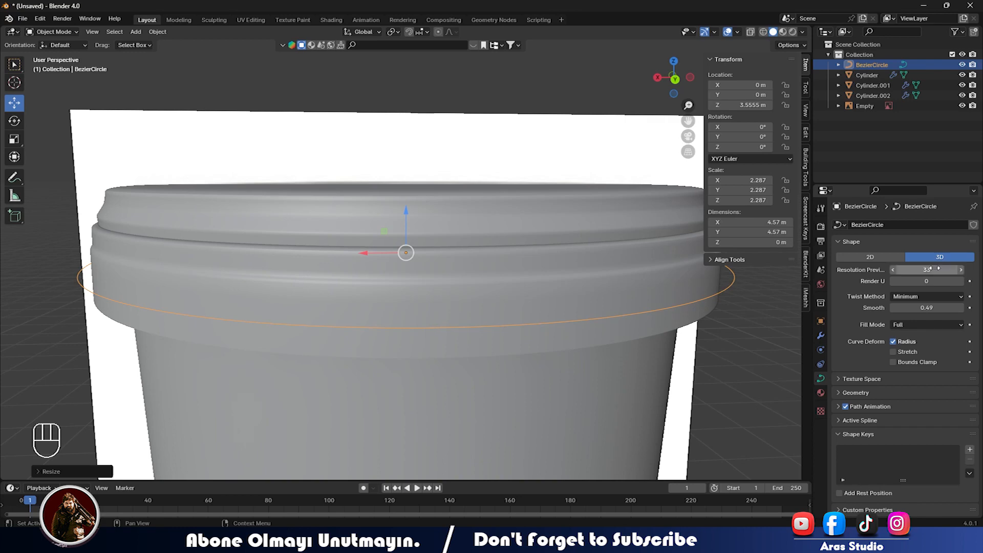
Adjust the Bezier circle's left control point in Edit Mode.
scroll(237, 317, down, 4)
middle_drag(237, 318, 266, 260)
key(Tab)
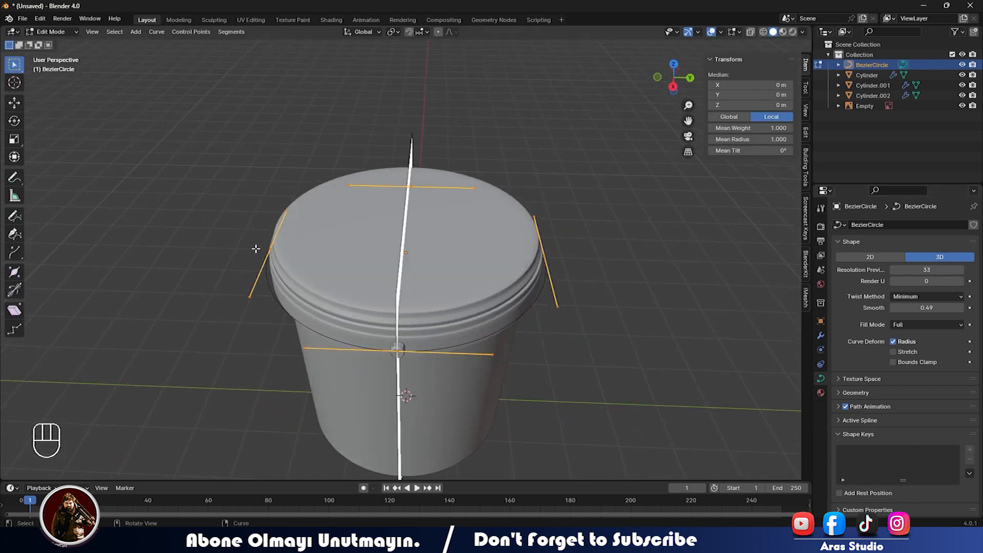
drag(249, 239, 276, 256)
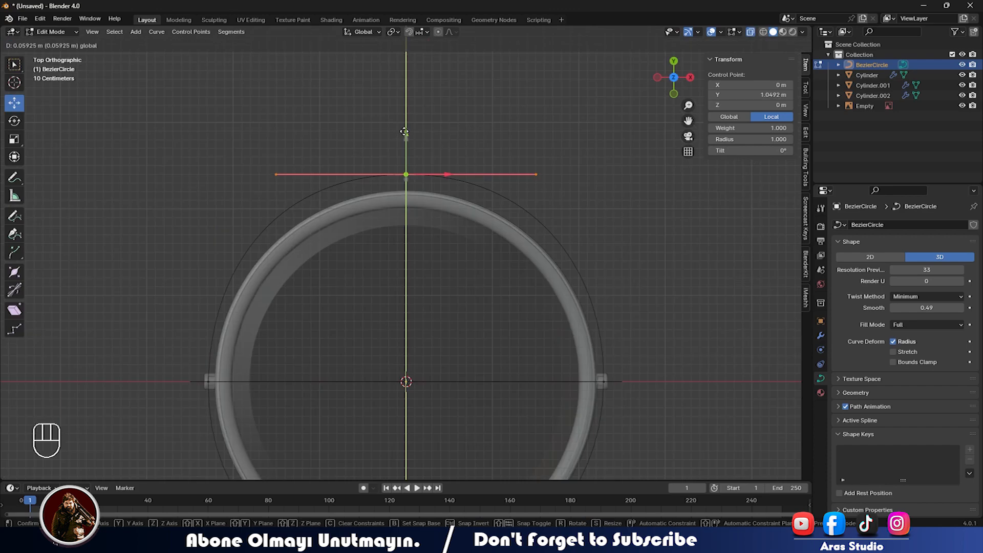
drag(404, 132, 404, 134)
middle_drag(733, 385, 473, 419)
key(Tab)
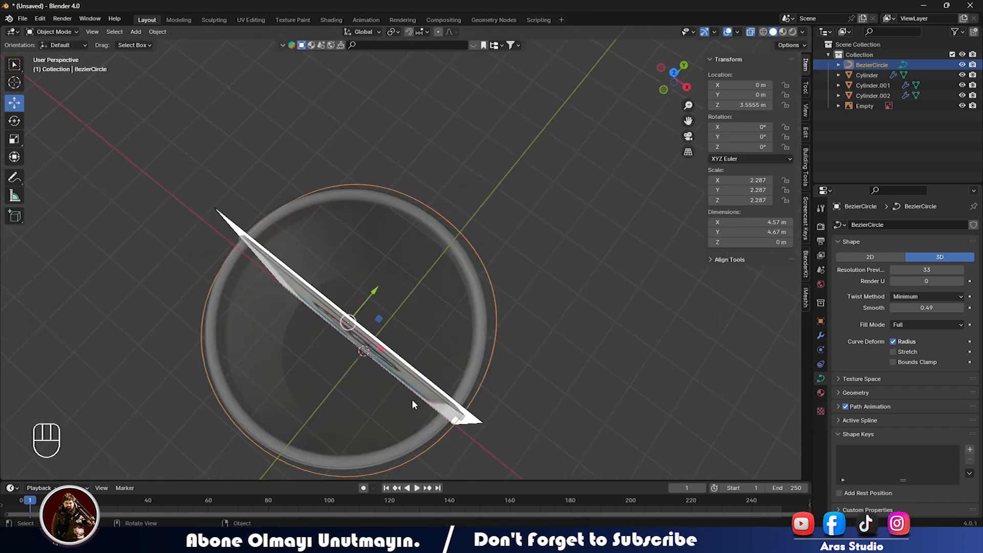
Convert the BezierCircle to a mesh and enter Edit Mode on it.
click(157, 31)
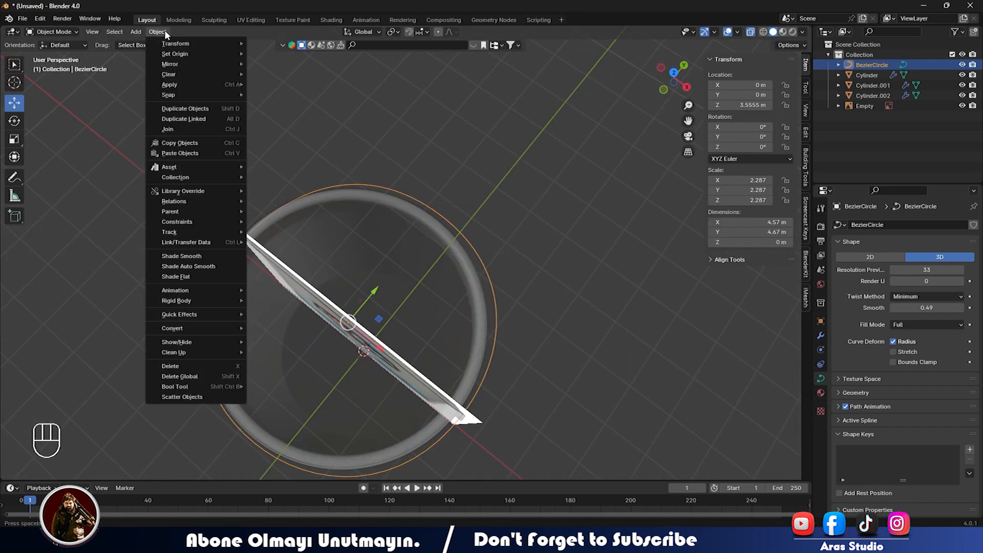
mouse_move(178, 303)
mouse_move(184, 329)
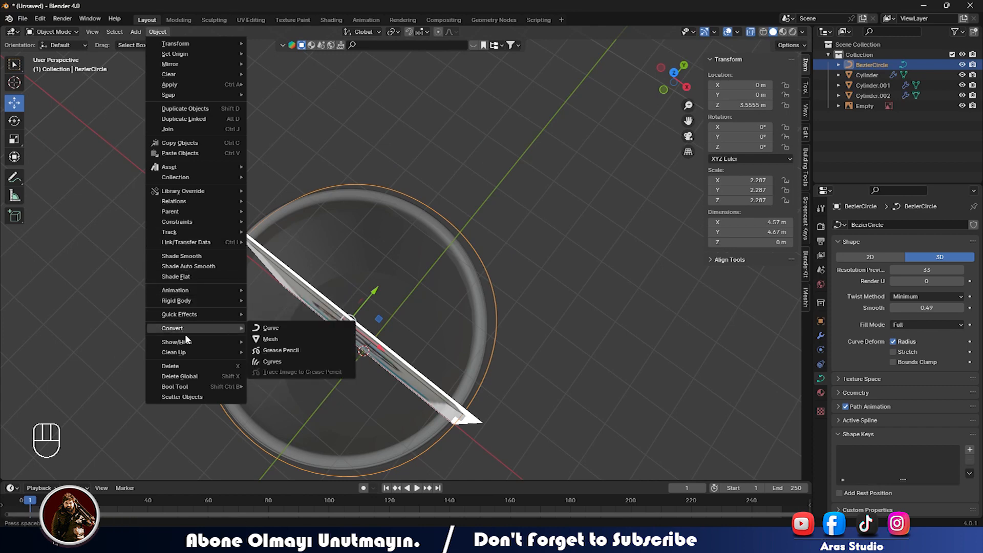
click(268, 338)
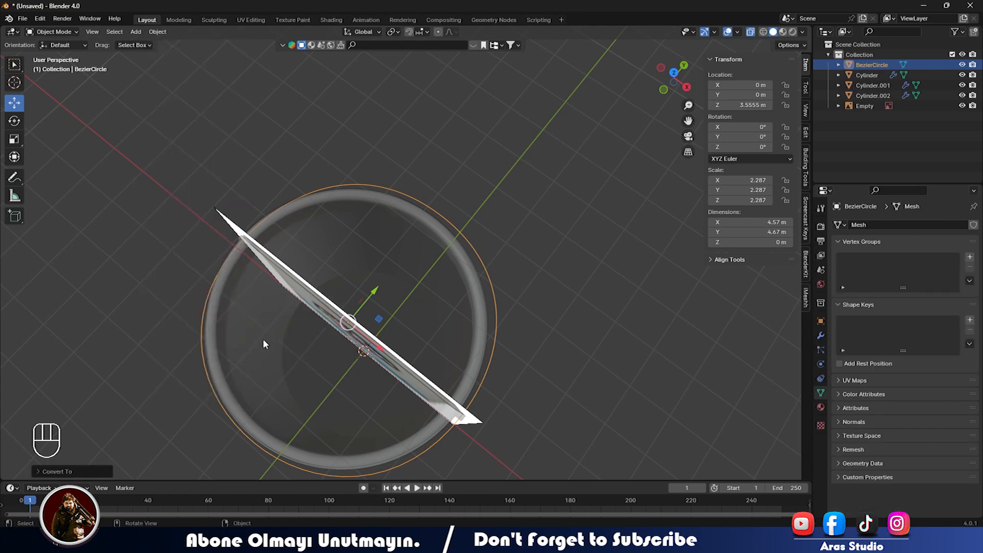
middle_drag(262, 338, 318, 339)
key(Tab)
From top view, box-select and delete the ring's lower half of vertices.
key(KP_7)
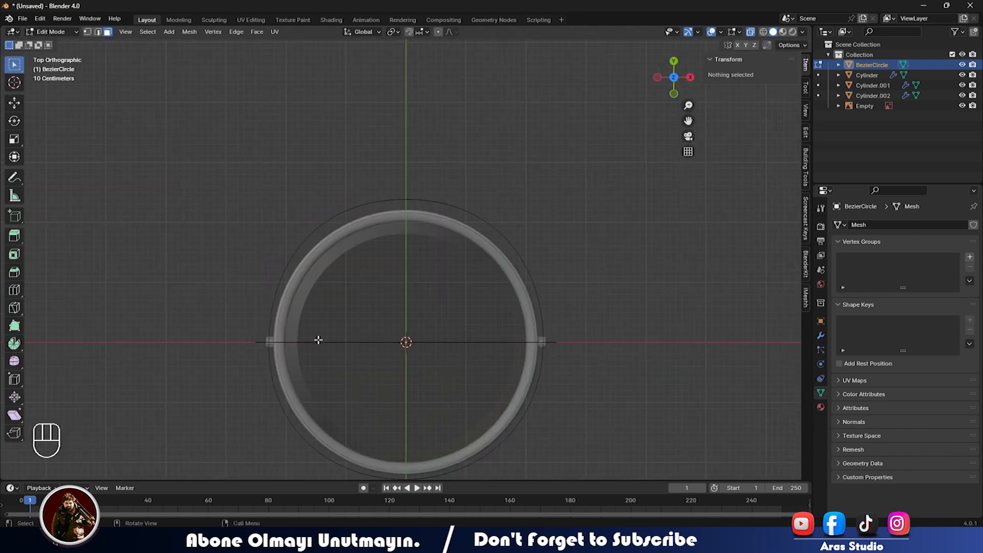
scroll(318, 340, up, 2)
key(1)
scroll(325, 338, down, 2)
drag(210, 338, 594, 490)
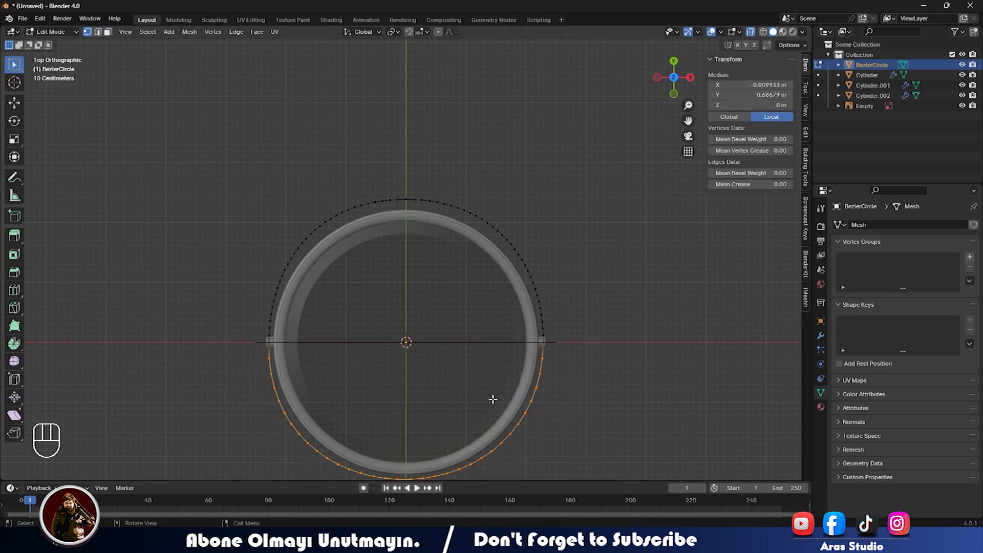
key(x)
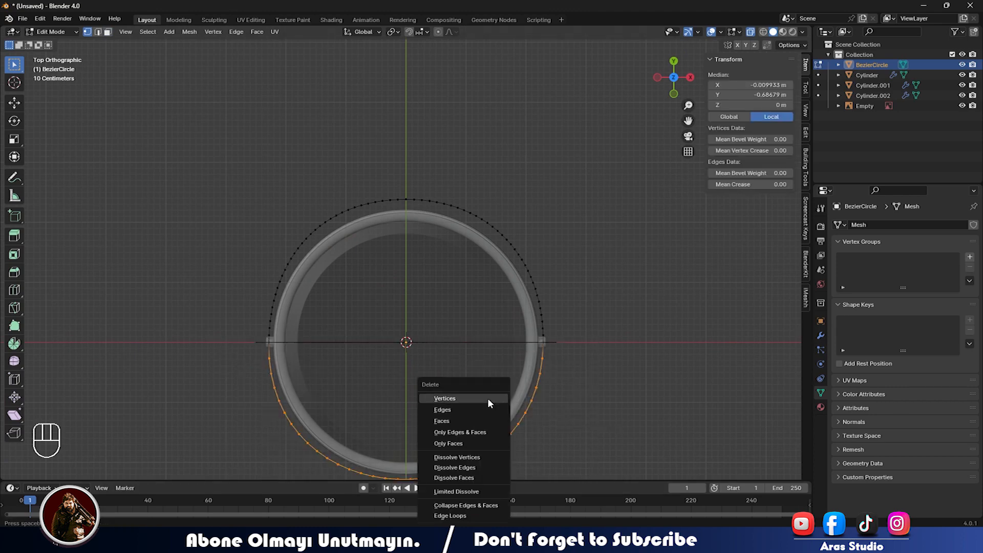
click(487, 398)
scroll(522, 390, up, 3)
Convert the half-ring mesh back into a curve in Object Mode.
key(Tab)
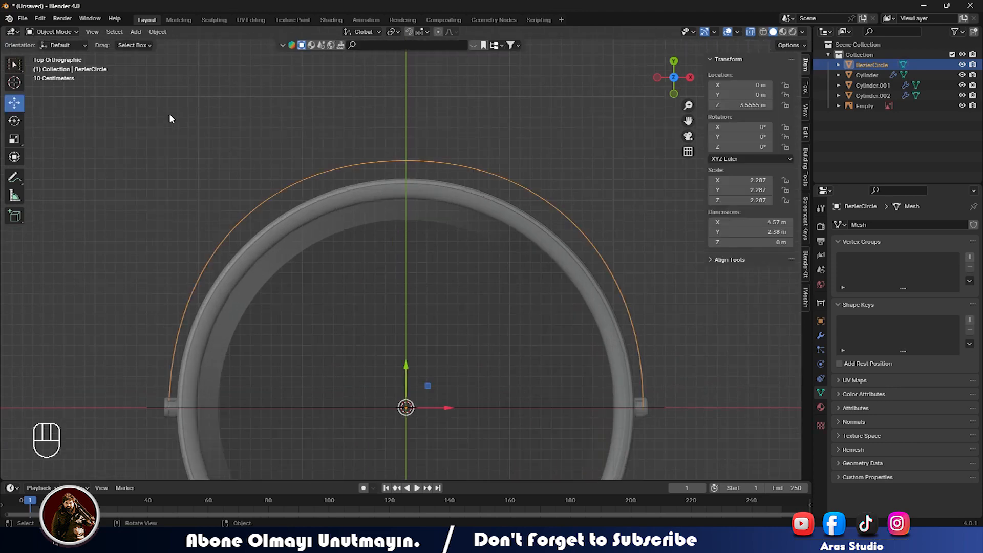
click(158, 32)
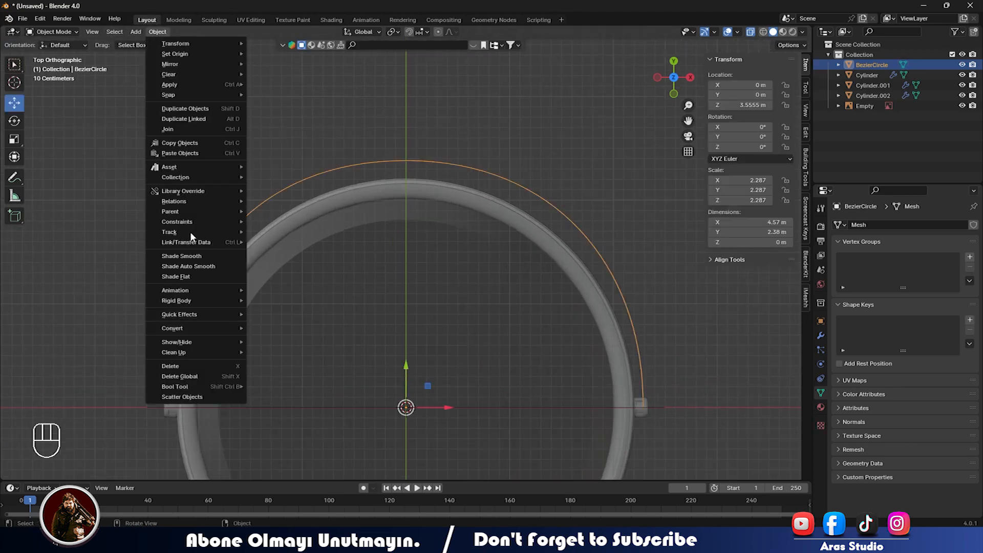
mouse_move(221, 328)
click(271, 328)
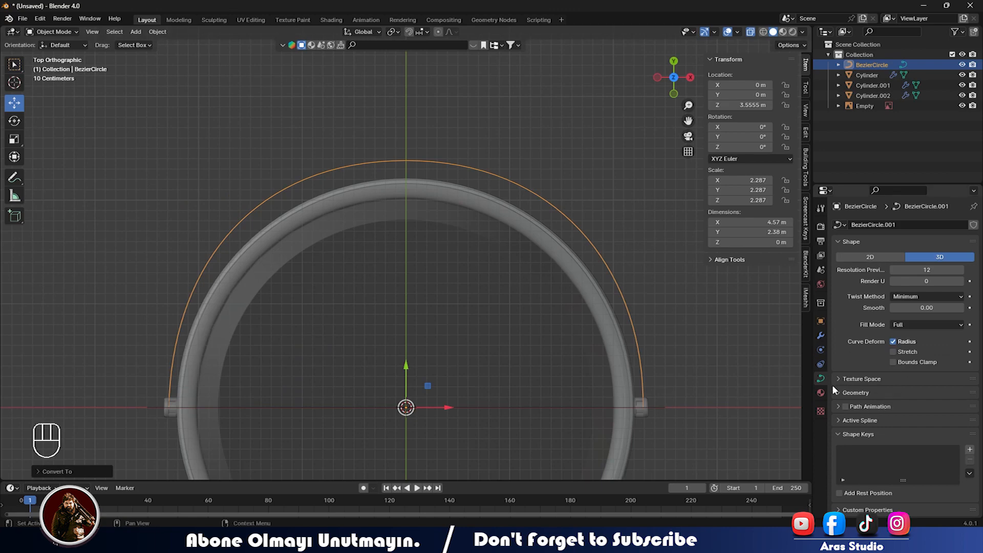
middle_drag(660, 357, 536, 281)
Restore solid display for the bucket and show the arc's curve geometry settings.
key(alt+z)
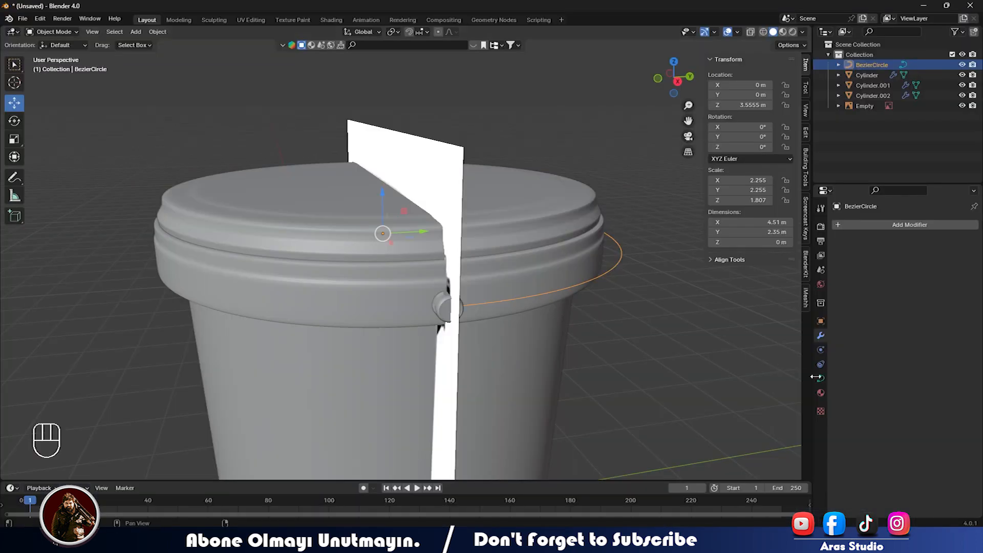
click(821, 379)
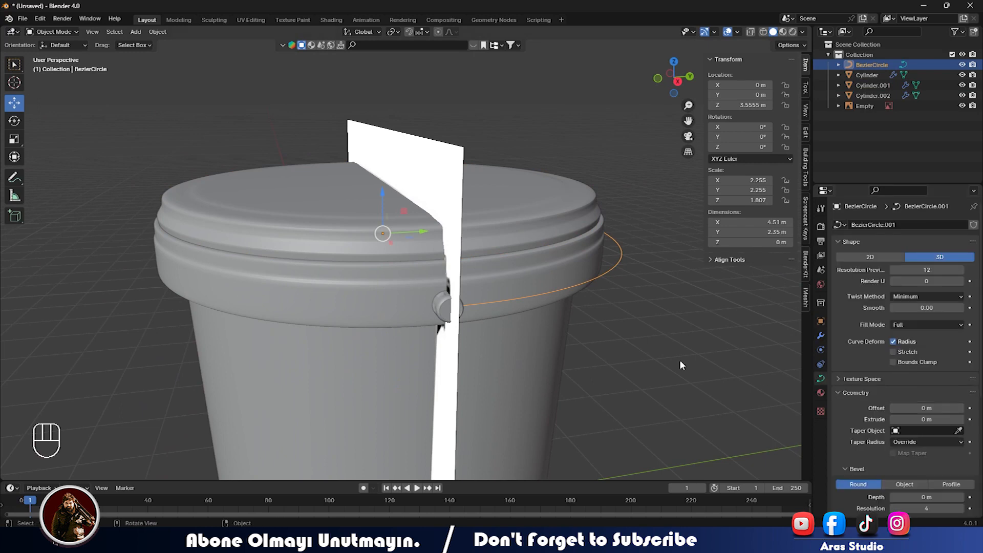
click(157, 32)
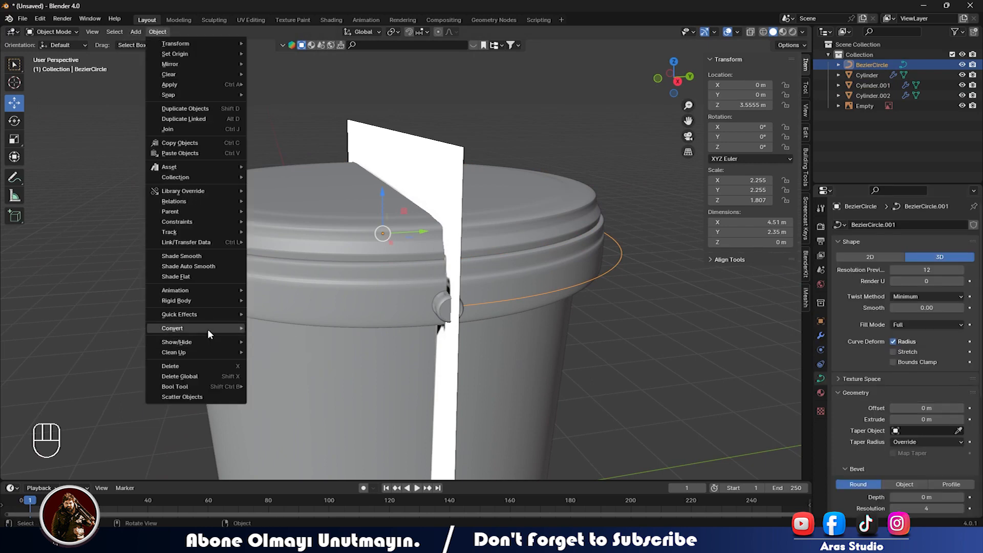
mouse_move(208, 328)
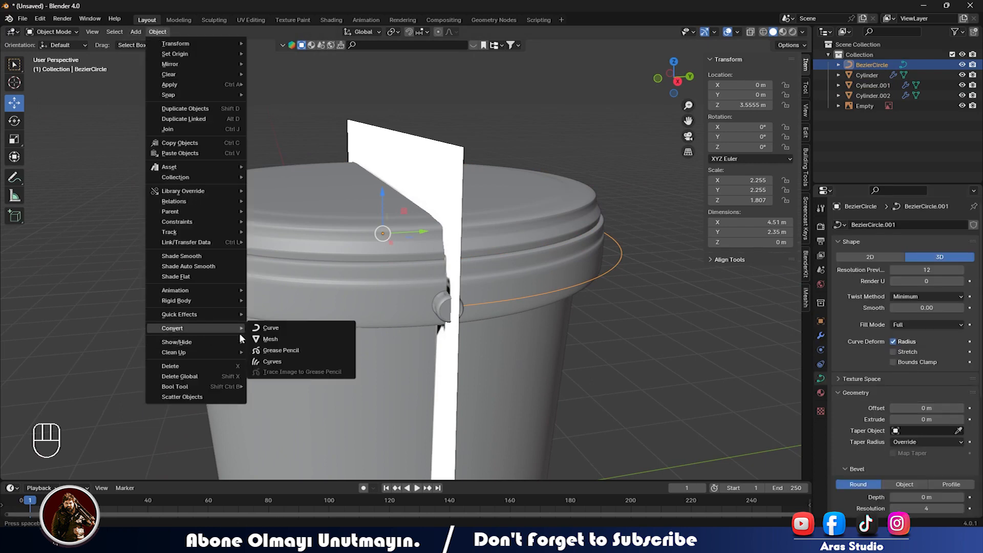
click(270, 330)
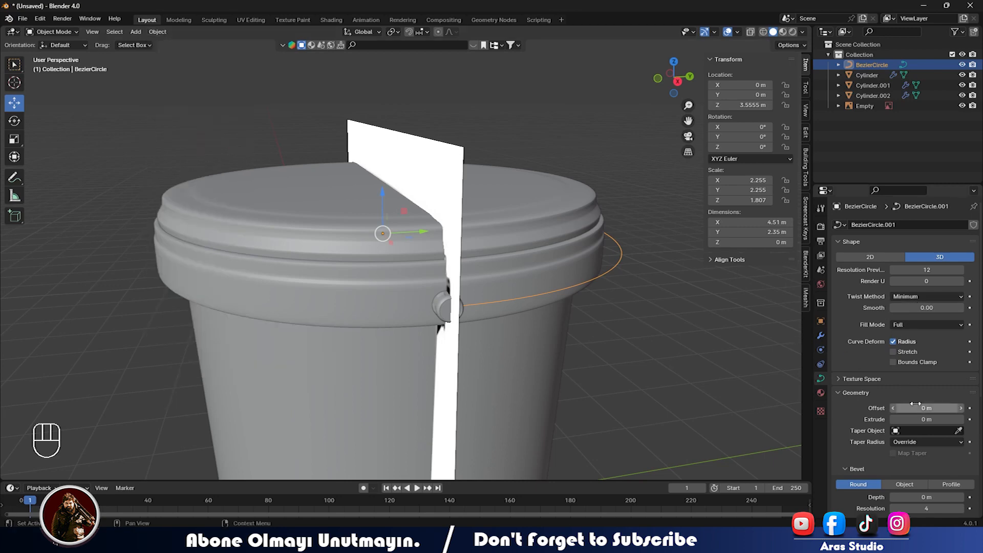
Give the arc Extrude 0.02 m and Bevel Depth 0.02 m to form the tube.
click(920, 419)
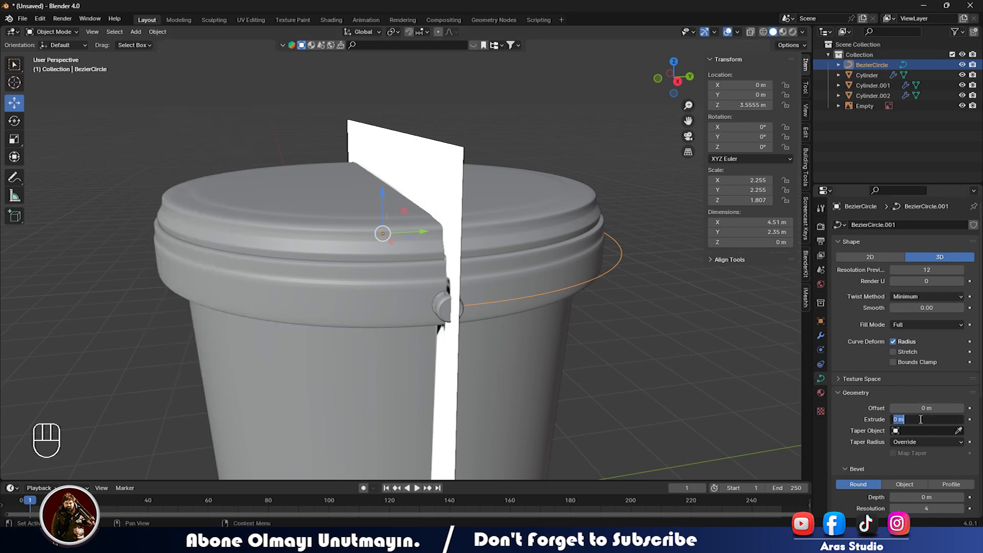
text(0.02)
key(Return)
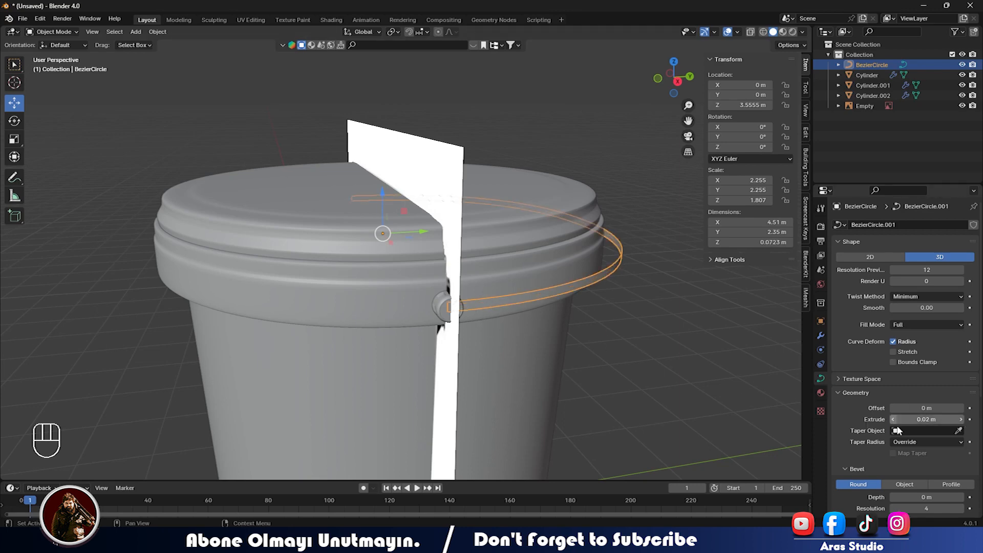
double_click(955, 497)
text(0.02)
key(Return)
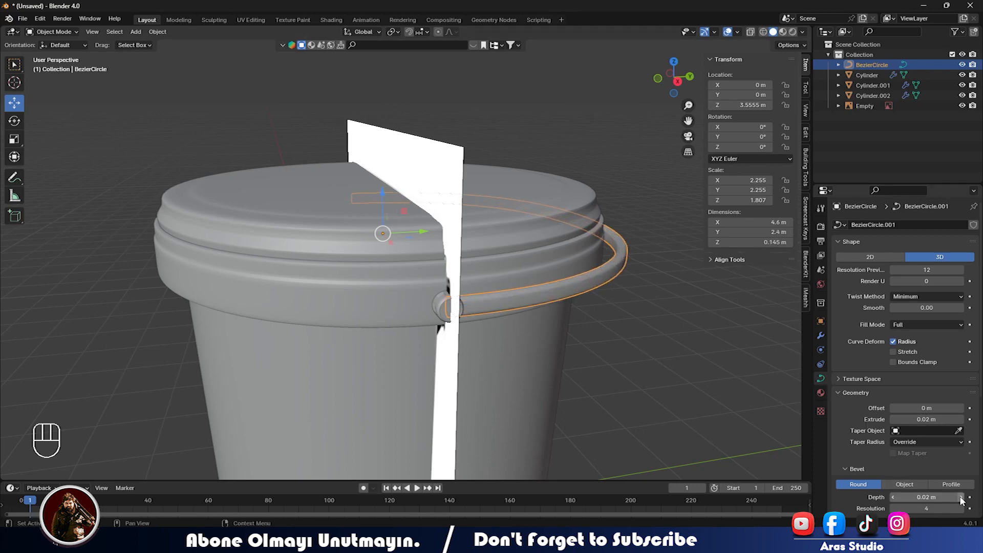
click(628, 360)
middle_drag(628, 360, 514, 325)
middle_drag(594, 330, 508, 348)
Select the BezierCircle tube handle.
click(508, 344)
key(Tab)
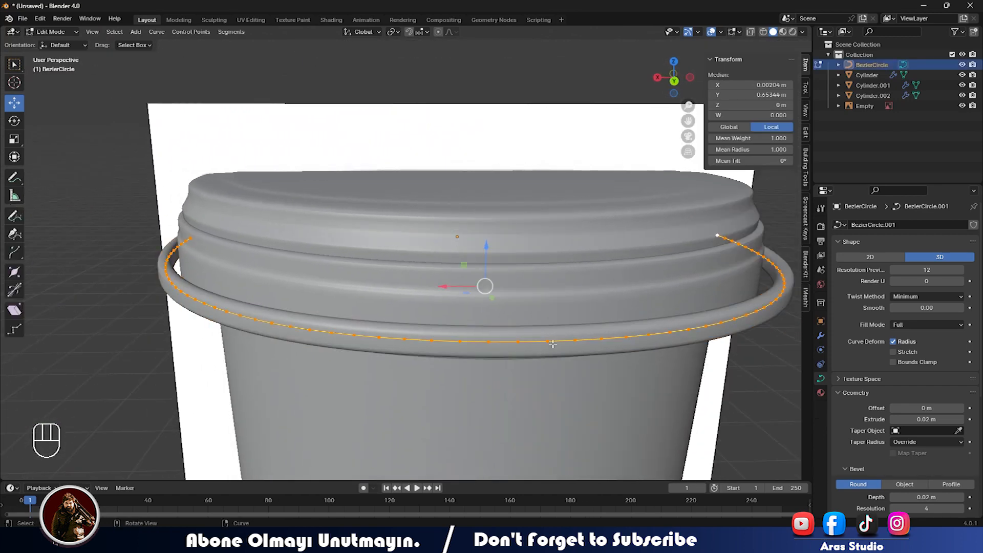
key(Tab)
middle_drag(518, 343, 445, 315)
click(550, 388)
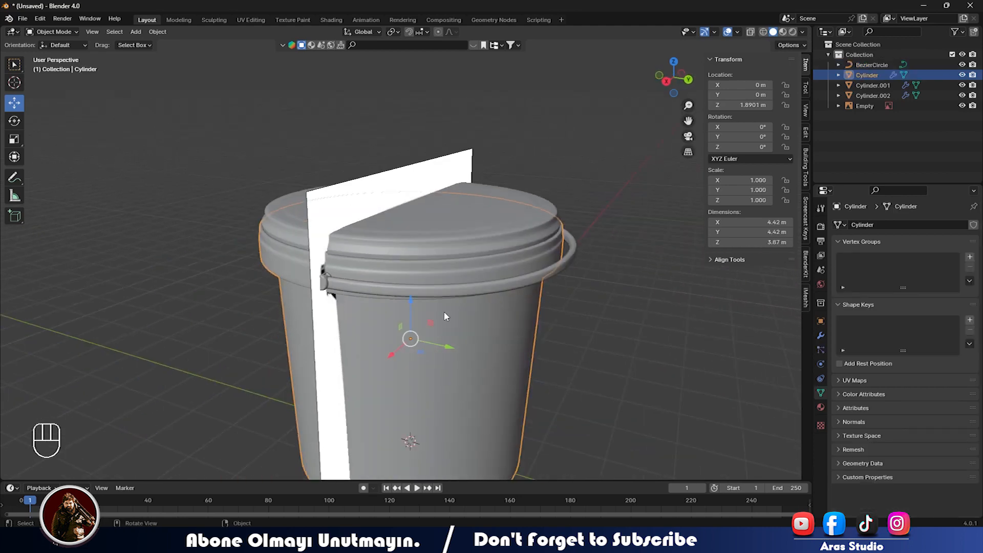
click(383, 290)
Convert the handle curve to a mesh and enter Edit Mode in top view.
click(164, 34)
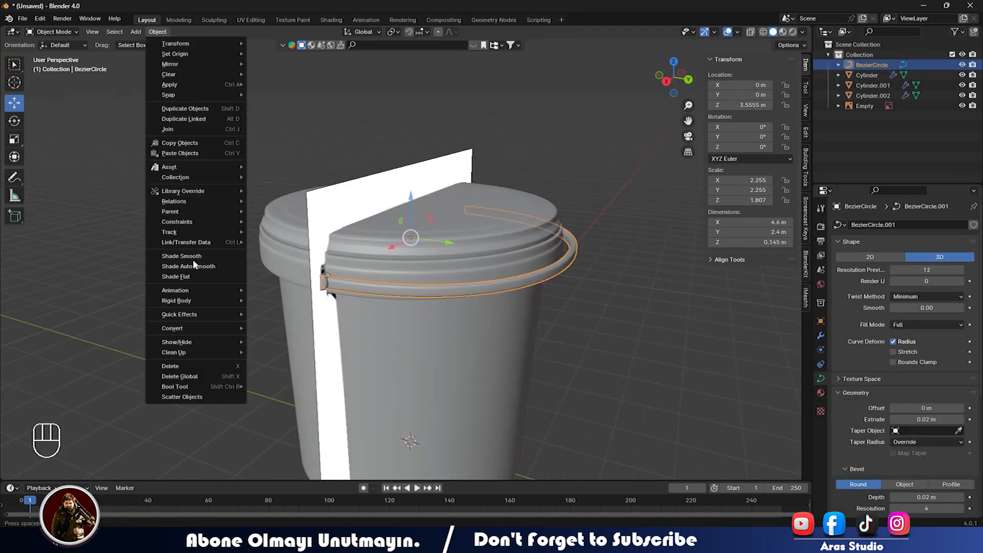
mouse_move(190, 328)
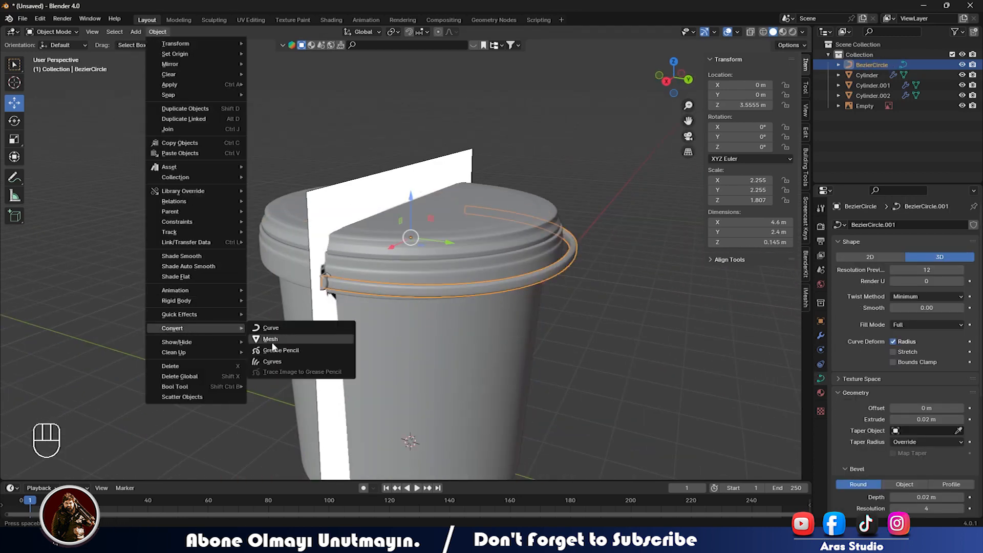
click(270, 339)
middle_drag(271, 340, 467, 313)
key(Tab)
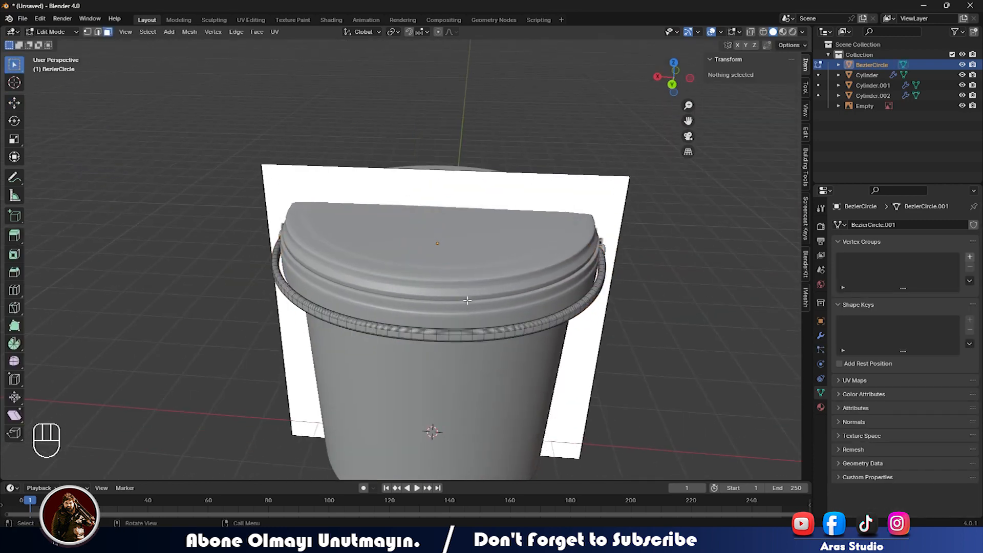
key(KP_7)
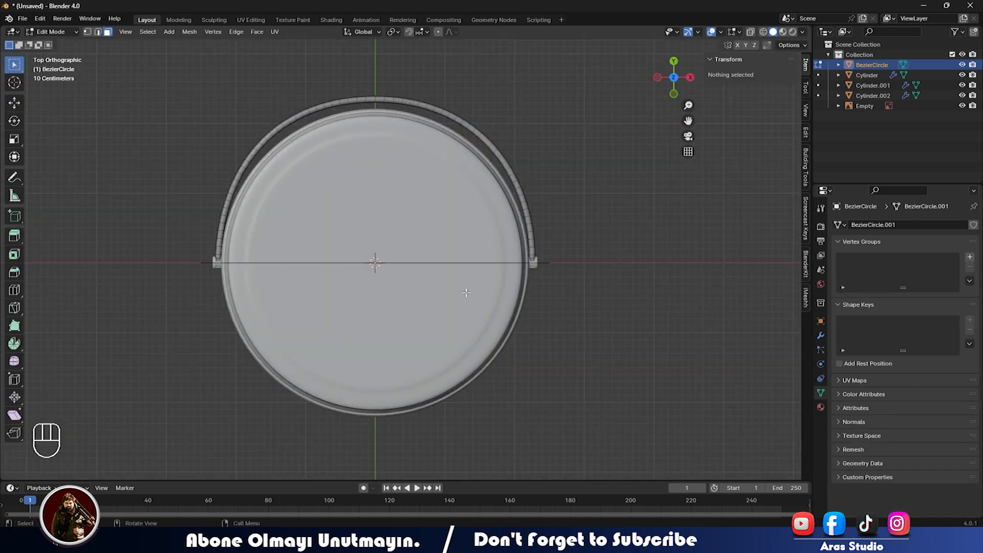
Box-select the vertices at the top of the handle arc.
scroll(444, 162, up, 4)
shift+middle_drag(417, 151, 407, 459)
drag(280, 230, 394, 296)
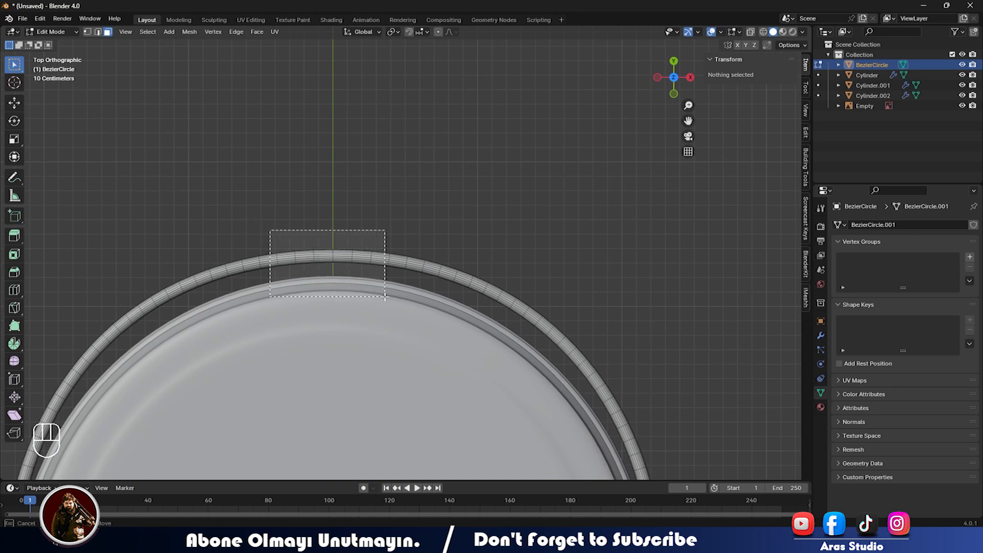
In X-ray top view, select only the faces at the middle of the handle arc.
drag(385, 296, 385, 296)
middle_drag(352, 292, 480, 302)
key(KP_7)
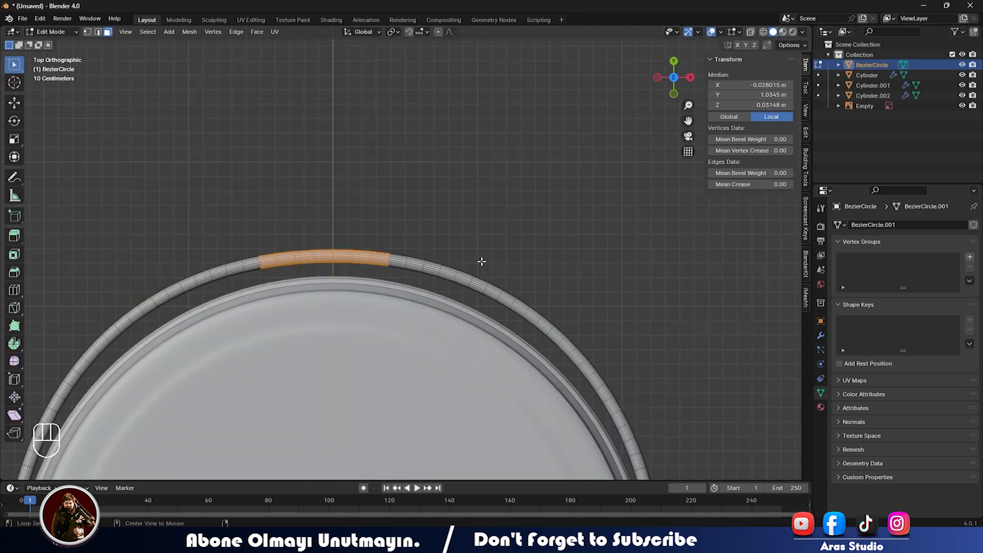
key(alt+z)
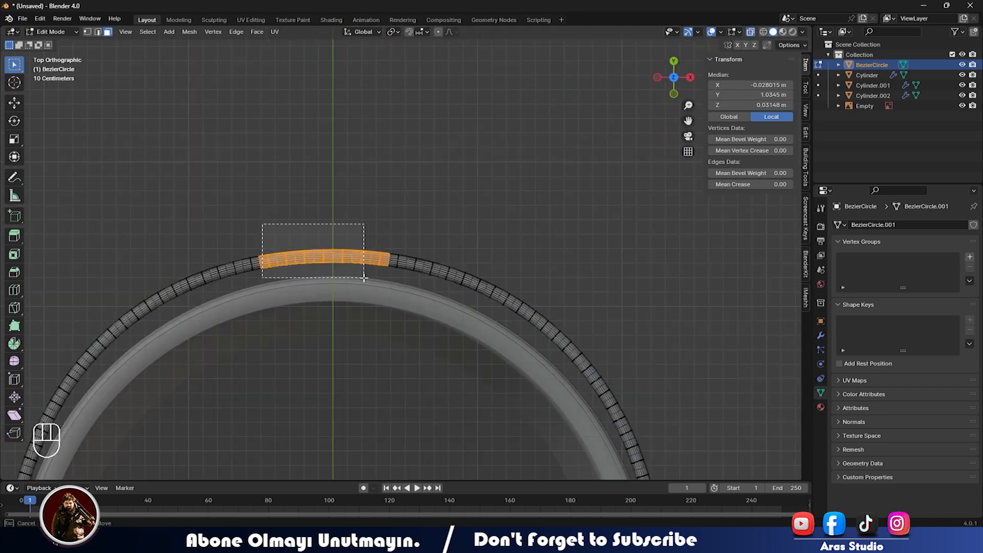
drag(382, 281, 383, 281)
middle_drag(383, 281, 534, 249)
key(a)
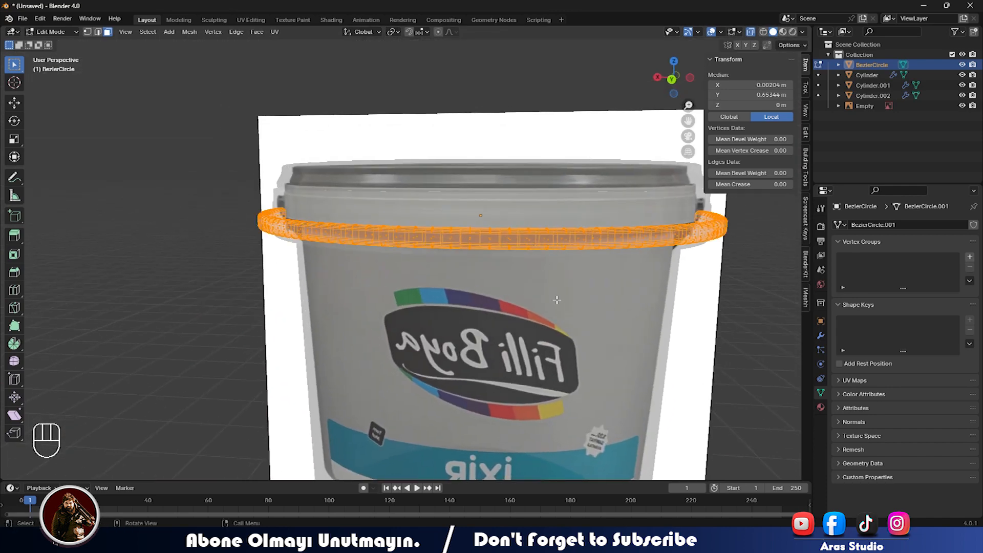
key(ctrl+z)
Scale the selected grip section along Z to thicken it vertically.
key(s)
key(z)
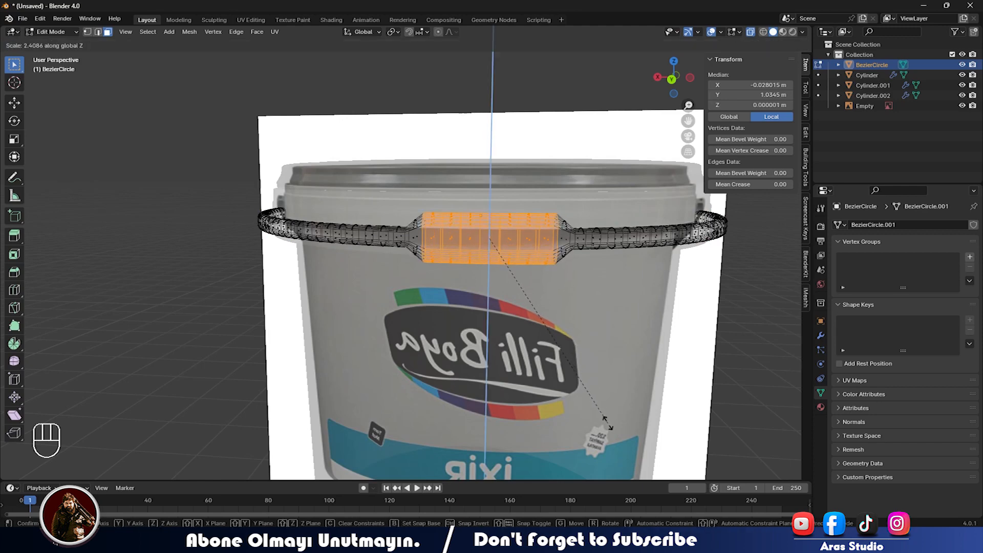
click(608, 425)
key(Tab)
key(alt+z)
middle_drag(553, 346, 456, 372)
Scale the grip section along Y by 0.7341, then return to Object Mode and deselect.
key(Tab)
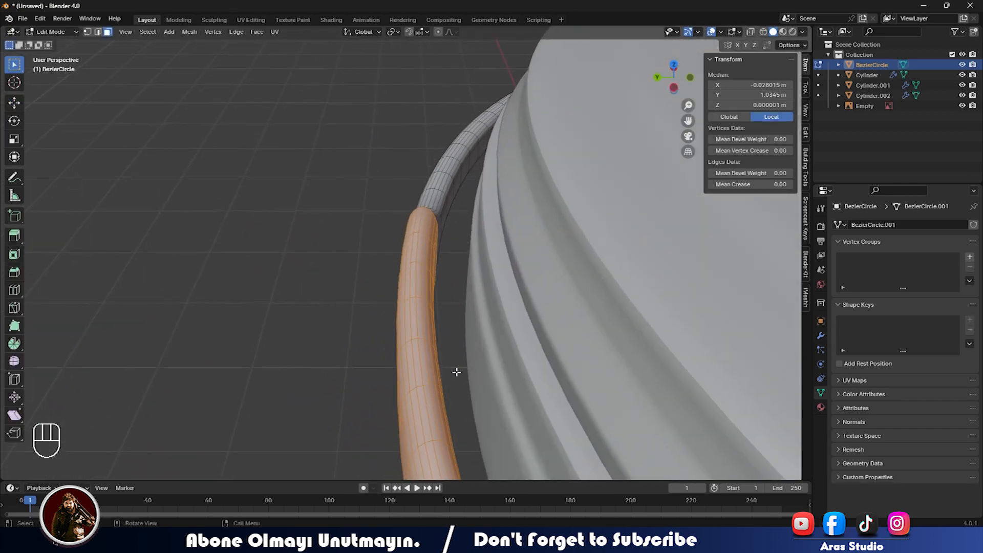
scroll(493, 367, down, 2)
key(s)
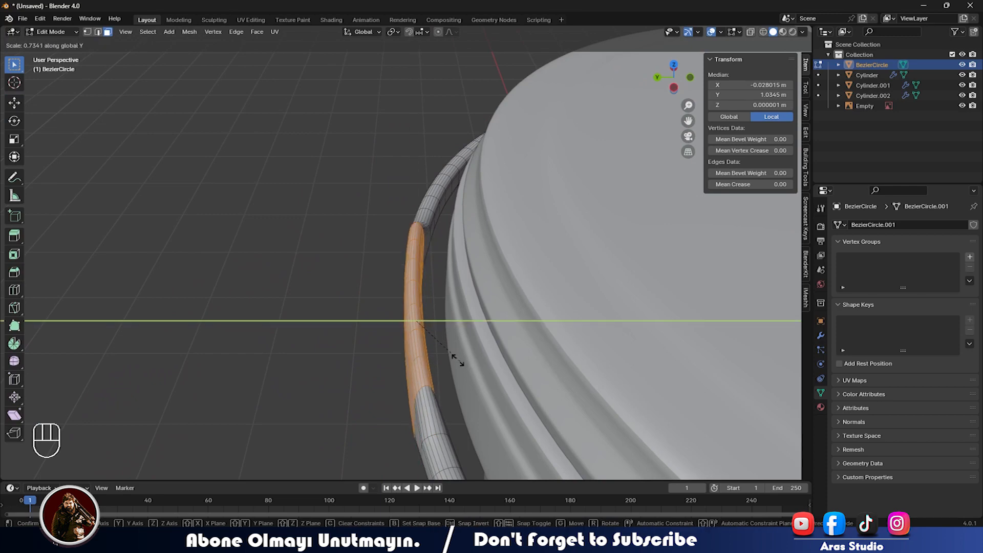
click(459, 354)
middle_drag(458, 354, 374, 304)
key(Tab)
scroll(369, 336, down, 7)
click(370, 336)
scroll(410, 324, up, 5)
Select Cylinder.002 and BezierCircle together and rotate them around X to tilt the handle down.
click(113, 356)
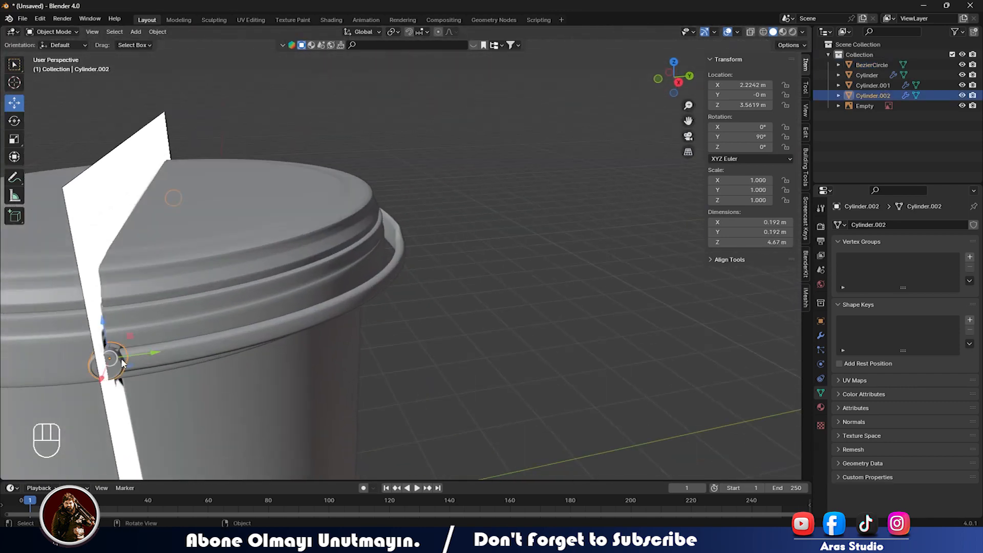
shift+click(189, 352)
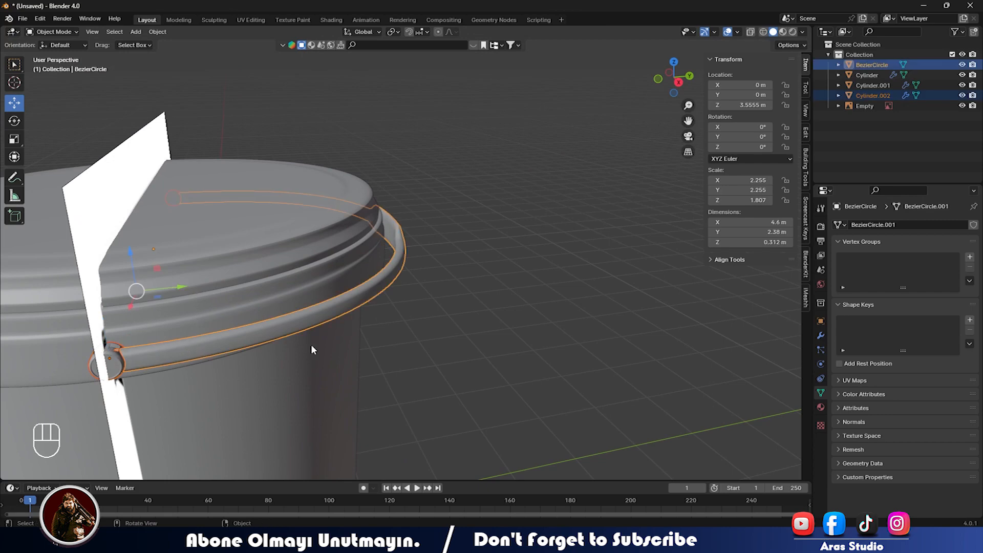
key(r)
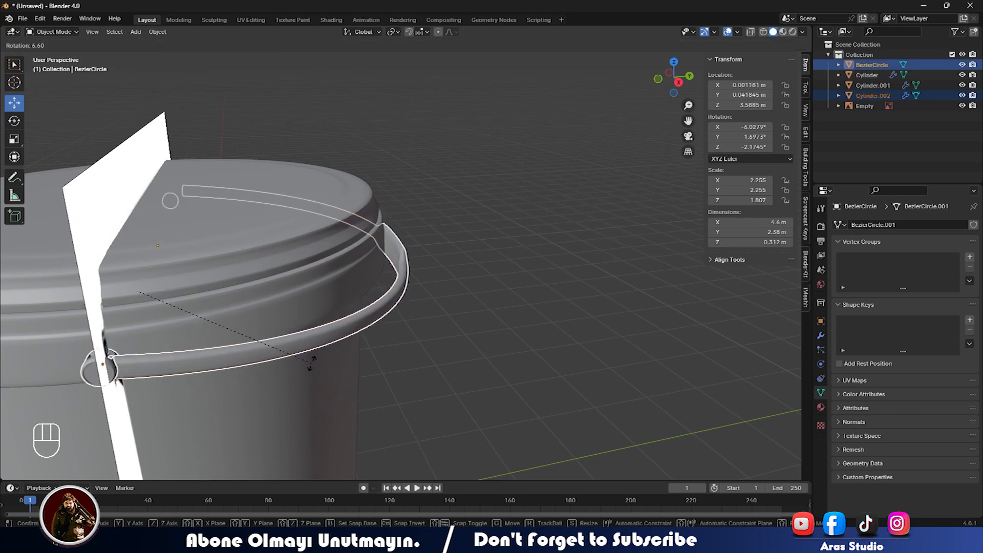
key(x)
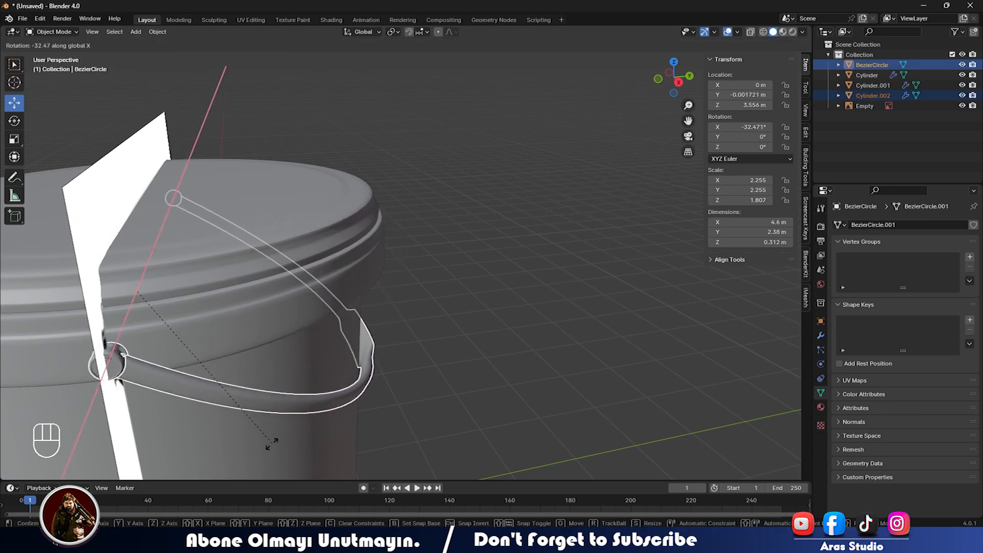
click(272, 442)
middle_drag(270, 442, 379, 417)
scroll(397, 406, up, 5)
middle_drag(394, 364, 478, 357)
Fine-tune the handle's X rotation to about -31° so it hangs across the bucket's front.
key(r)
key(x)
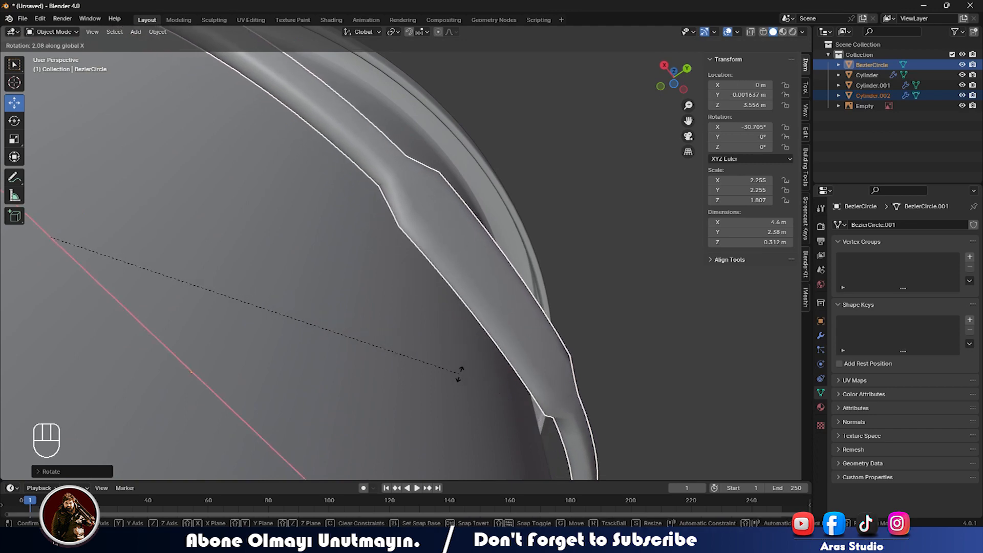
click(459, 372)
scroll(459, 372, down, 7)
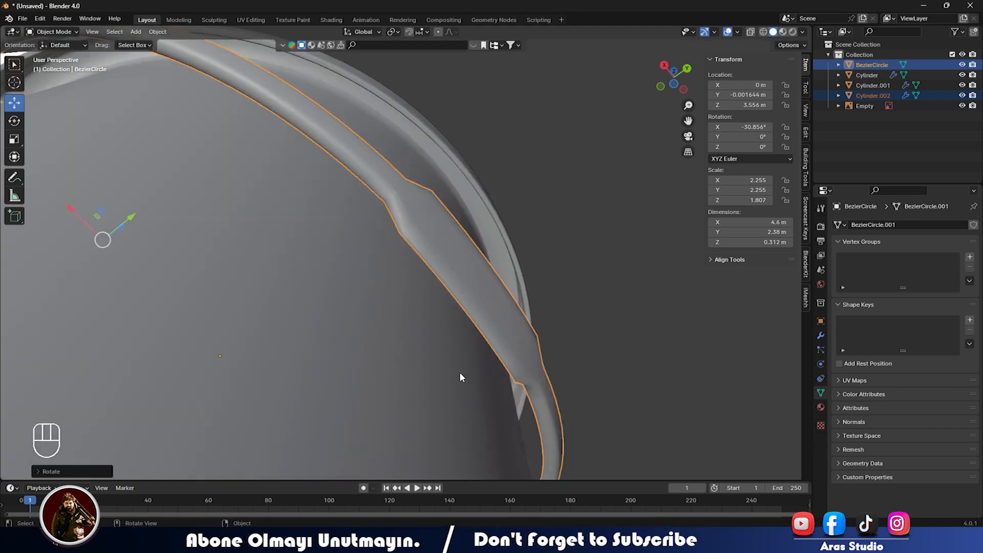
click(566, 302)
middle_drag(566, 302, 374, 416)
scroll(321, 348, down, 4)
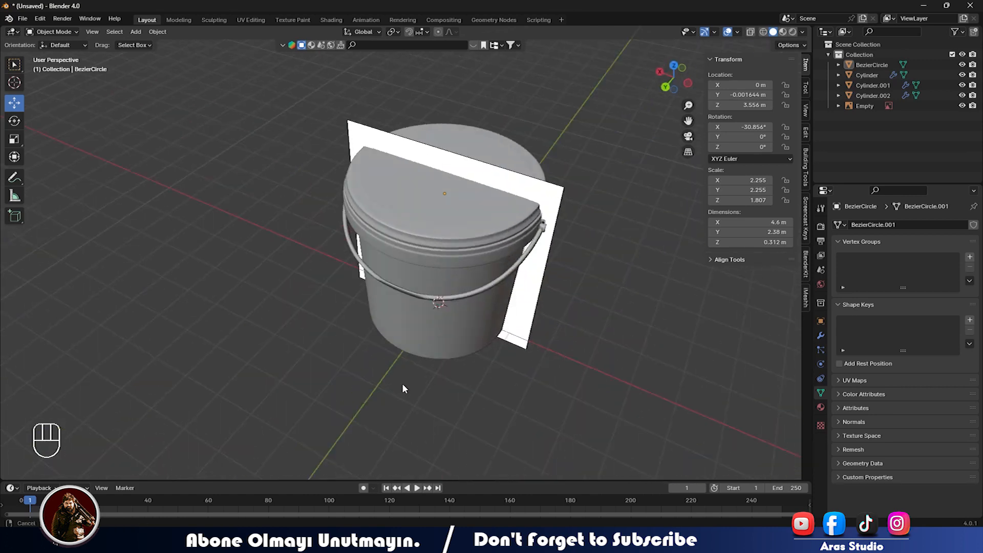
scroll(389, 295, up, 4)
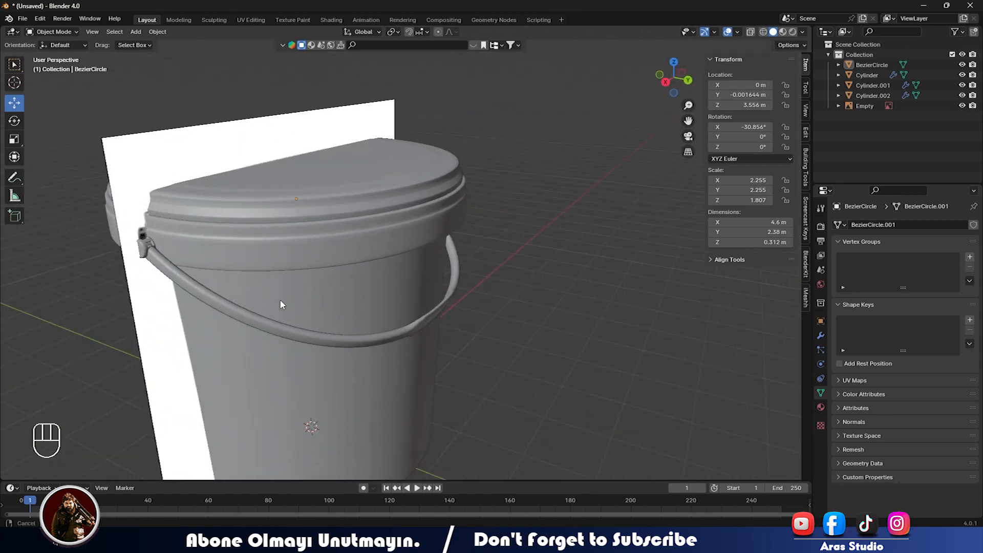